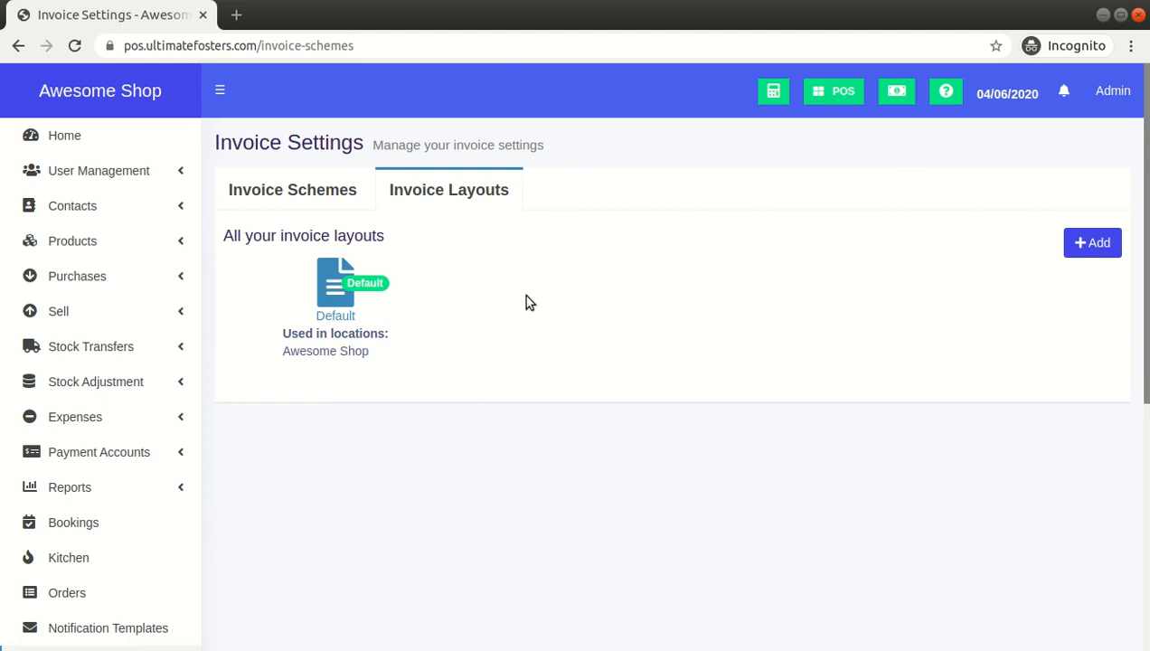
Start a new invoice layout and name it Format 1
{"action": "left_click", "coordinate": [1087, 250]}
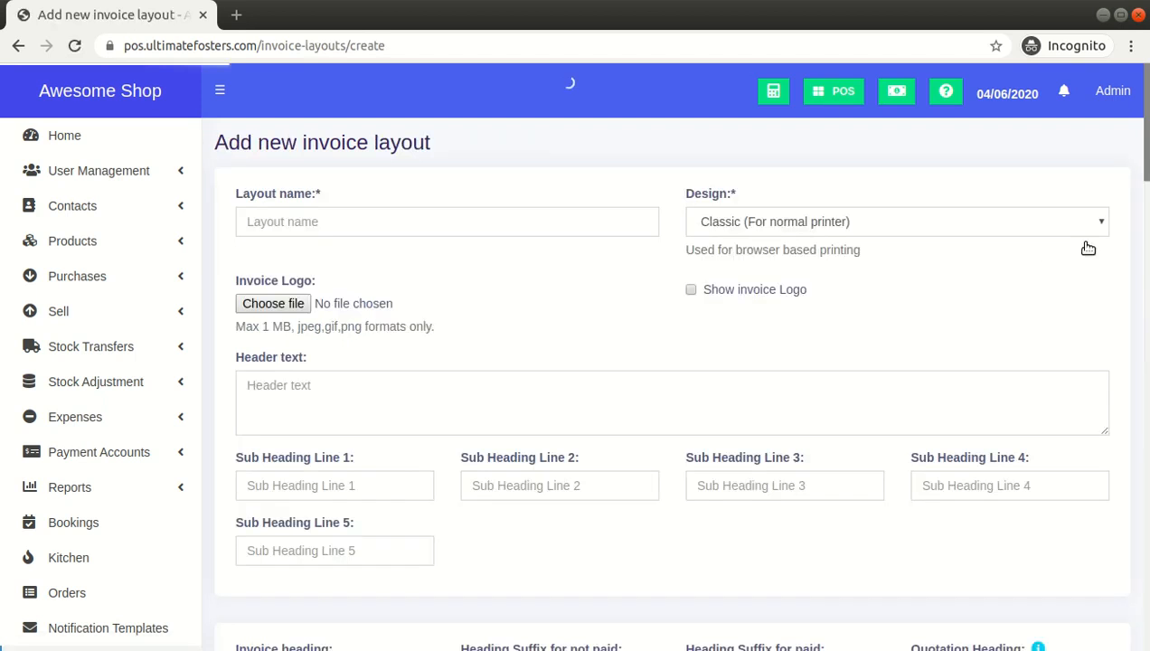
{"action": "left_click", "coordinate": [604, 215]}
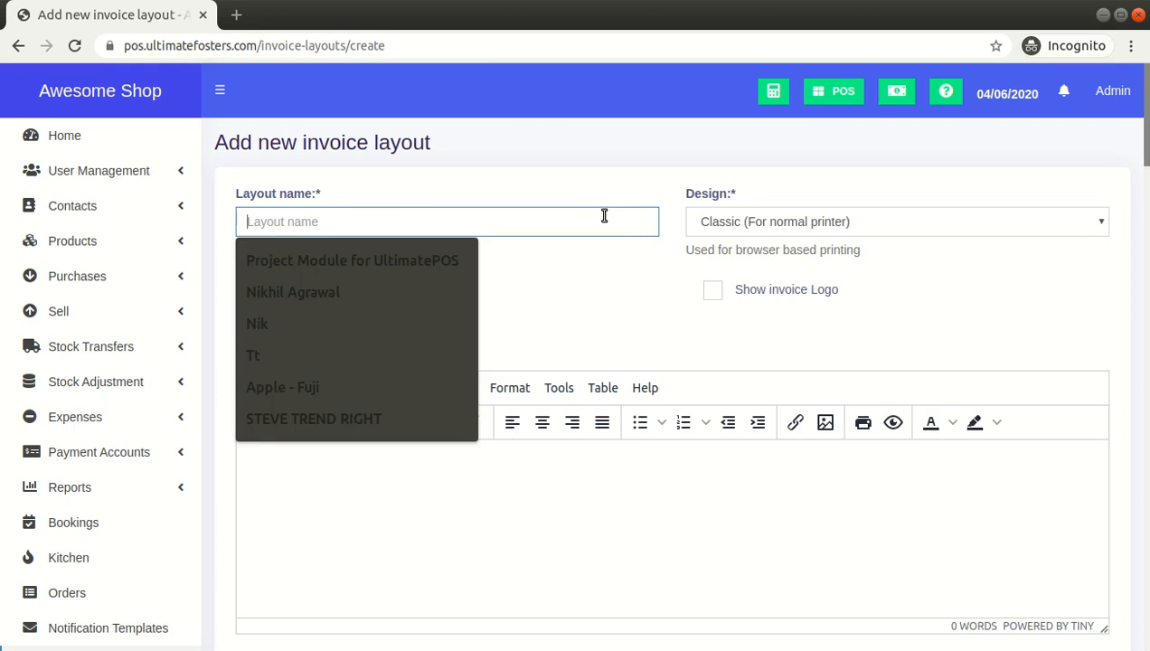
{"action": "type", "text": "Form"}
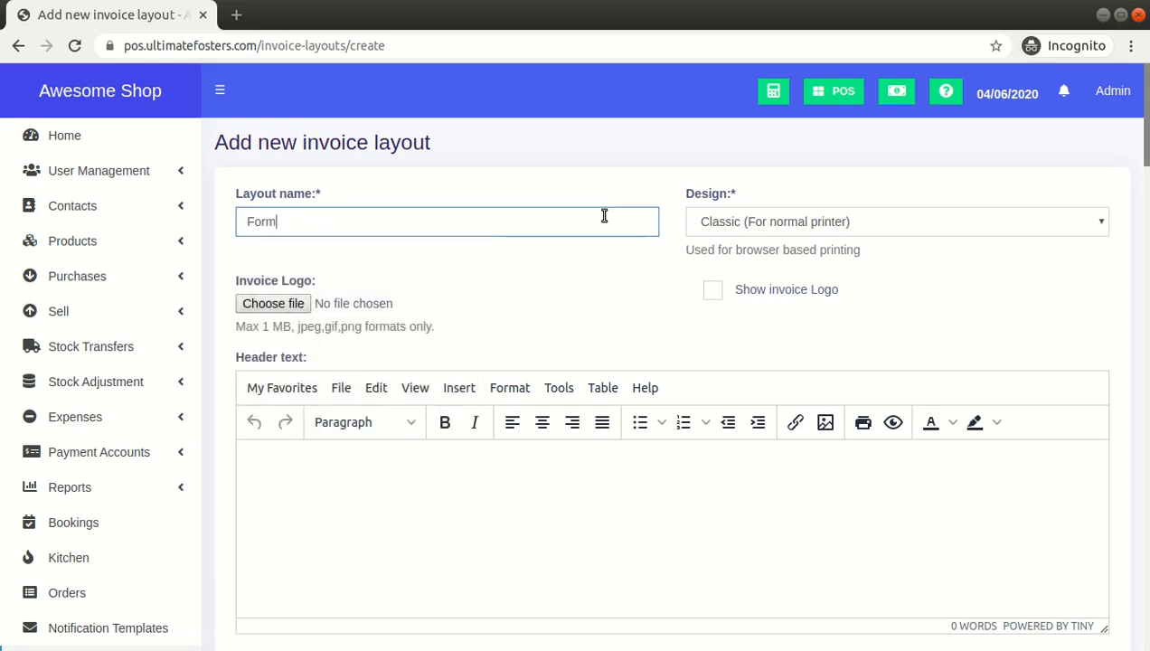
{"action": "type", "text": "at 1"}
{"action": "key", "text": "ctrl+a"}
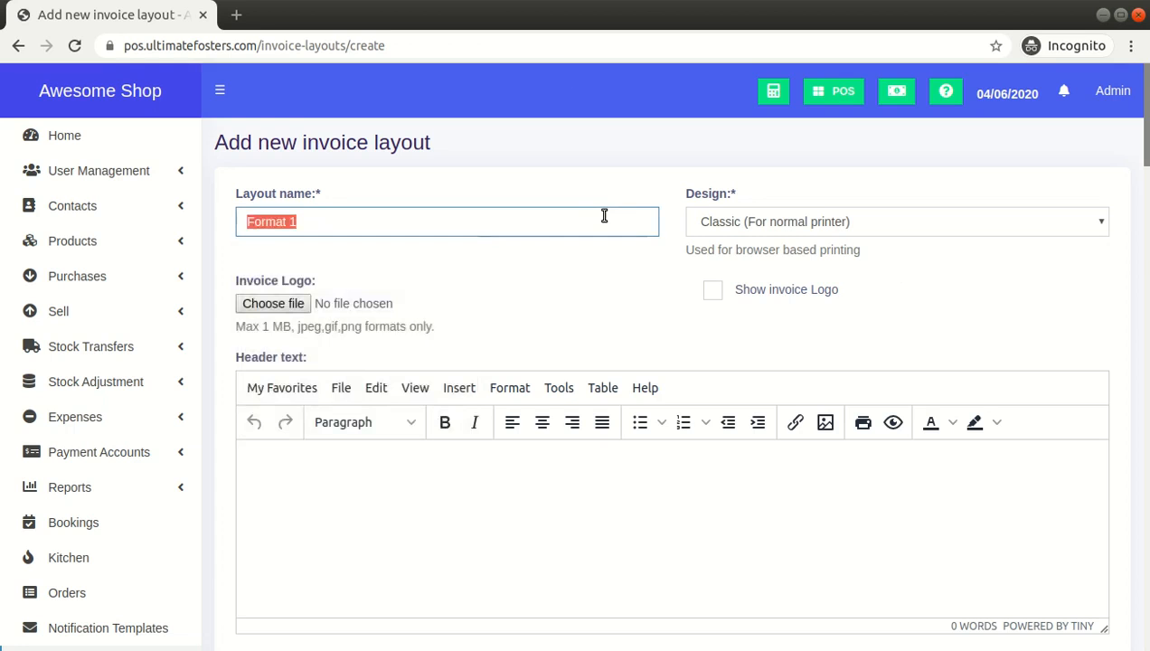
Cycle through the available invoice designs, ending on Classic (For normal printer)
{"action": "key", "text": "Tab"}
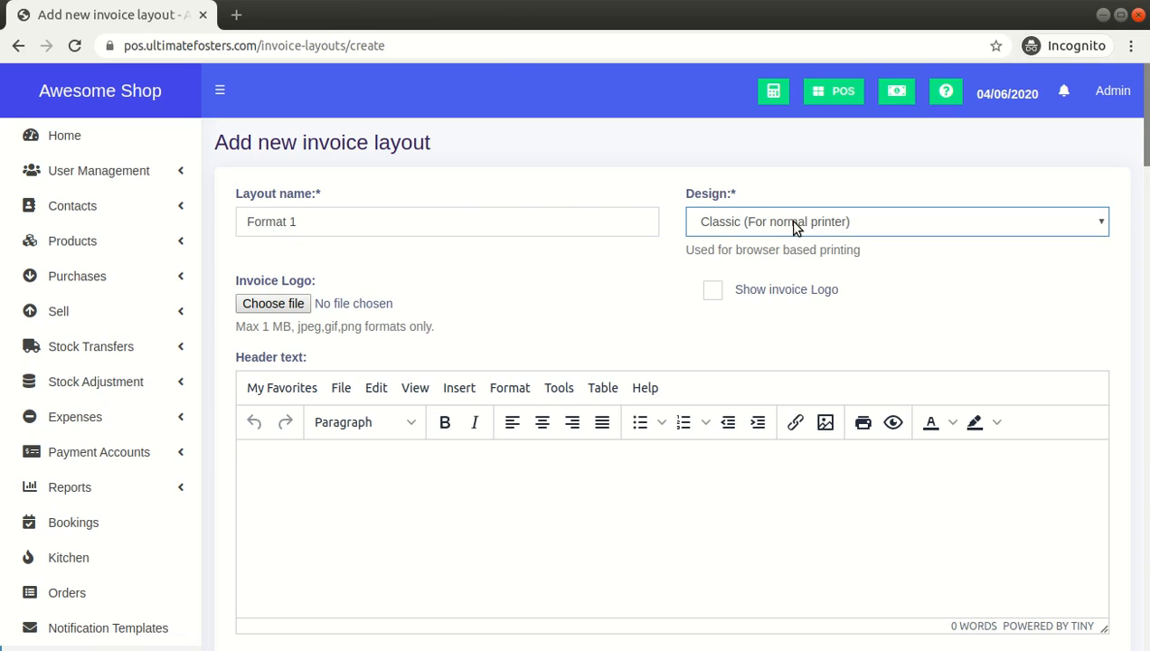
{"action": "key", "text": "Down"}
{"action": "key", "text": "Down"}
{"action": "key", "text": "Down"}
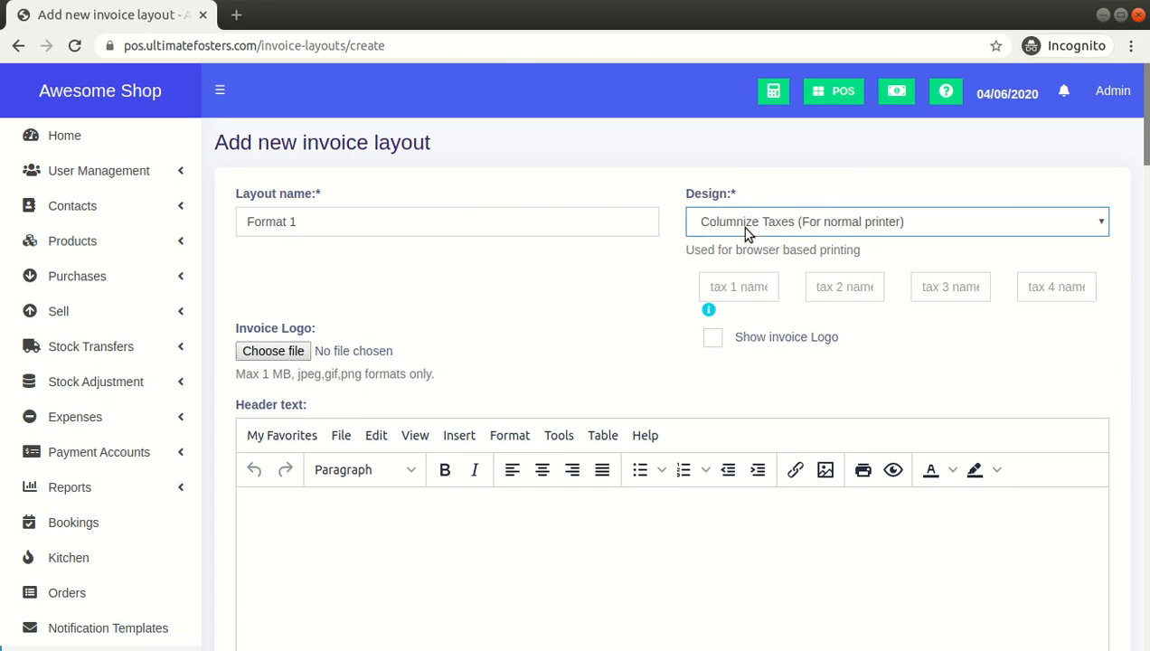
{"action": "key", "text": "Down"}
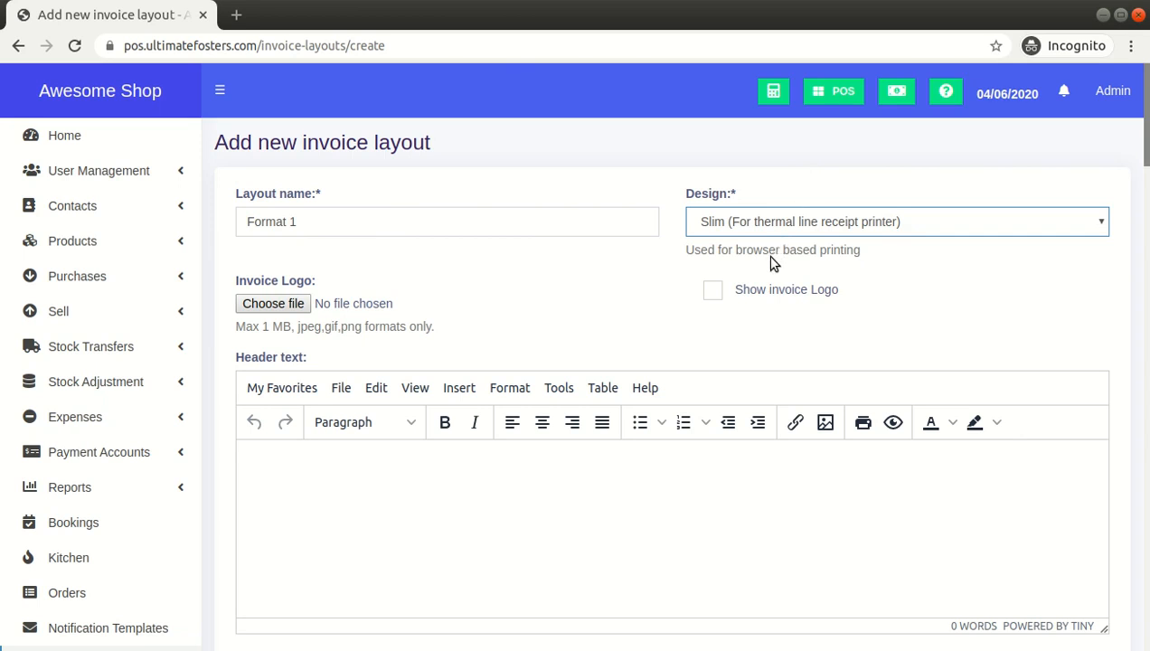
{"action": "key", "text": "Up"}
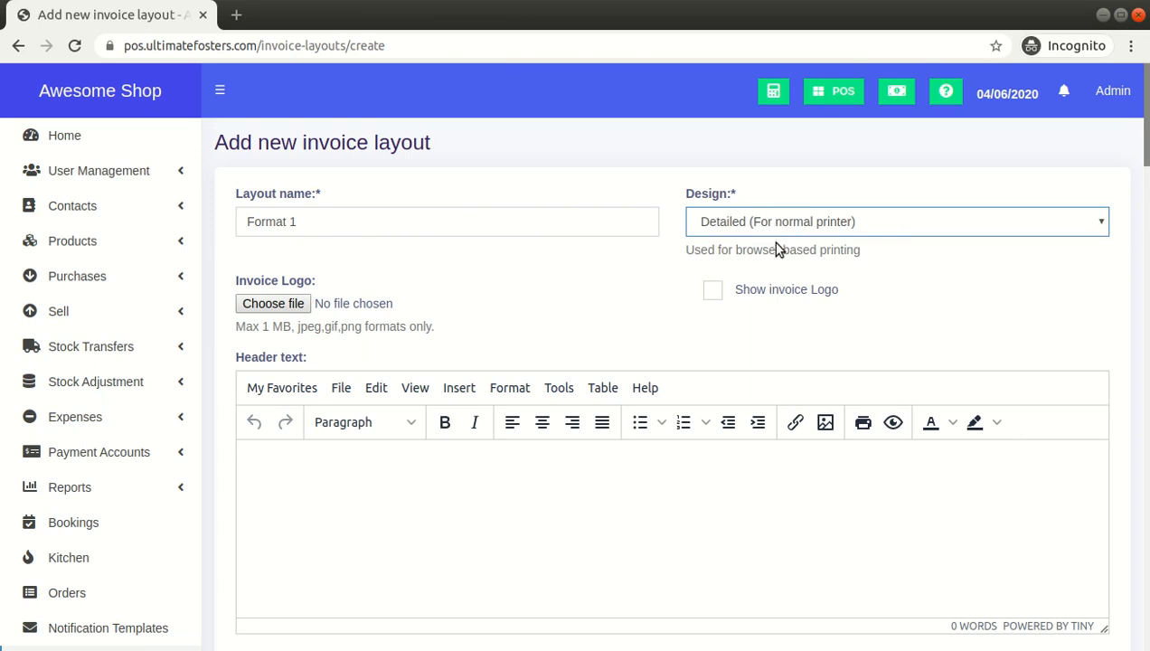
{"action": "key", "text": "Down"}
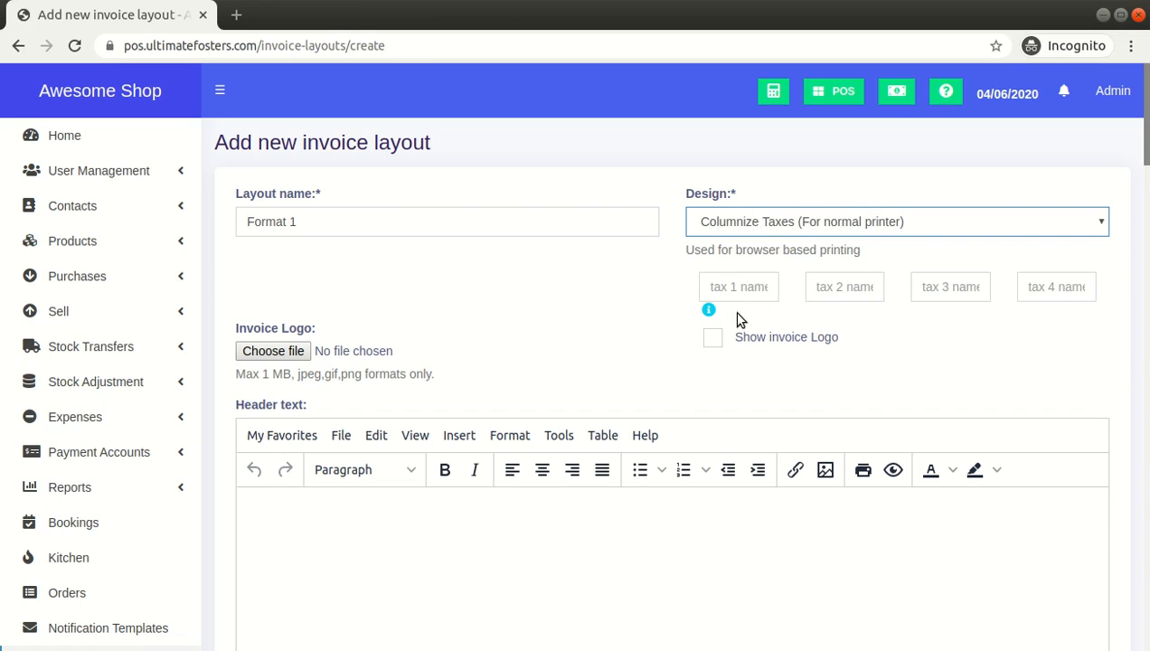
{"action": "key", "text": "Down"}
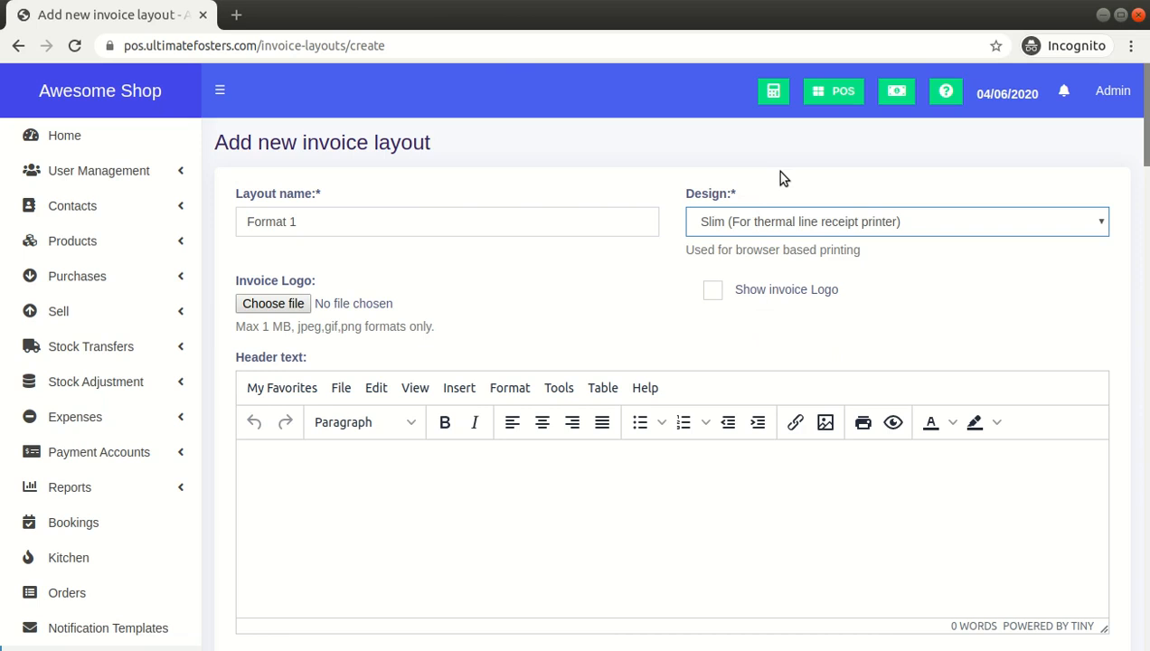
{"action": "left_click", "coordinate": [753, 251]}
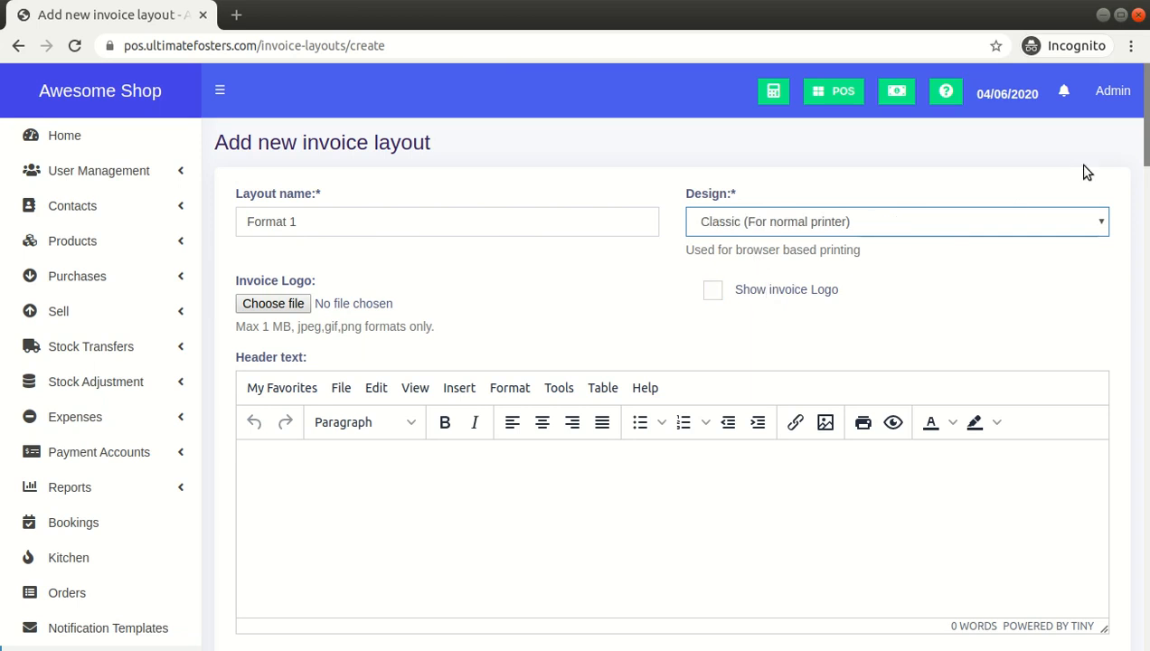
{"action": "triple_click", "coordinate": [453, 222]}
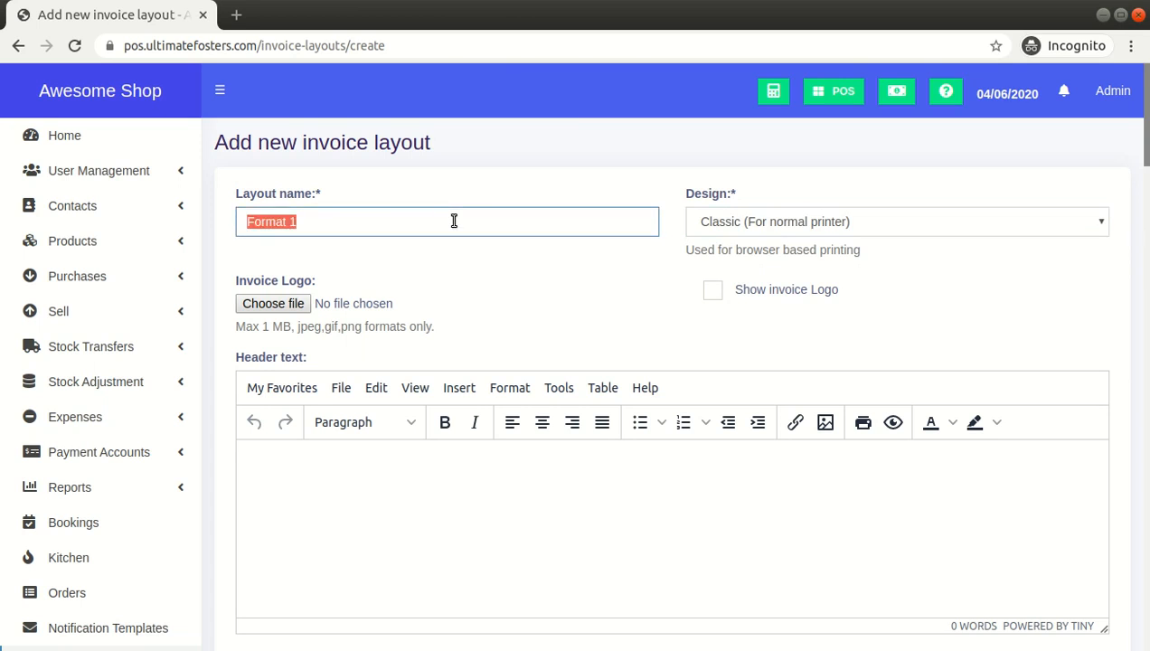
{"action": "left_click", "coordinate": [693, 222]}
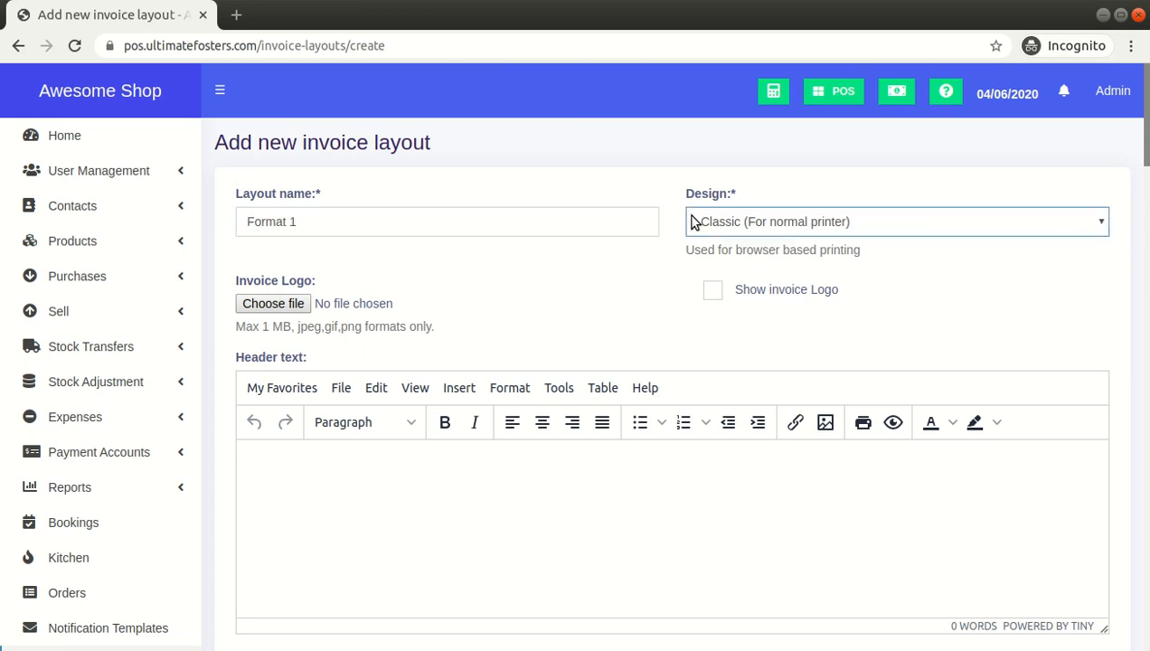
{"action": "left_click", "coordinate": [382, 470]}
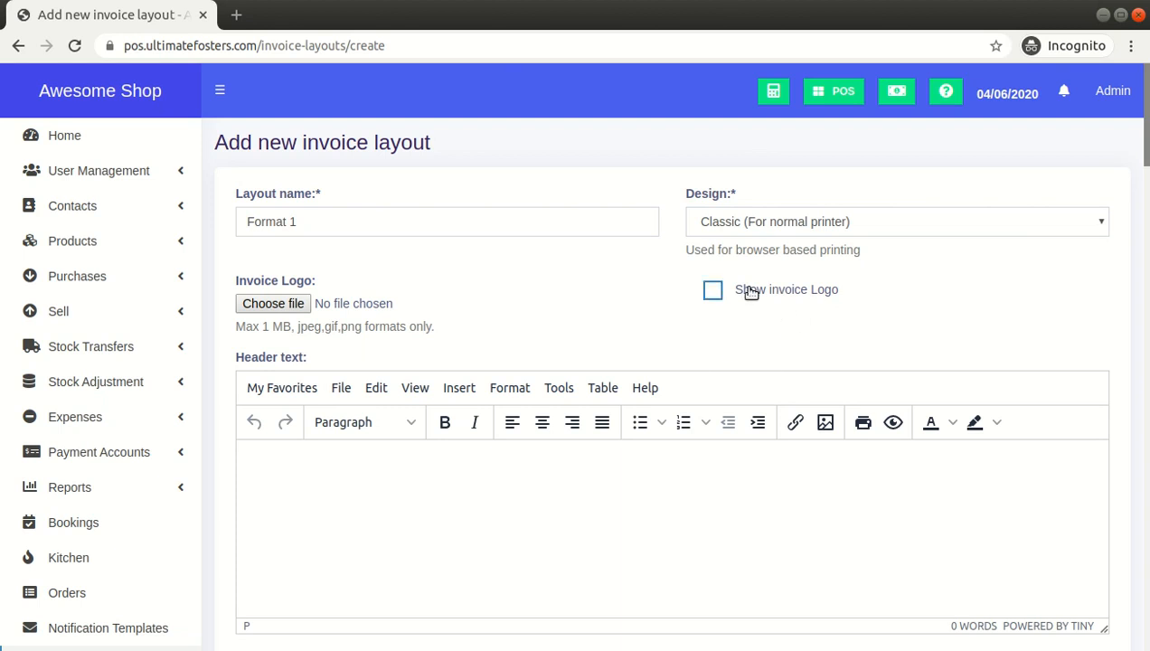
{"action": "scroll", "coordinate": [860, 286], "scroll_direction": "down", "scroll_amount": 1}
{"action": "left_click", "coordinate": [804, 197]}
{"action": "left_click", "coordinate": [413, 388]}
{"action": "left_click", "coordinate": [712, 198]}
Enter Header text as the layout's header text
{"action": "left_click", "coordinate": [548, 378]}
{"action": "type", "text": "This ia a"}
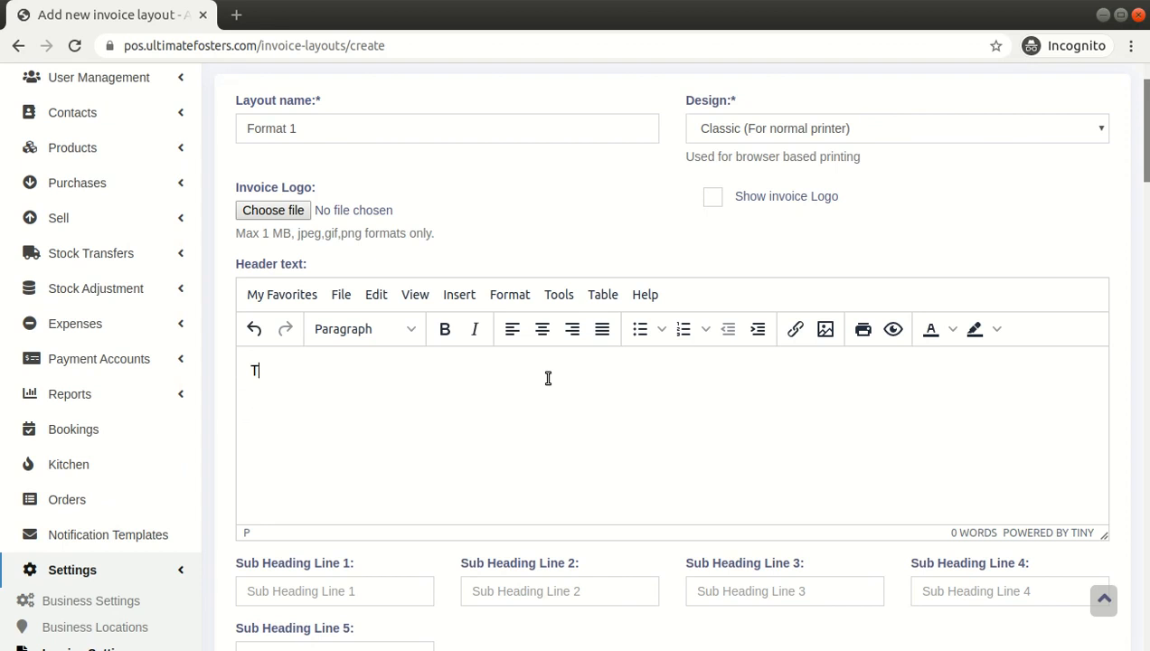
{"action": "key", "text": "BackSpace"}
{"action": "key", "text": "BackSpace"}
{"action": "key", "text": "BackSpace"}
{"action": "key", "text": "BackSpace"}
{"action": "key", "text": "BackSpace"}
{"action": "type", "text": "is a"}
{"action": "key", "text": "ctrl+a"}
{"action": "type", "text": "Header text"}
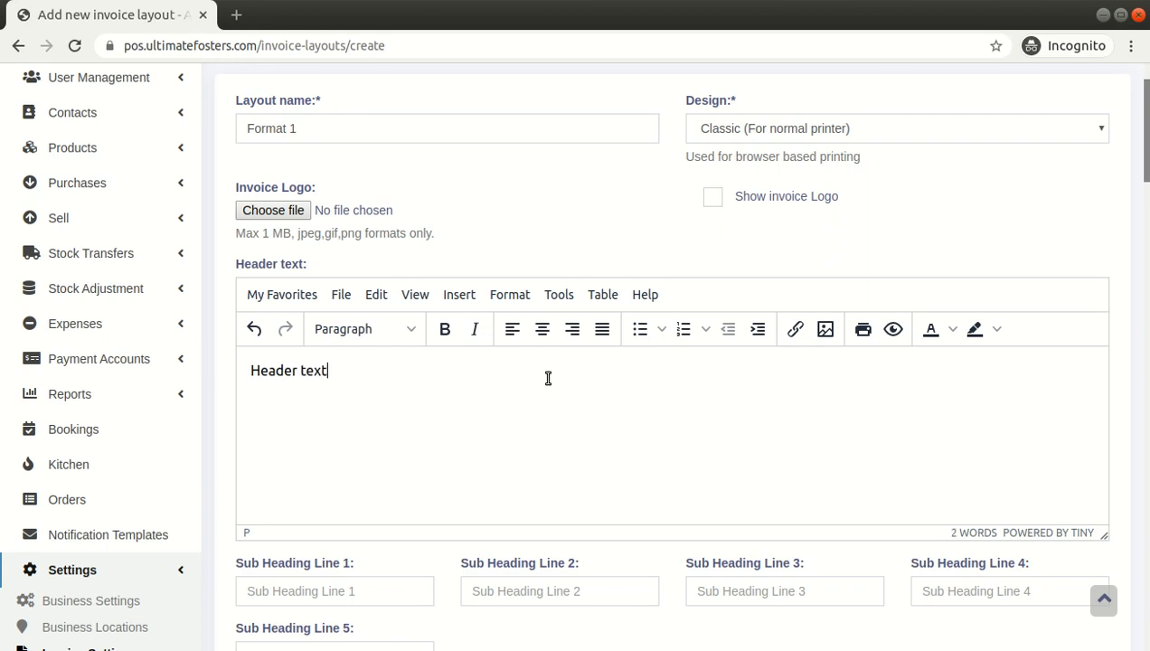
Go through the sub heading lines and the invoice heading and heading suffix fields
{"action": "scroll", "coordinate": [548, 378], "scroll_direction": "down", "scroll_amount": 3}
{"action": "left_click", "coordinate": [370, 313]}
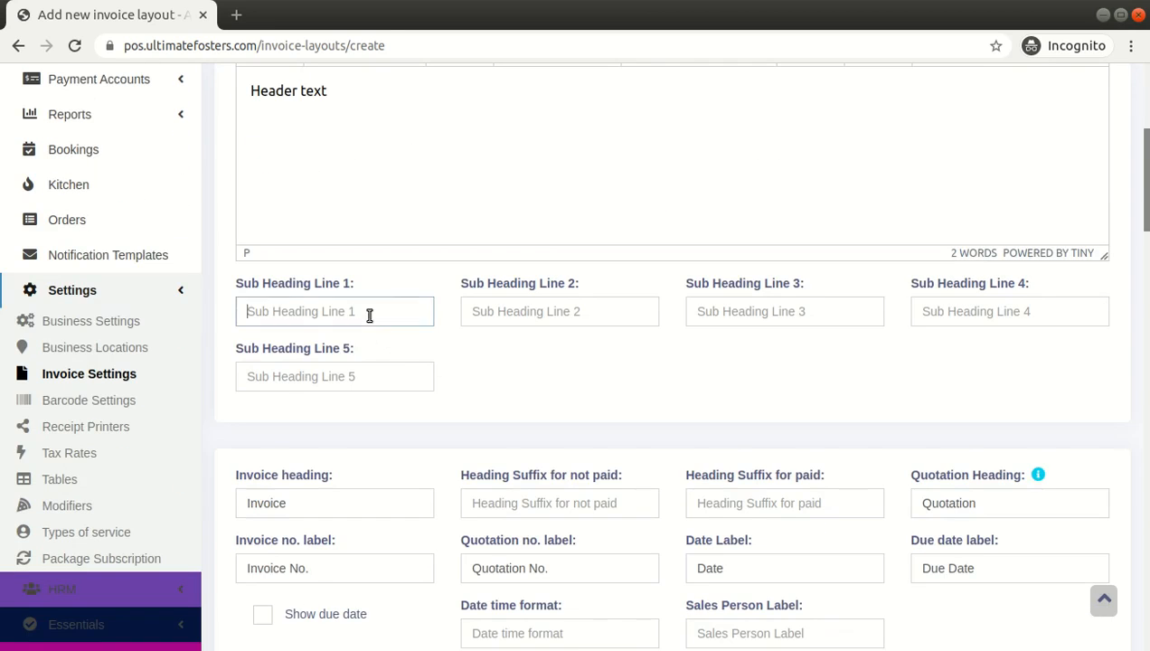
{"action": "key", "text": "Tab"}
{"action": "key", "text": "Tab"}
{"action": "key", "text": "Tab"}
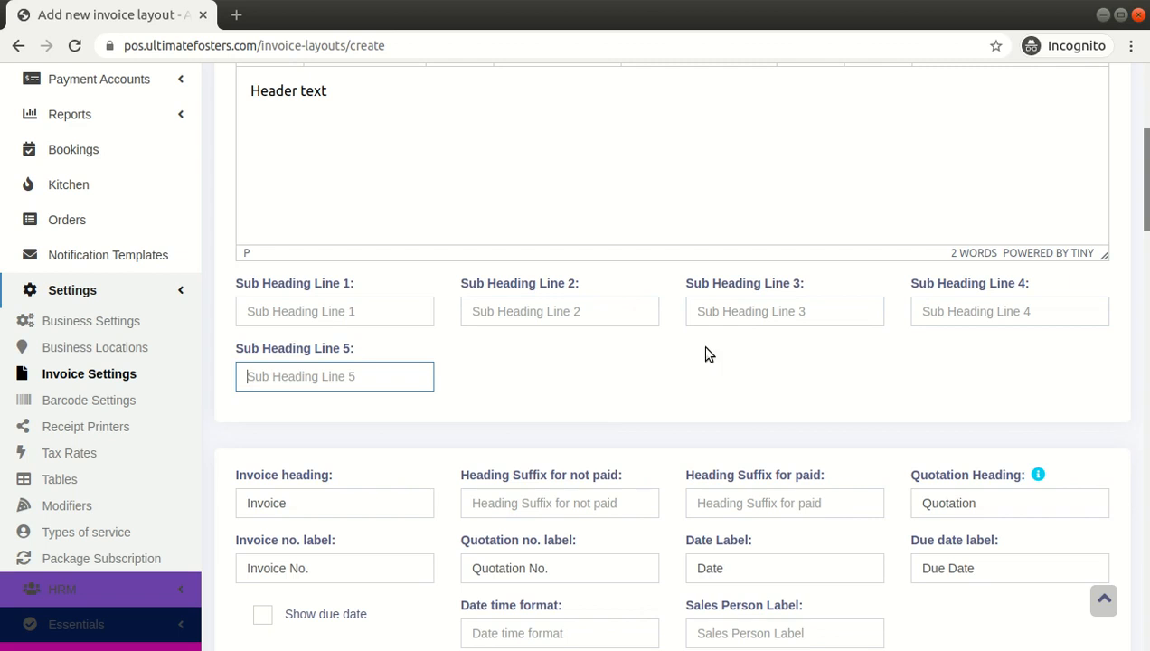
{"action": "scroll", "coordinate": [583, 371], "scroll_direction": "down", "scroll_amount": 1}
{"action": "key", "text": "Tab"}
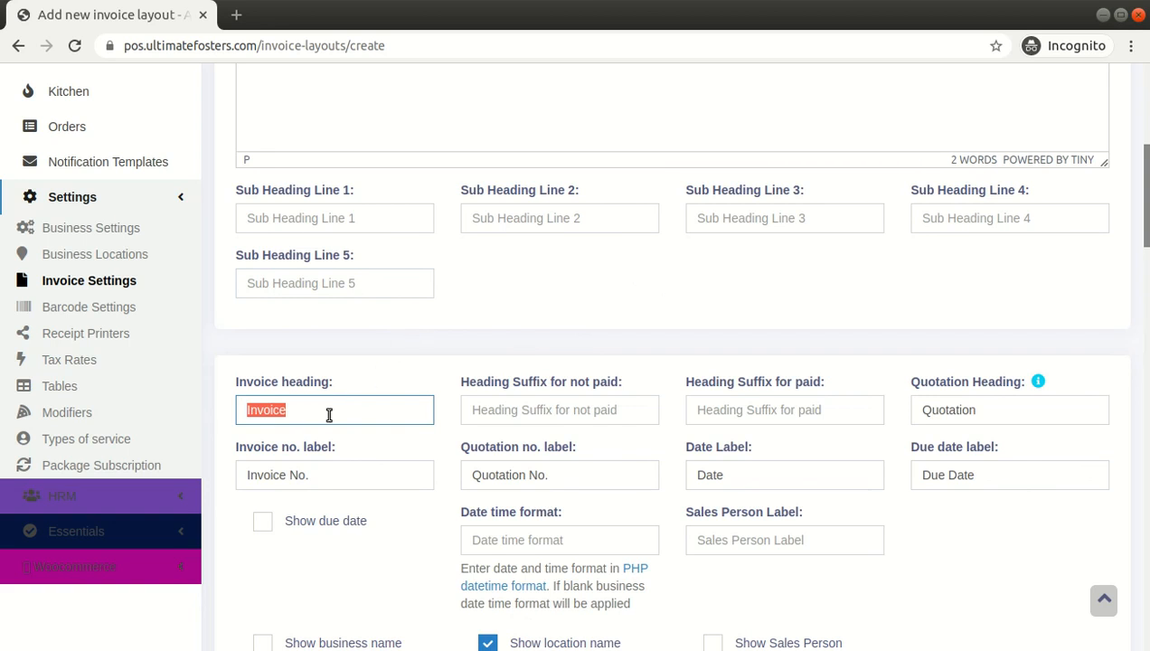
{"action": "double_click", "coordinate": [464, 385]}
{"action": "left_click_drag", "start_coordinate": [521, 395], "coordinate": [823, 387]}
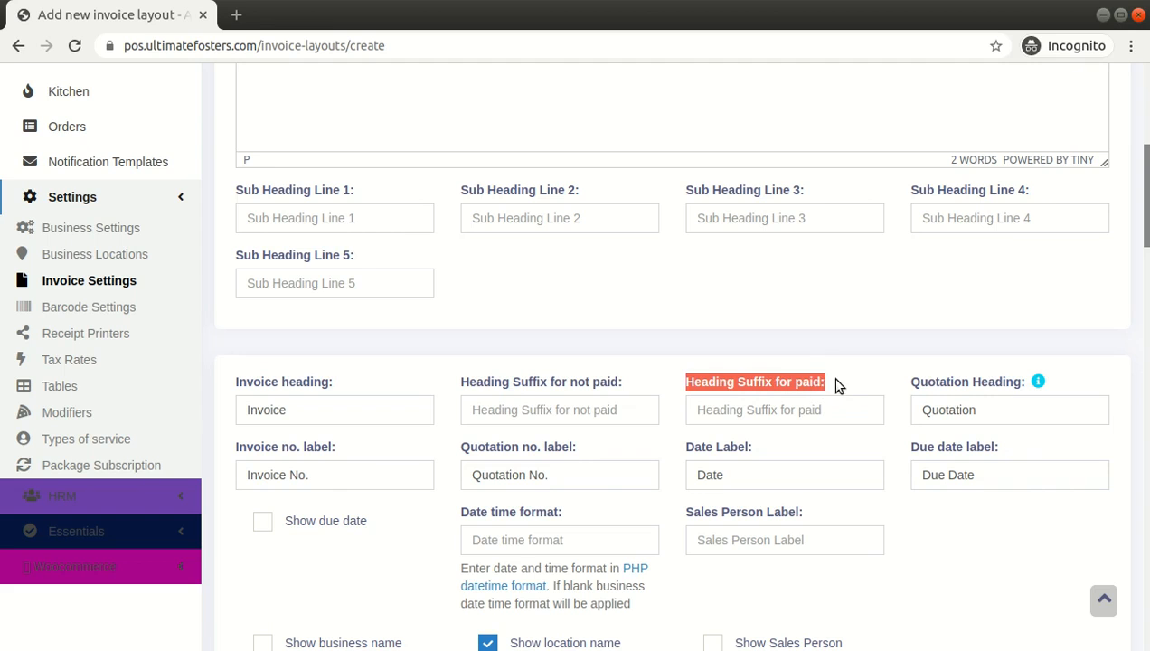
{"action": "left_click", "coordinate": [835, 378]}
{"action": "left_click", "coordinate": [789, 407]}
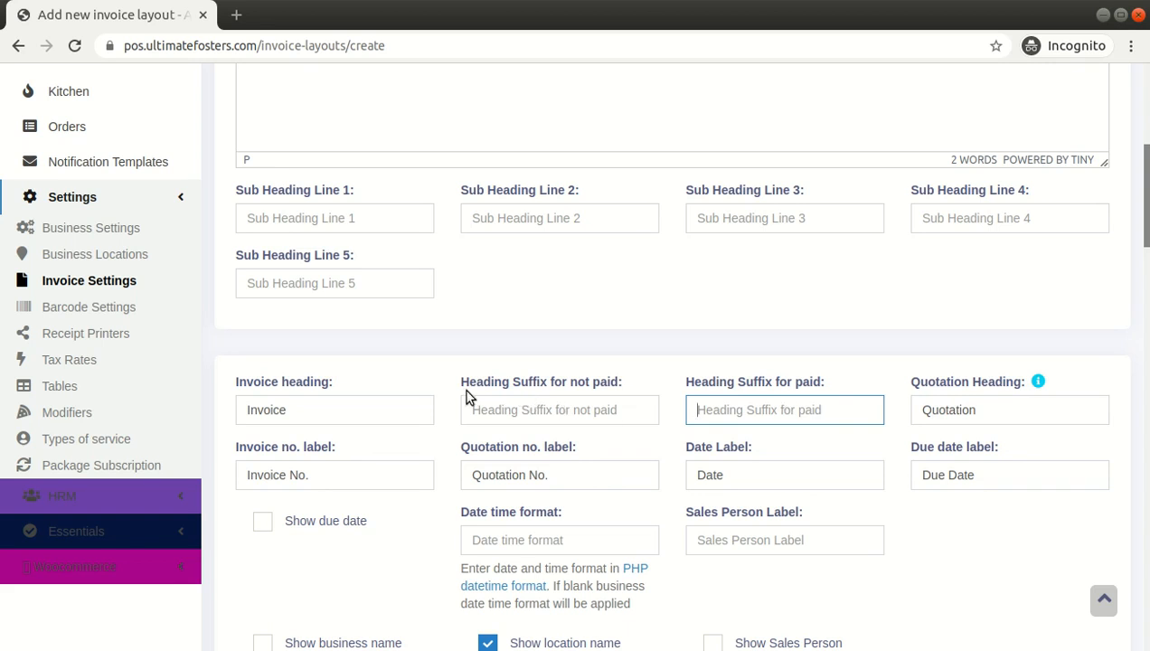
{"action": "left_click", "coordinate": [509, 409]}
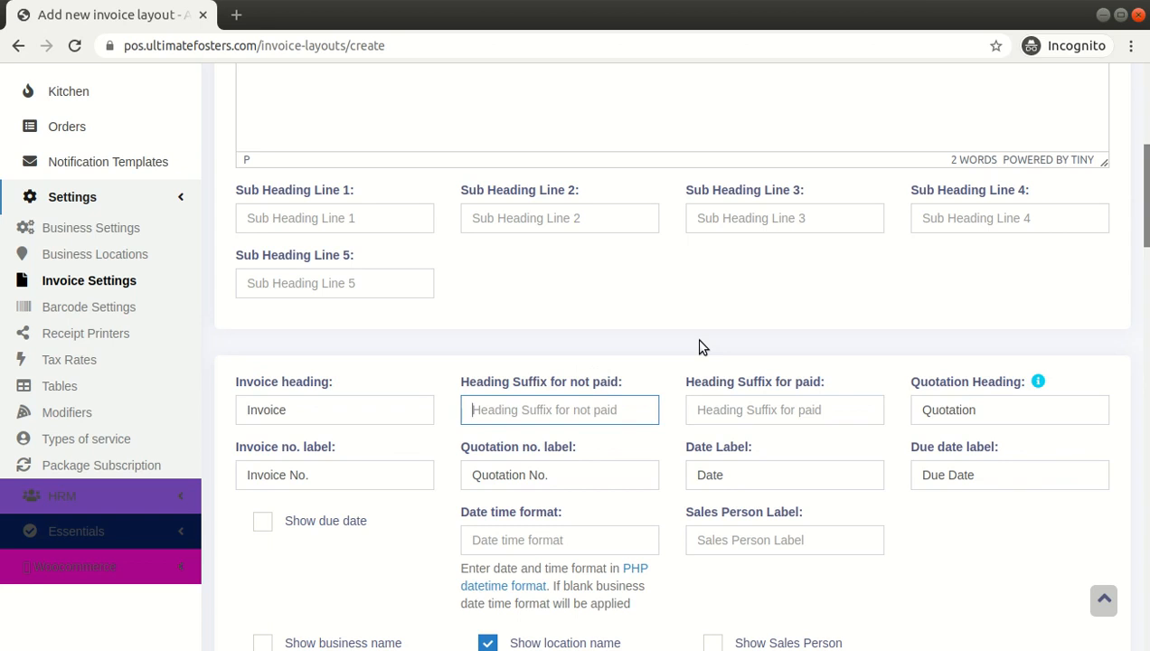
Review the quotation heading, number labels, date and due date labels, and the date time format field
{"action": "double_click", "coordinate": [932, 412]}
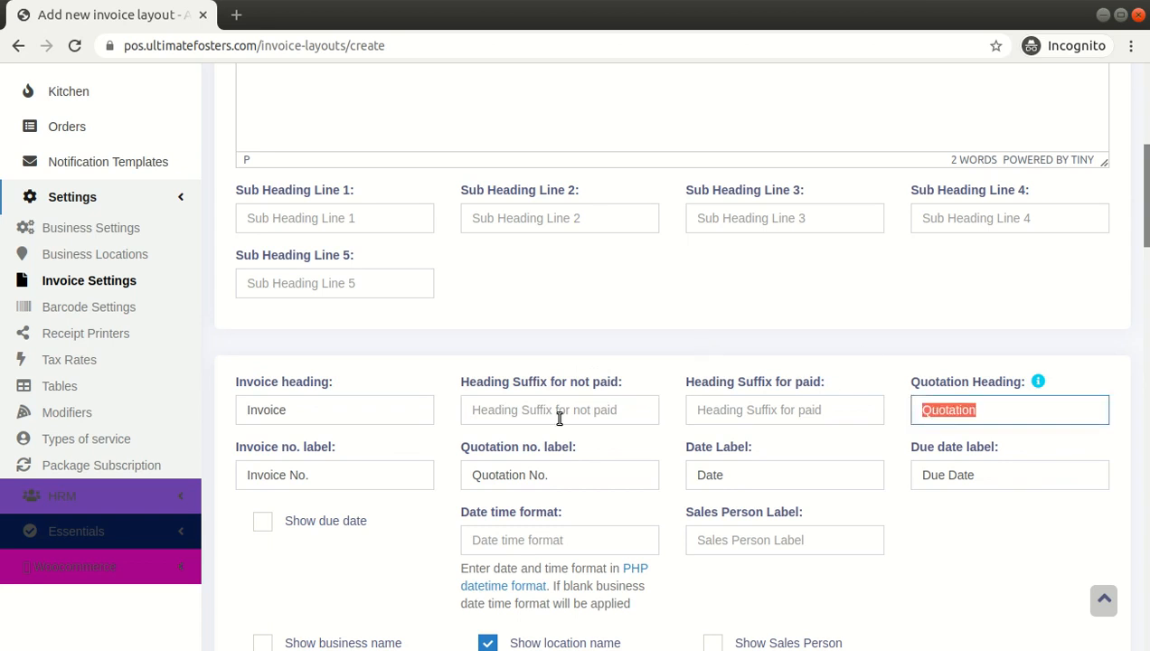
{"action": "triple_click", "coordinate": [378, 484]}
{"action": "scroll", "coordinate": [378, 481], "scroll_direction": "down", "scroll_amount": 3}
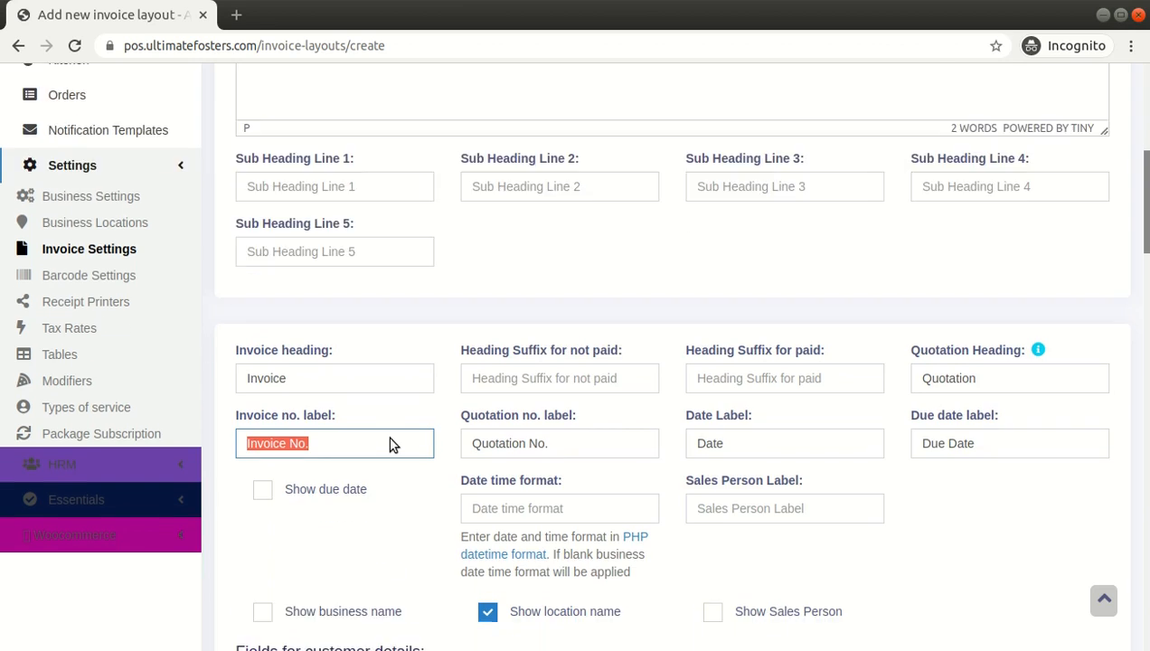
{"action": "triple_click", "coordinate": [513, 336]}
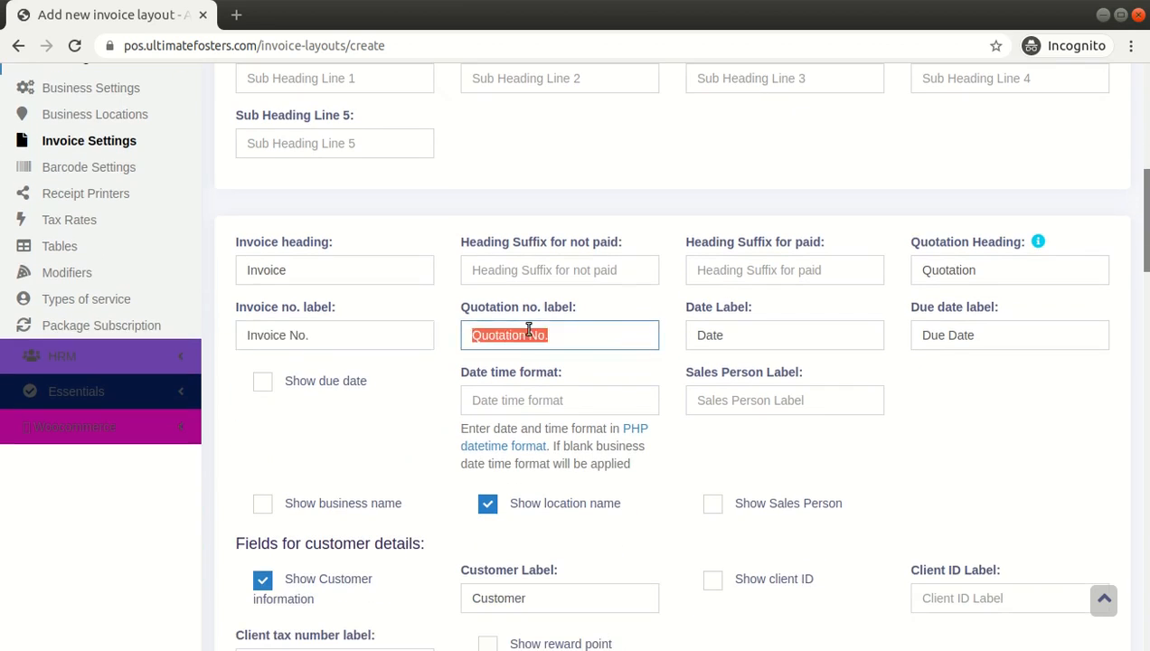
{"action": "triple_click", "coordinate": [748, 335]}
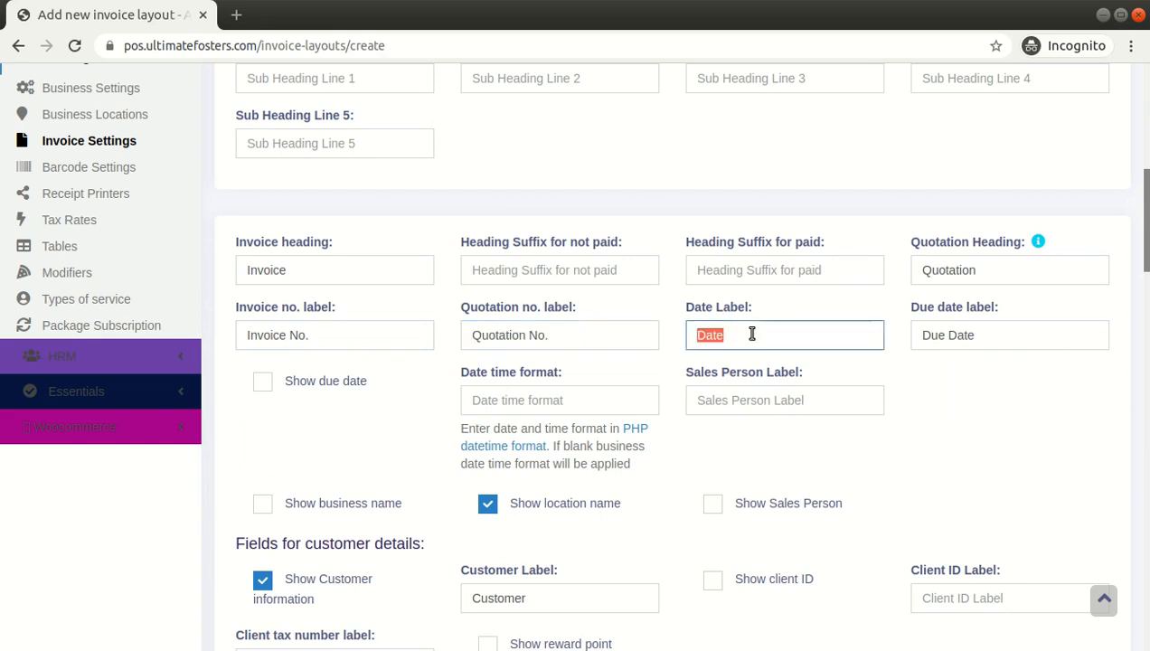
{"action": "triple_click", "coordinate": [1014, 330]}
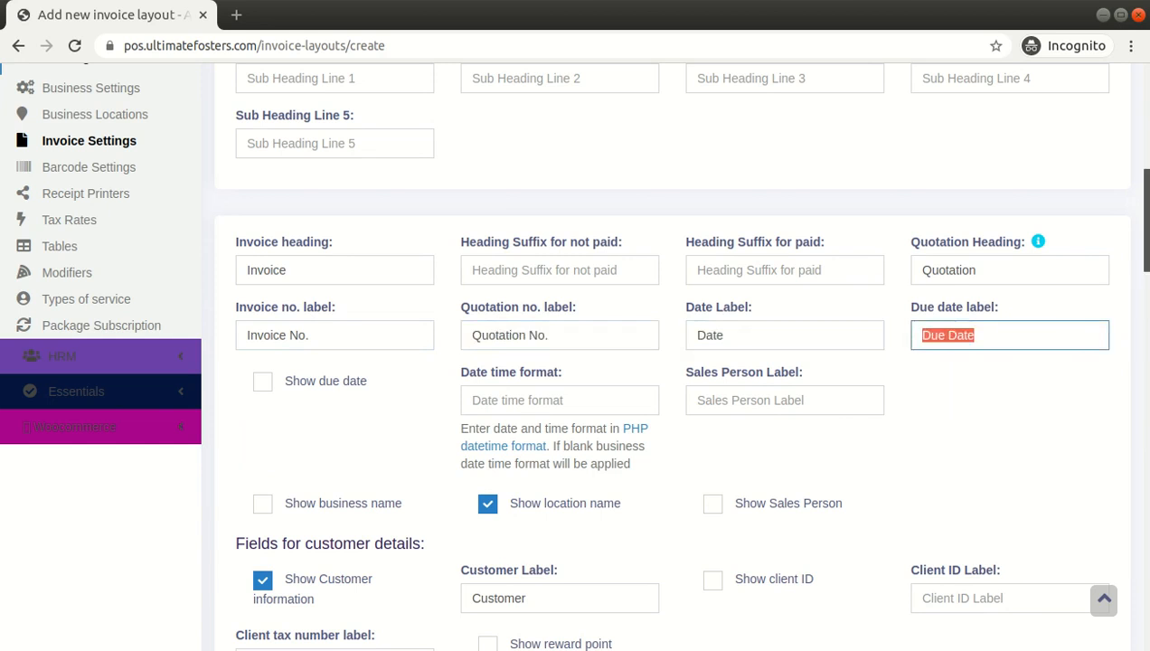
{"action": "left_click", "coordinate": [1012, 338]}
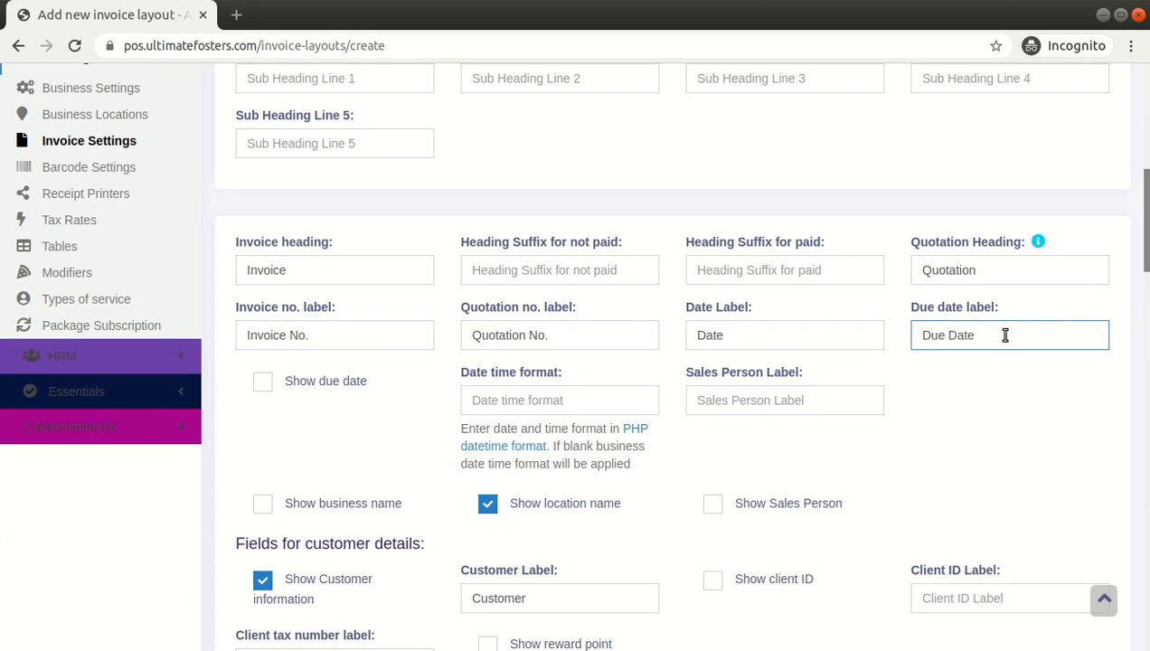
{"action": "left_click", "coordinate": [967, 401]}
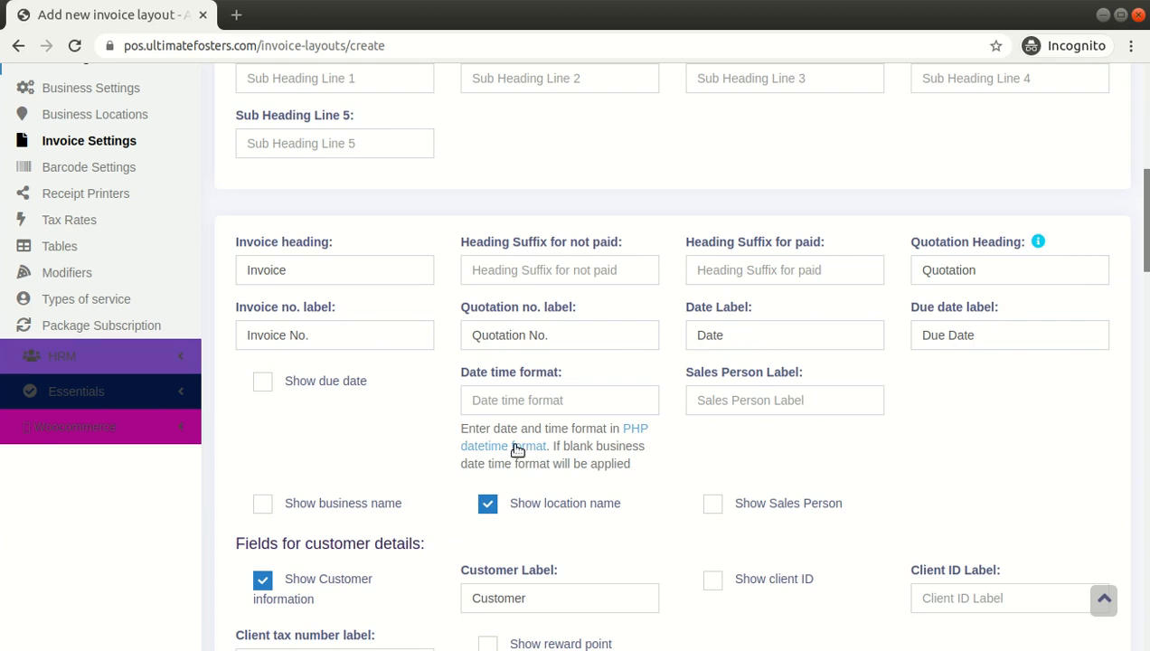
{"action": "left_click", "coordinate": [323, 387]}
{"action": "left_click", "coordinate": [324, 387]}
{"action": "left_click", "coordinate": [480, 391]}
{"action": "left_click", "coordinate": [380, 430]}
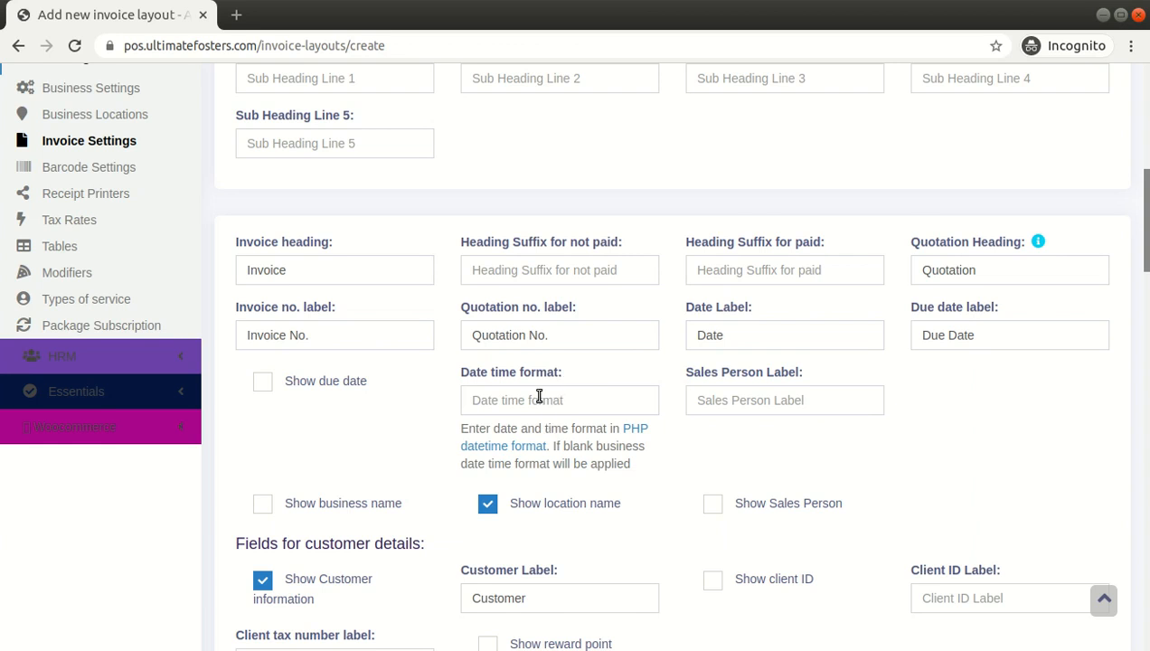
Review the sales person label and the customer details fields such as customer and client ID labels
{"action": "scroll", "coordinate": [539, 396], "scroll_direction": "down", "scroll_amount": 2}
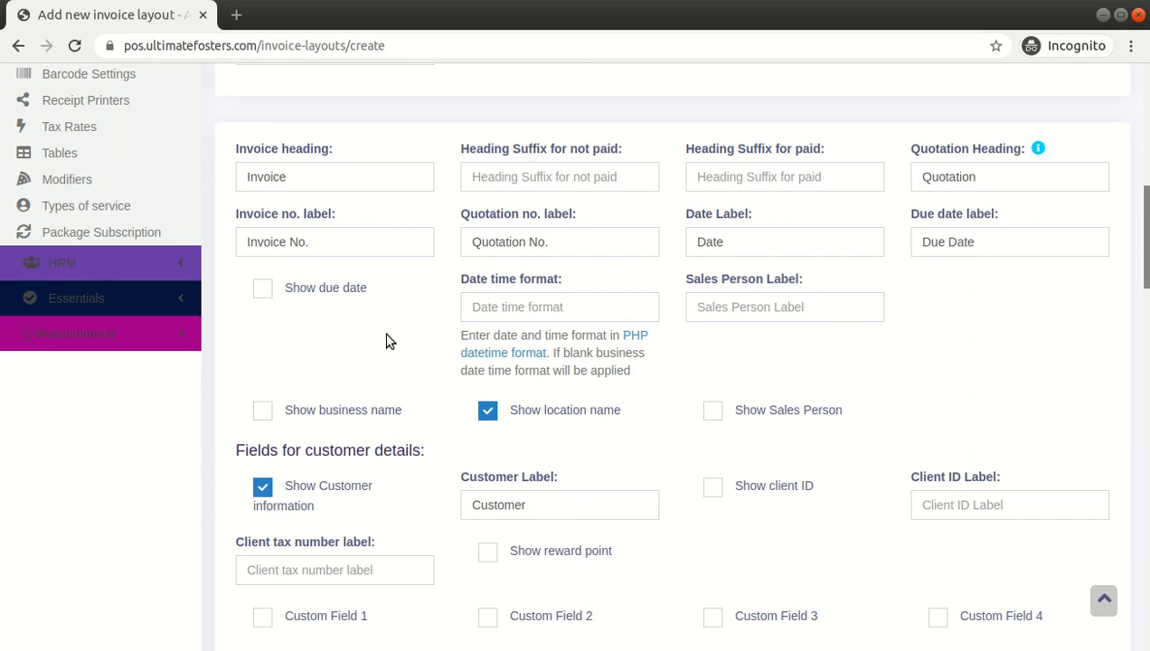
{"action": "scroll", "coordinate": [259, 310], "scroll_direction": "up", "scroll_amount": 3}
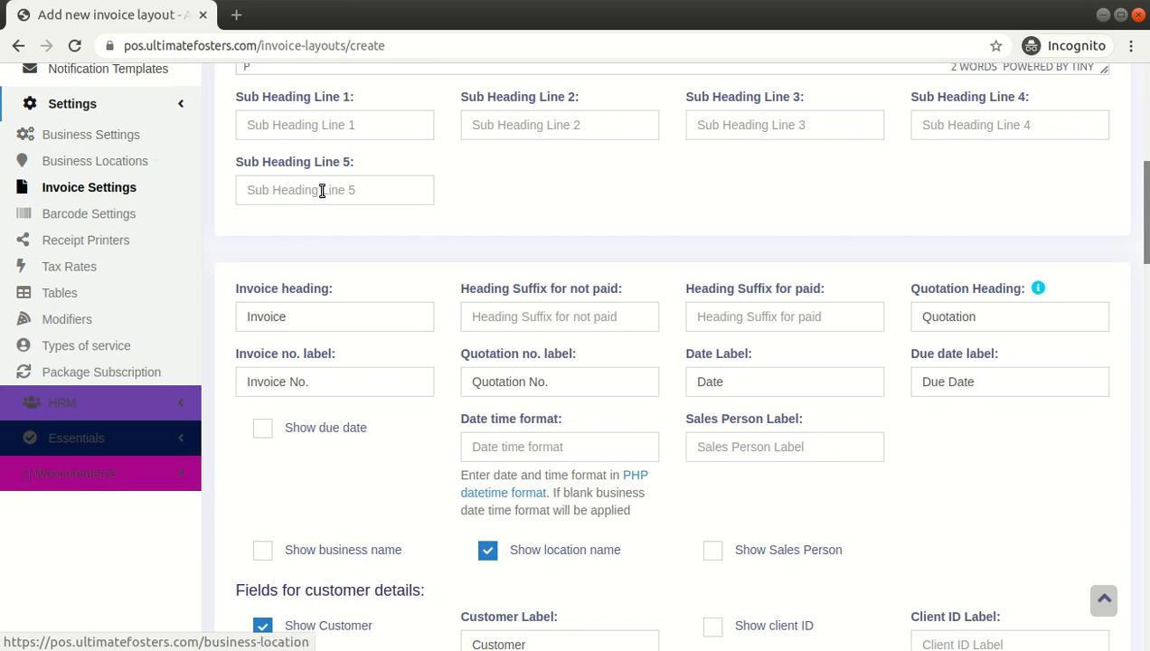
{"action": "left_click", "coordinate": [745, 443]}
{"action": "scroll", "coordinate": [819, 437], "scroll_direction": "down", "scroll_amount": 2}
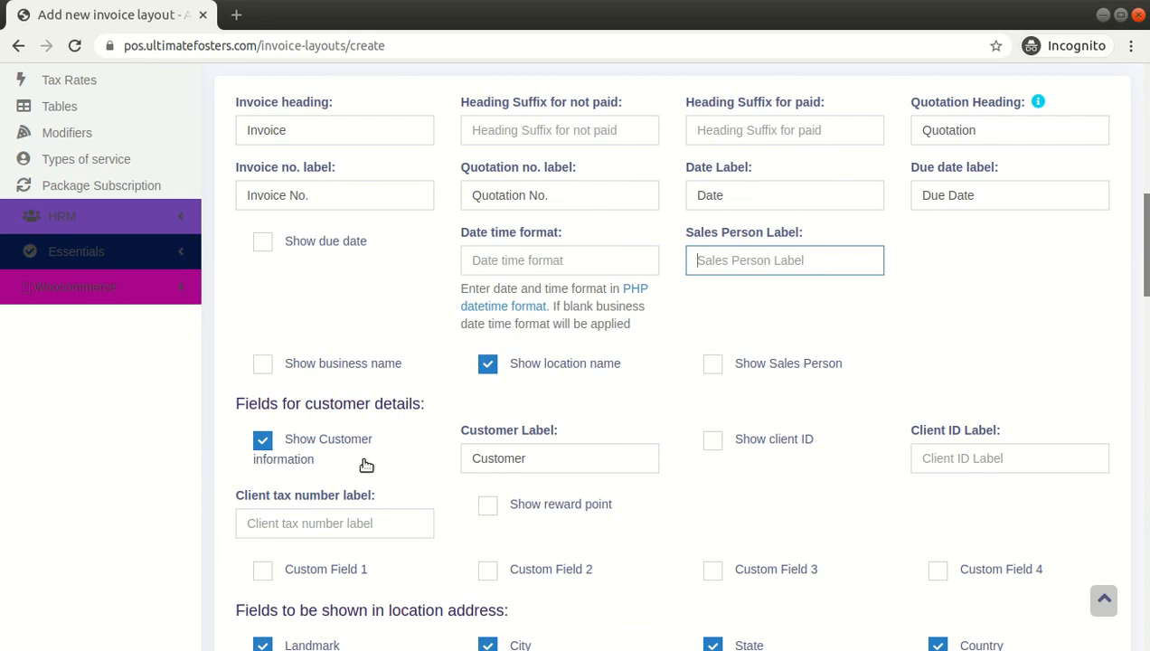
{"action": "double_click", "coordinate": [538, 464]}
{"action": "scroll", "coordinate": [609, 422], "scroll_direction": "down", "scroll_amount": 3}
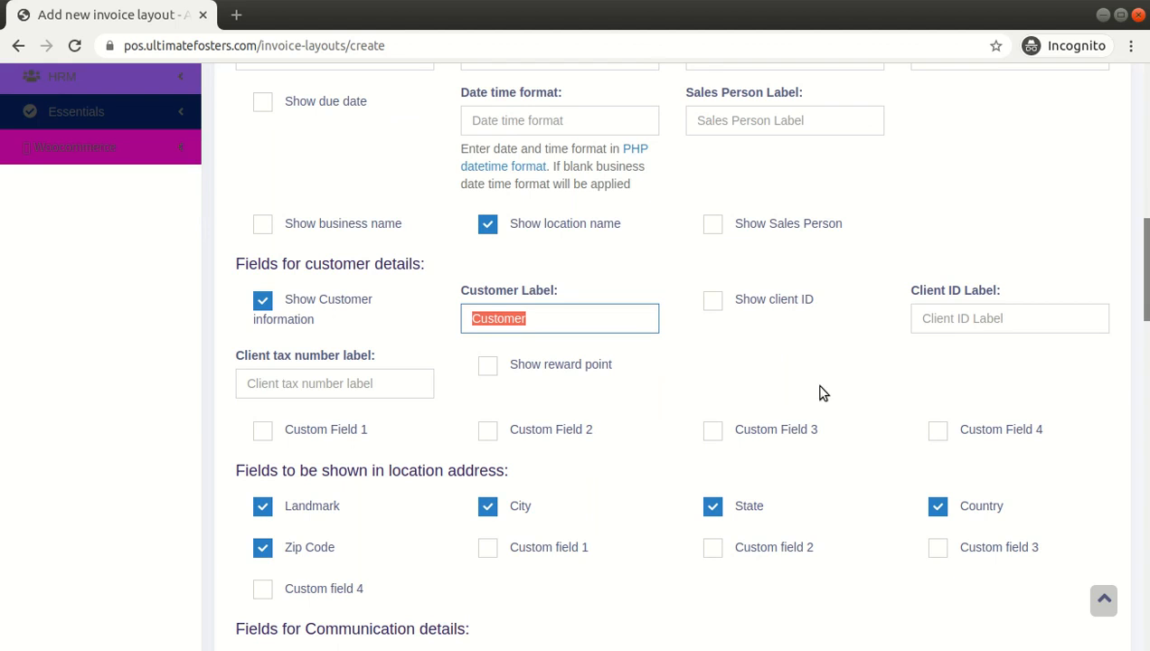
{"action": "left_click", "coordinate": [948, 324]}
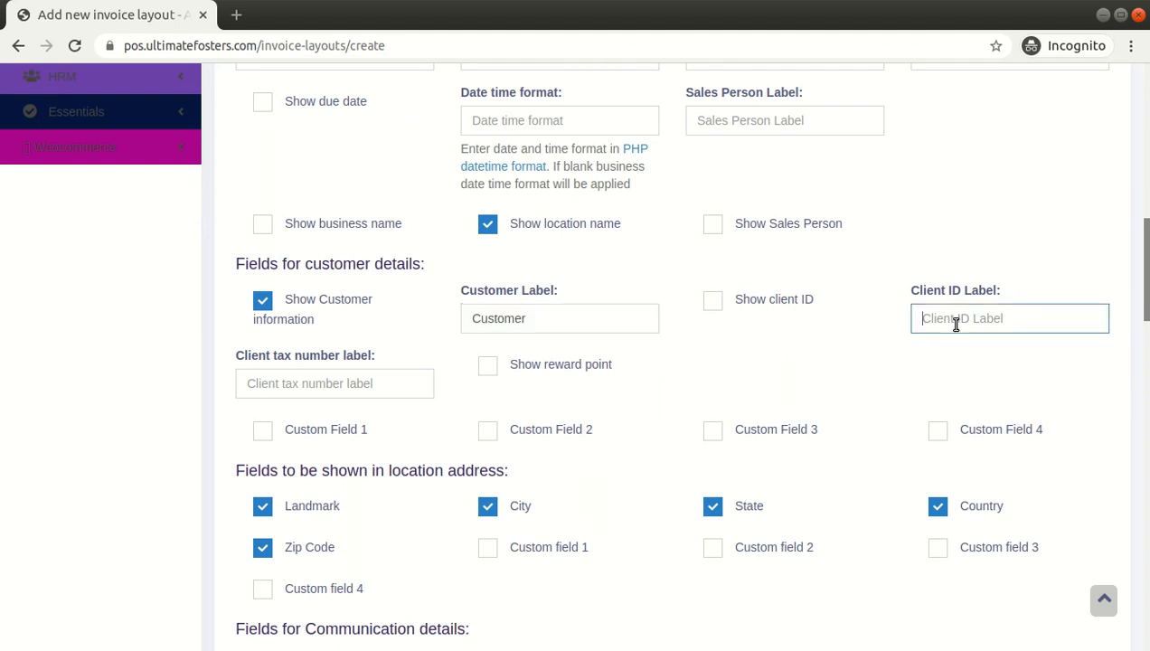
Review the fields to be shown in the location address section
{"action": "left_click", "coordinate": [353, 387]}
{"action": "scroll", "coordinate": [344, 384], "scroll_direction": "down", "scroll_amount": 3}
{"action": "left_click_drag", "start_coordinate": [233, 335], "coordinate": [503, 331]}
{"action": "double_click", "coordinate": [473, 333]}
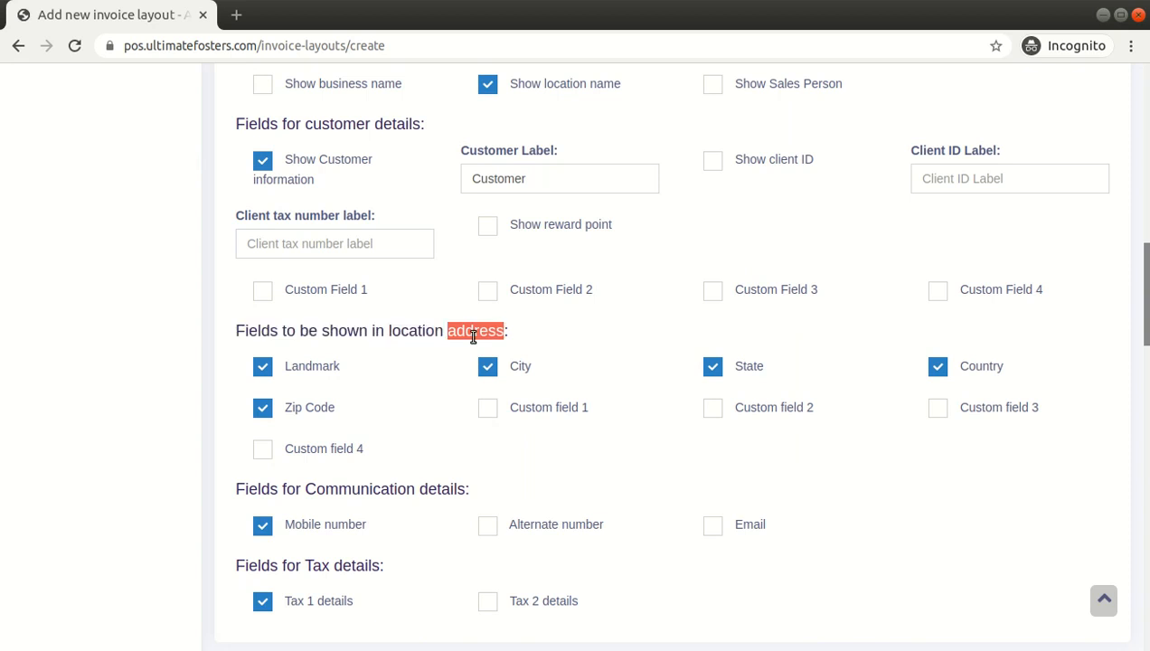
{"action": "scroll", "coordinate": [308, 399], "scroll_direction": "up", "scroll_amount": 5}
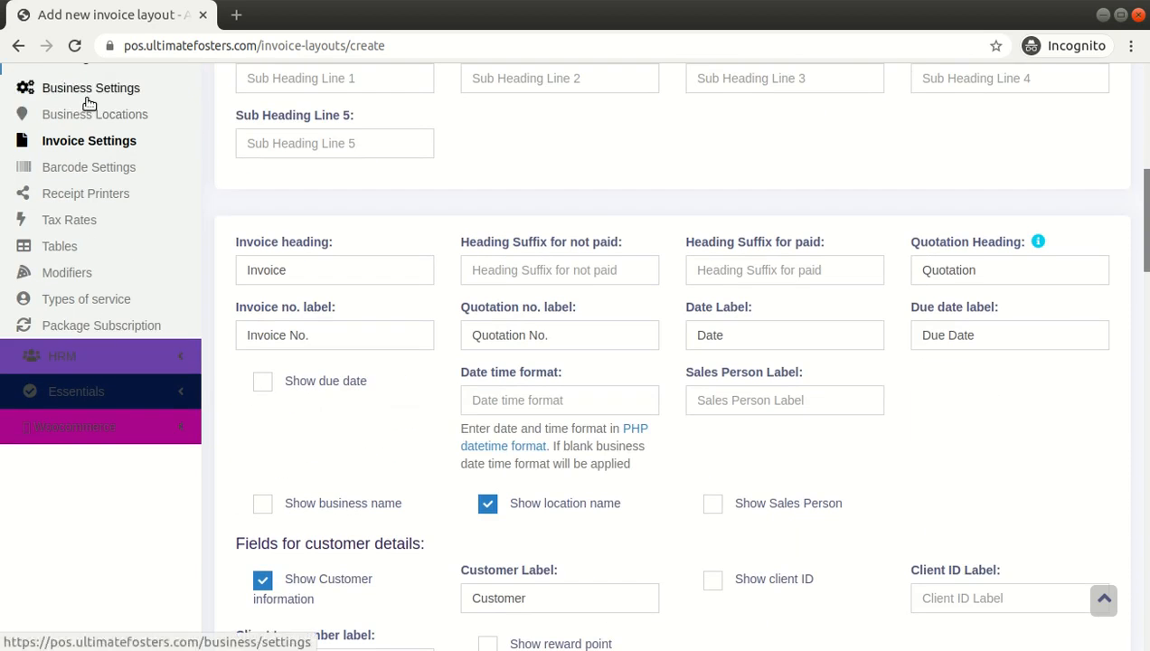
{"action": "scroll", "coordinate": [385, 336], "scroll_direction": "down", "scroll_amount": 5}
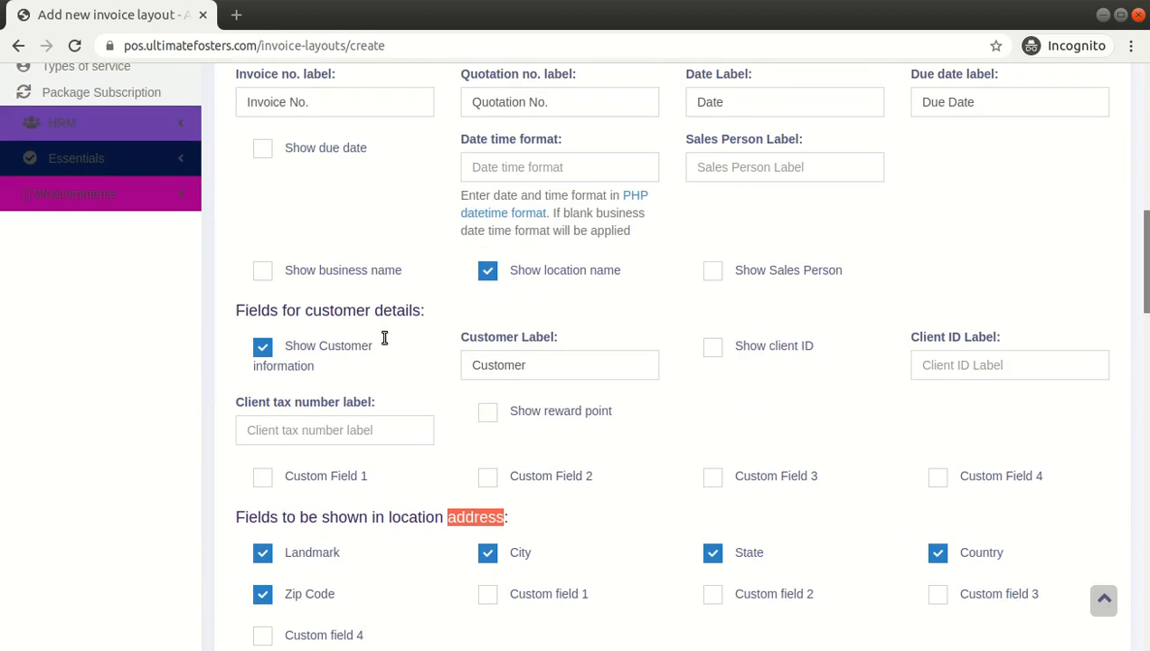
{"action": "scroll", "coordinate": [347, 488], "scroll_direction": "down", "scroll_amount": 3}
{"action": "scroll", "coordinate": [346, 491], "scroll_direction": "down", "scroll_amount": 1}
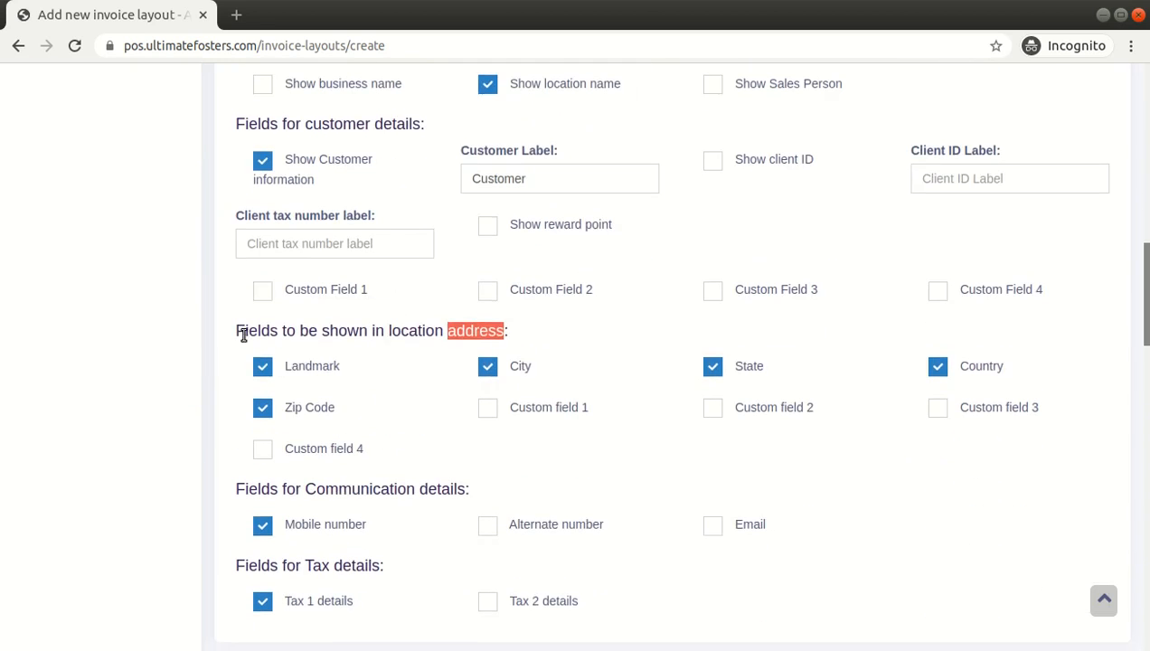
{"action": "left_click_drag", "start_coordinate": [240, 333], "coordinate": [504, 331]}
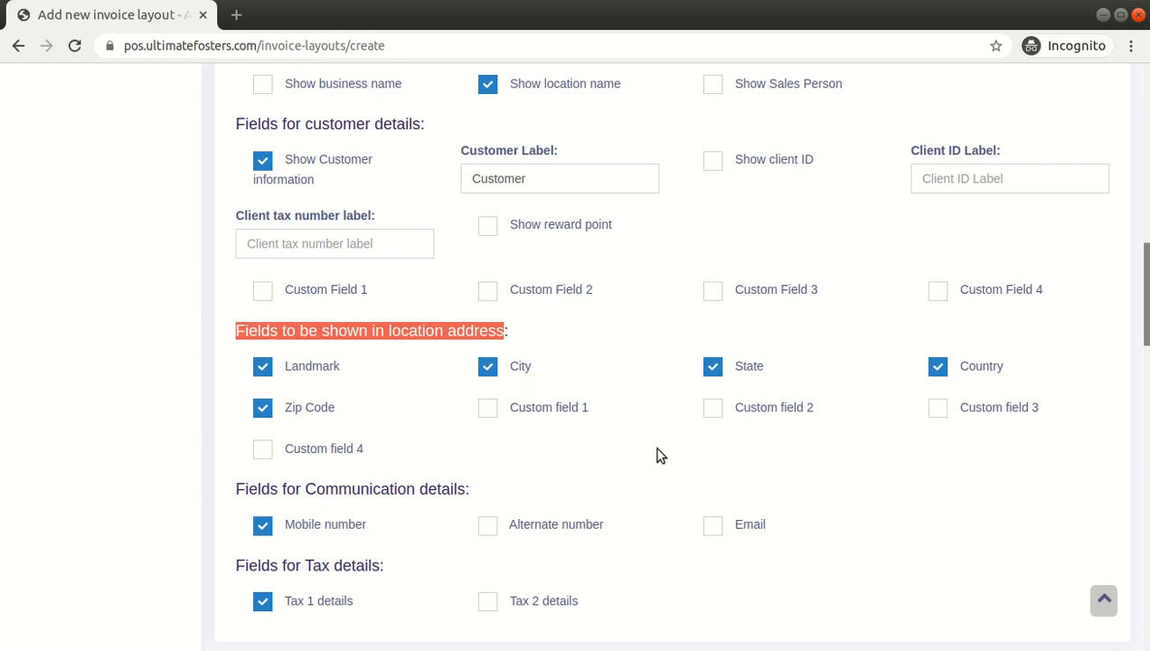
Scroll through the form to review the communication and tax detail fields
{"action": "scroll", "coordinate": [545, 458], "scroll_direction": "down", "scroll_amount": 3}
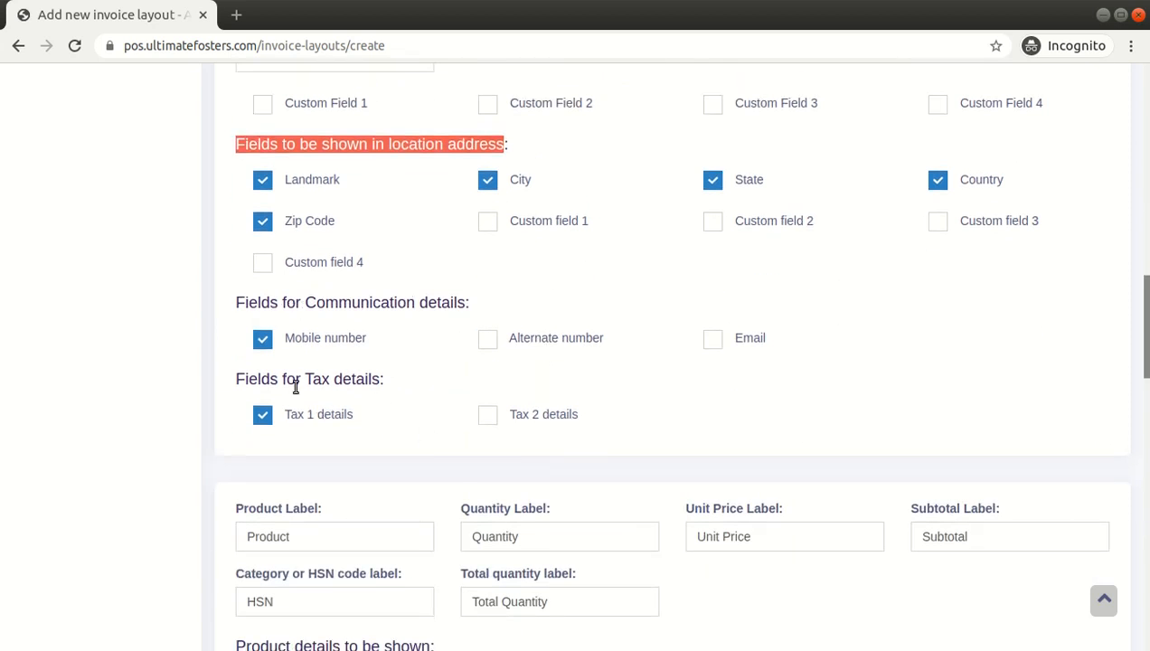
{"action": "scroll", "coordinate": [405, 395], "scroll_direction": "up", "scroll_amount": 8}
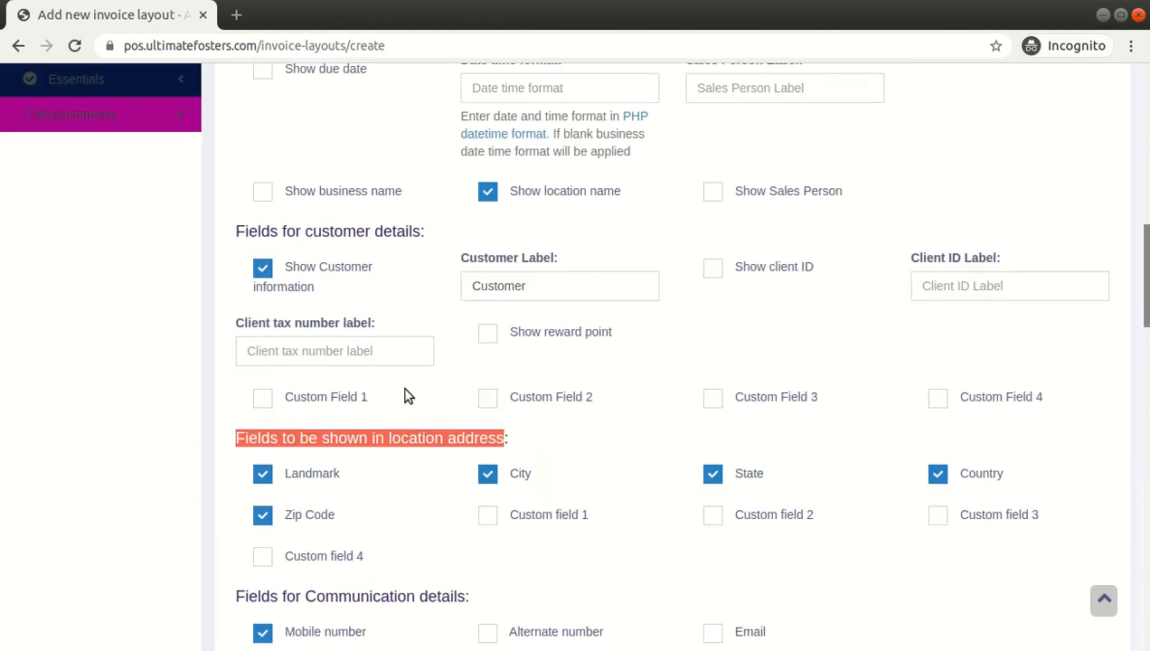
{"action": "scroll", "coordinate": [270, 357], "scroll_direction": "up", "scroll_amount": 2}
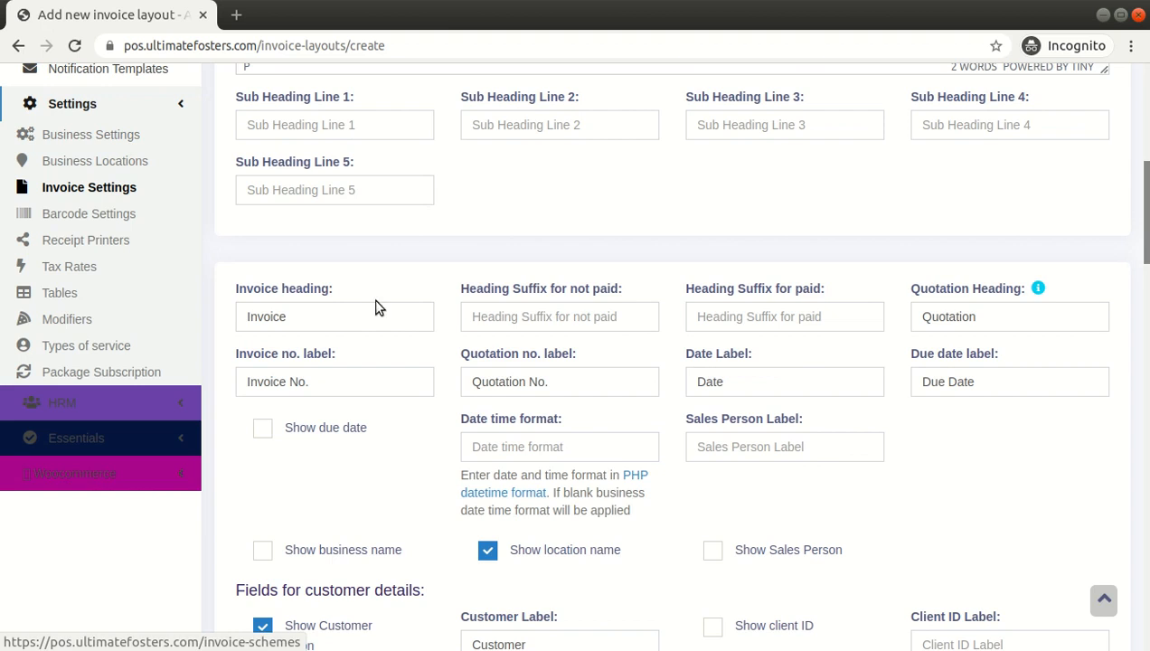
{"action": "scroll", "coordinate": [408, 329], "scroll_direction": "down", "scroll_amount": 4}
{"action": "scroll", "coordinate": [409, 331], "scroll_direction": "down", "scroll_amount": 2}
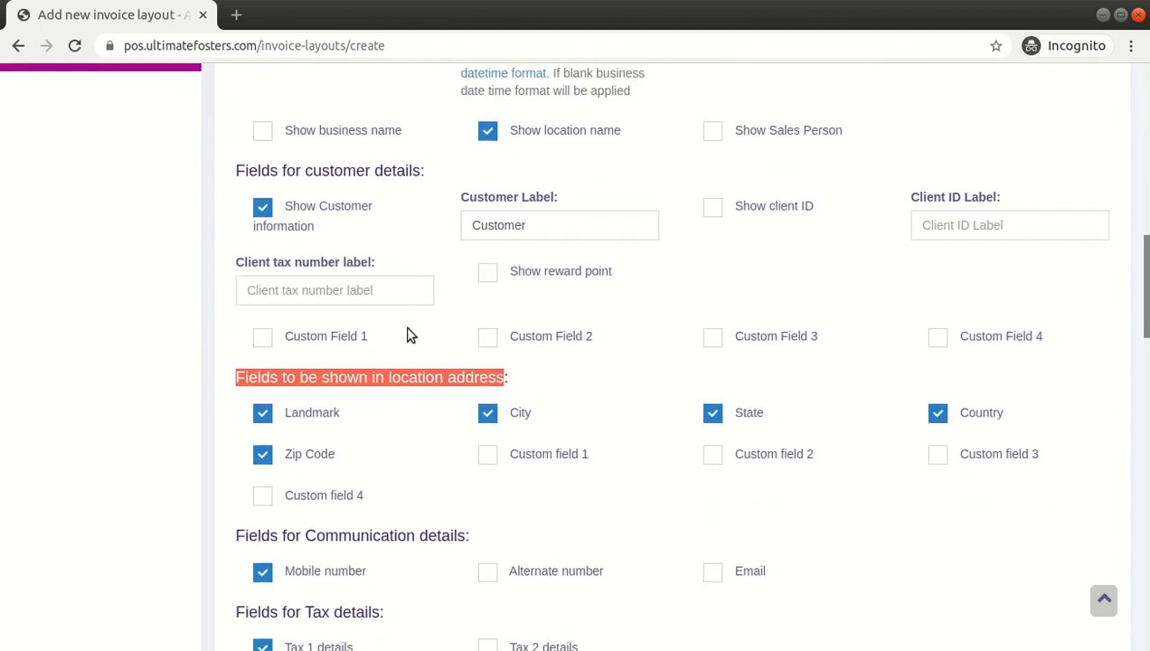
{"action": "scroll", "coordinate": [408, 336], "scroll_direction": "down", "scroll_amount": 7}
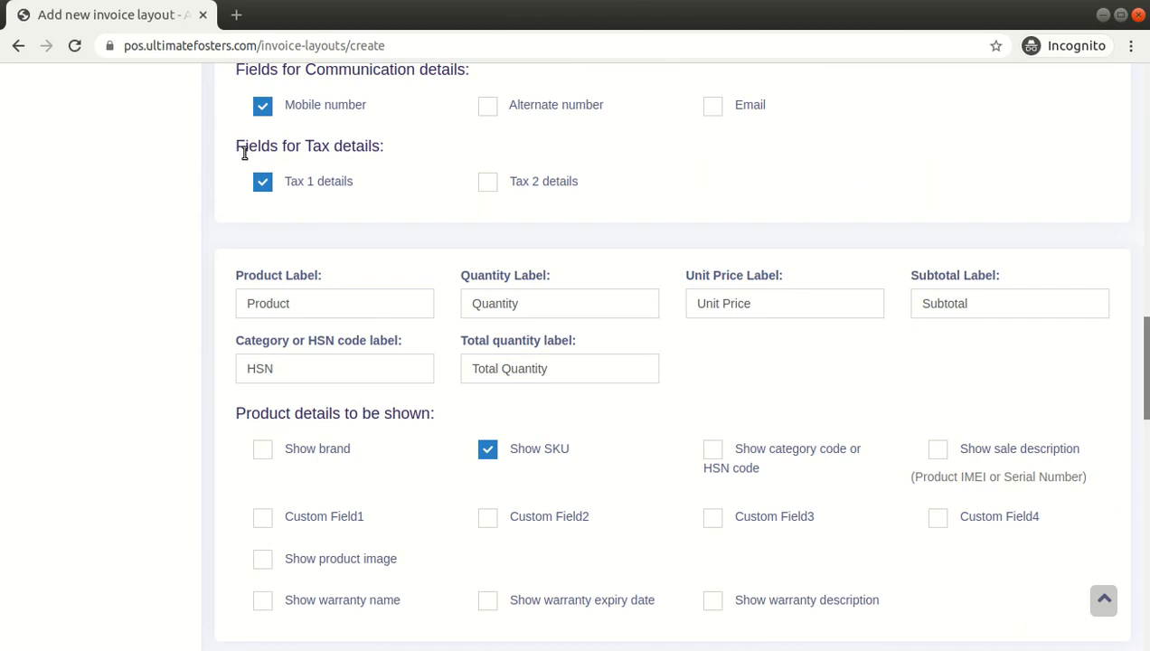
Enable Tax 2 details and go through the product, quantity, unit price, HSN and total quantity labels
{"action": "left_click", "coordinate": [489, 183]}
{"action": "double_click", "coordinate": [314, 316]}
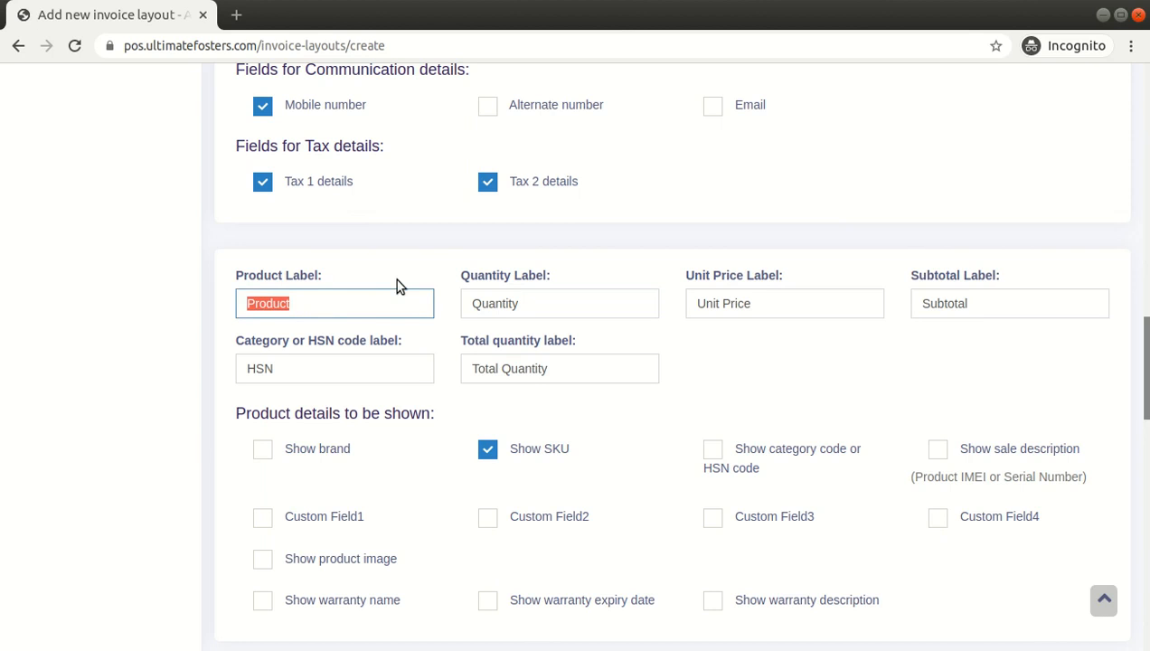
{"action": "key", "text": "Tab"}
{"action": "key", "text": "Tab"}
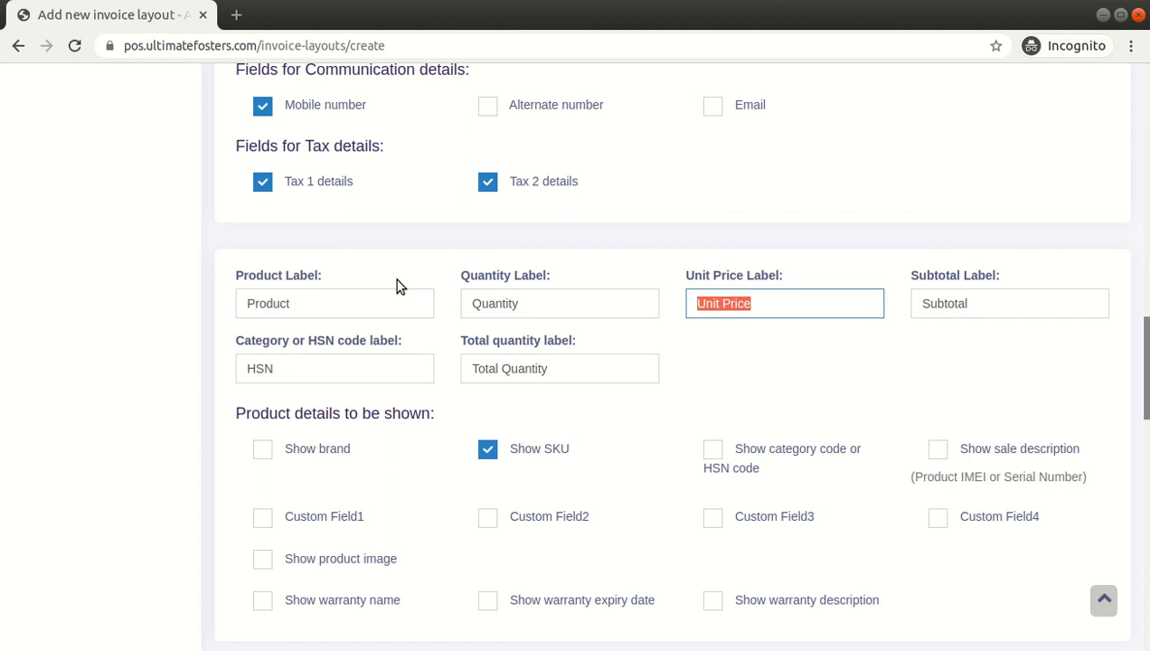
{"action": "key", "text": "Tab"}
{"action": "key", "text": "Tab"}
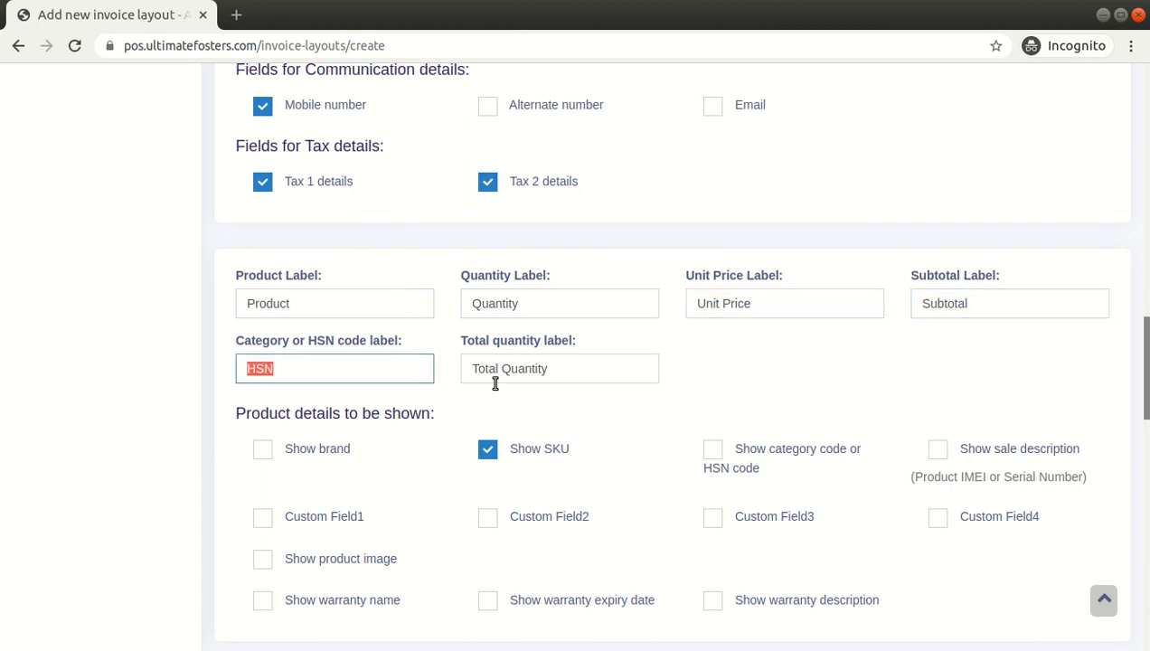
{"action": "key", "text": "Tab"}
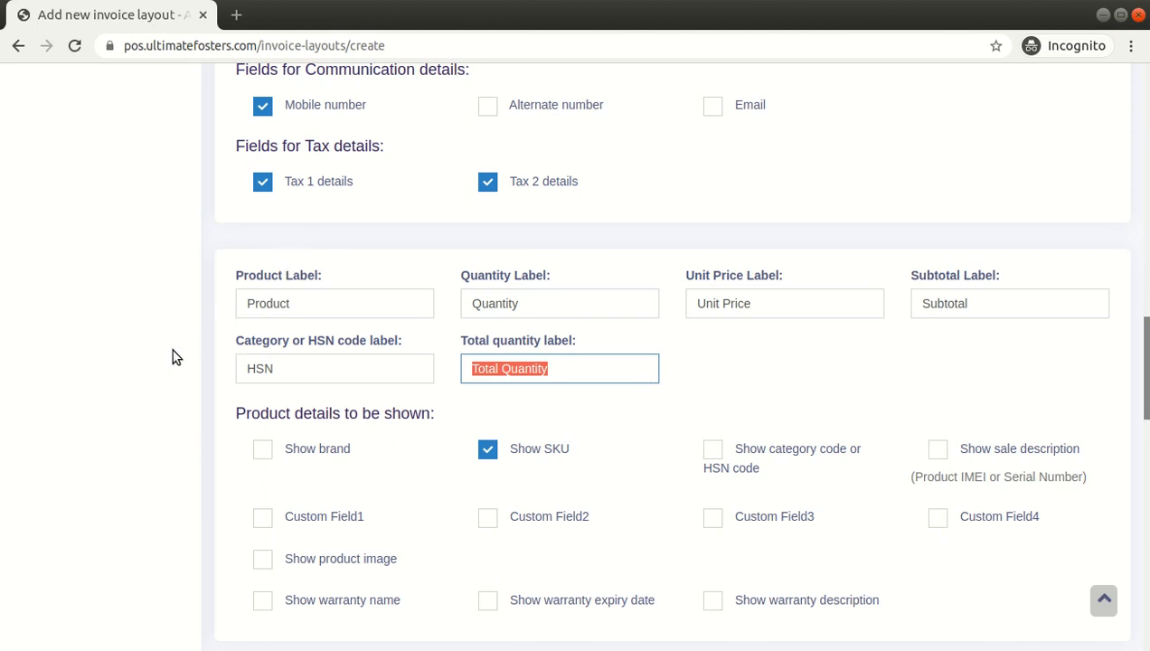
{"action": "scroll", "coordinate": [176, 357], "scroll_direction": "up", "scroll_amount": 1}
{"action": "double_click", "coordinate": [301, 419]}
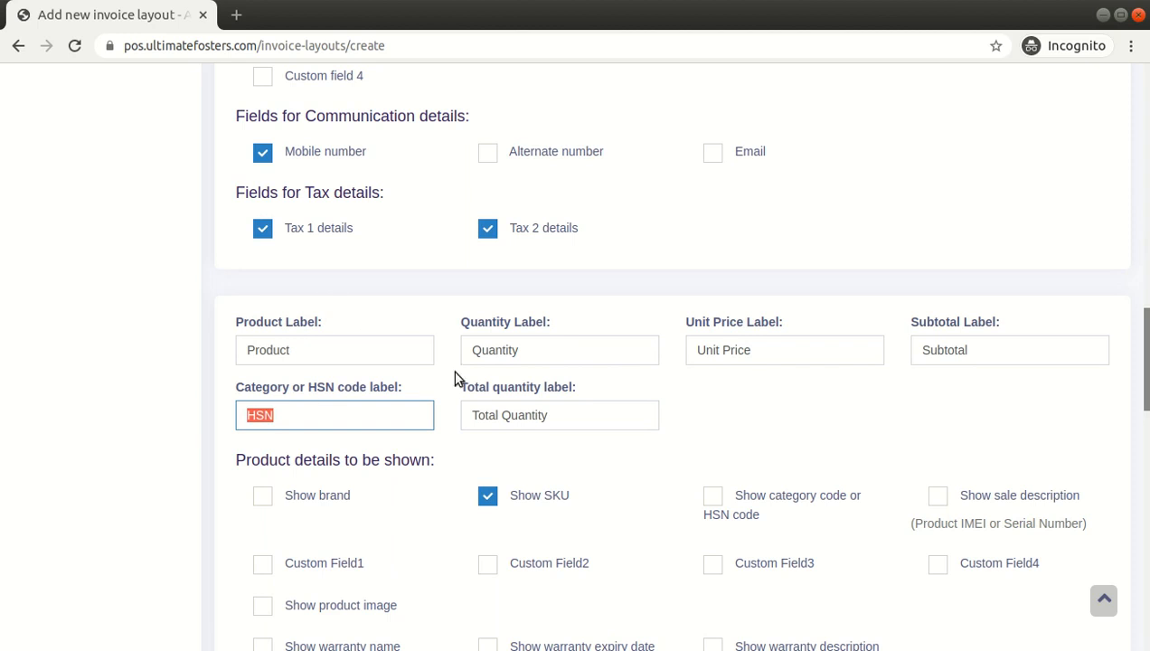
{"action": "triple_click", "coordinate": [514, 414]}
{"action": "left_click", "coordinate": [788, 390]}
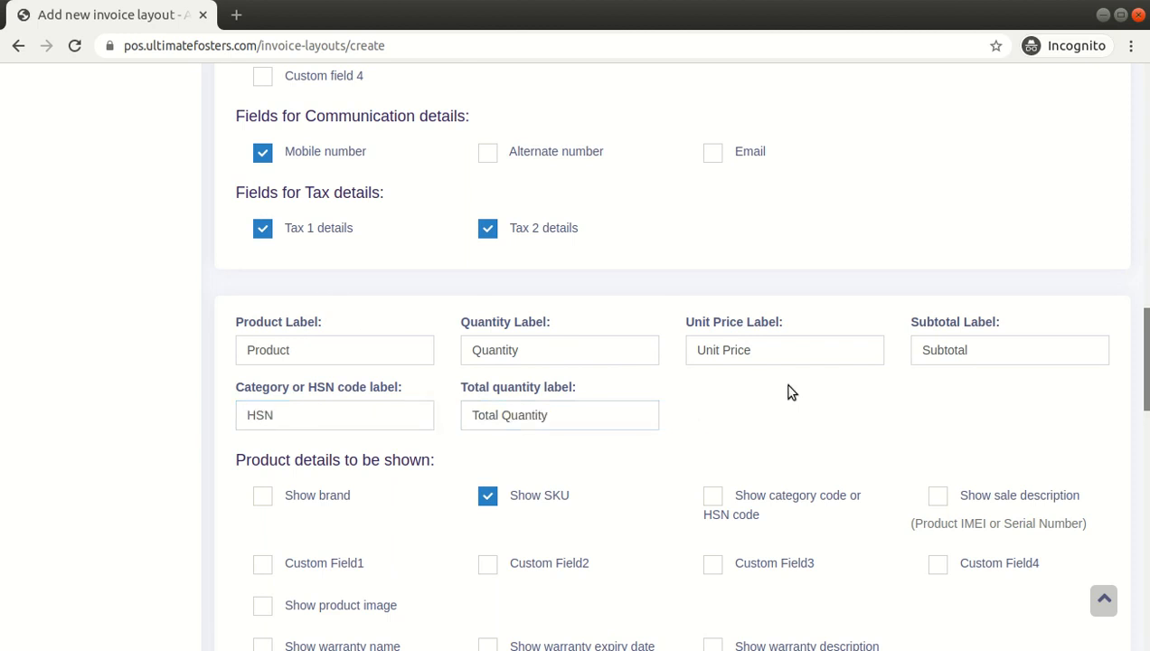
Review the product details options, total labels, footer text and types of service settings
{"action": "scroll", "coordinate": [789, 391], "scroll_direction": "down", "scroll_amount": 4}
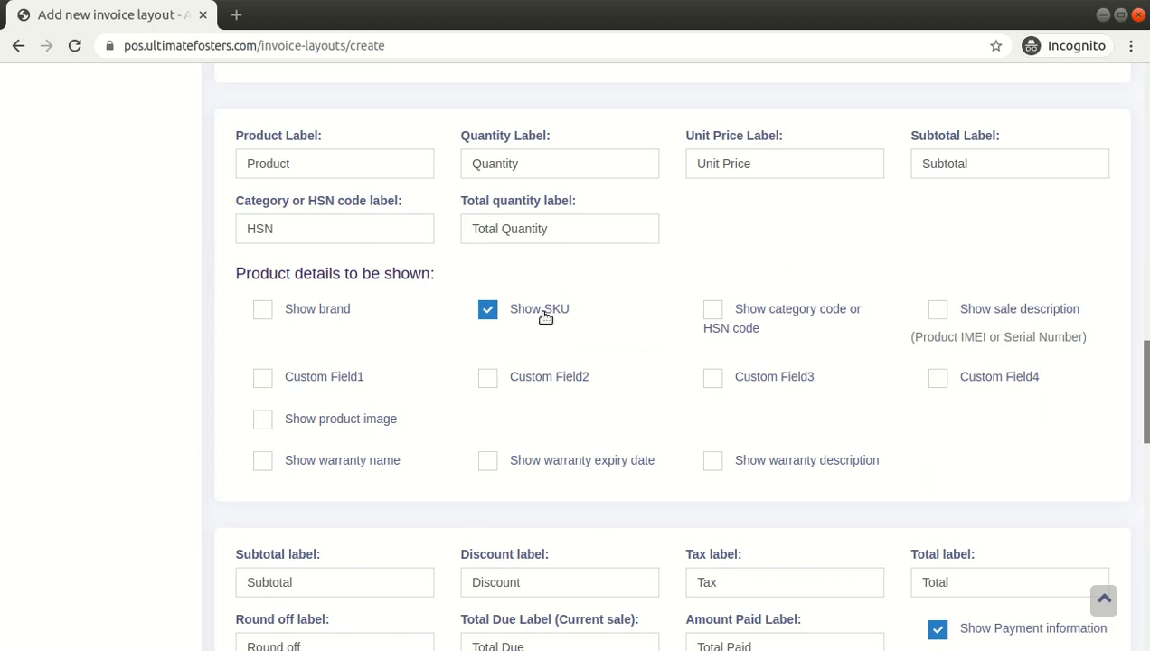
{"action": "scroll", "coordinate": [1137, 388], "scroll_direction": "down", "scroll_amount": 2}
{"action": "scroll", "coordinate": [1137, 389], "scroll_direction": "down", "scroll_amount": 10}
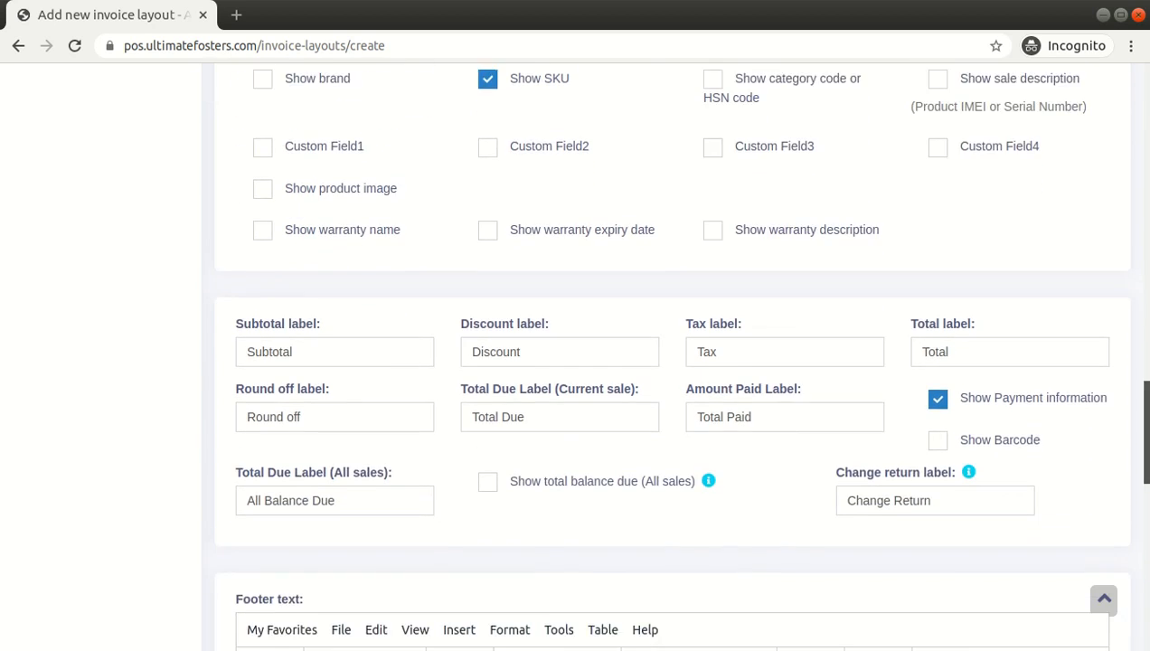
{"action": "scroll", "coordinate": [1138, 389], "scroll_direction": "down", "scroll_amount": 10}
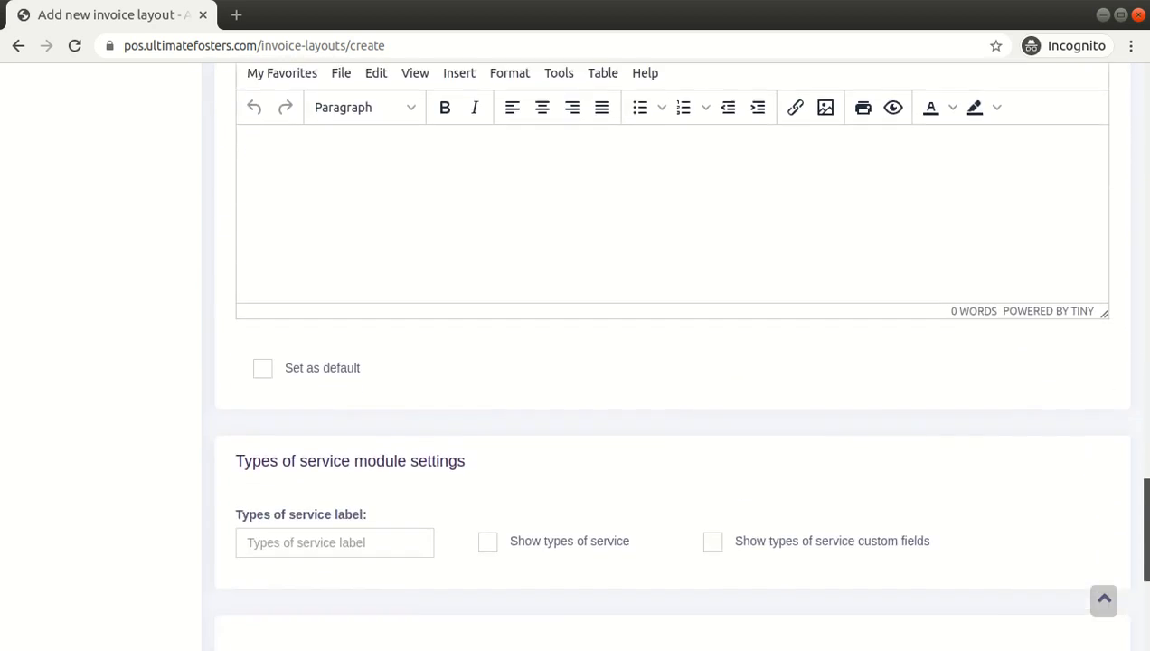
{"action": "left_click_drag", "start_coordinate": [1145, 586], "coordinate": [1145, 175]}
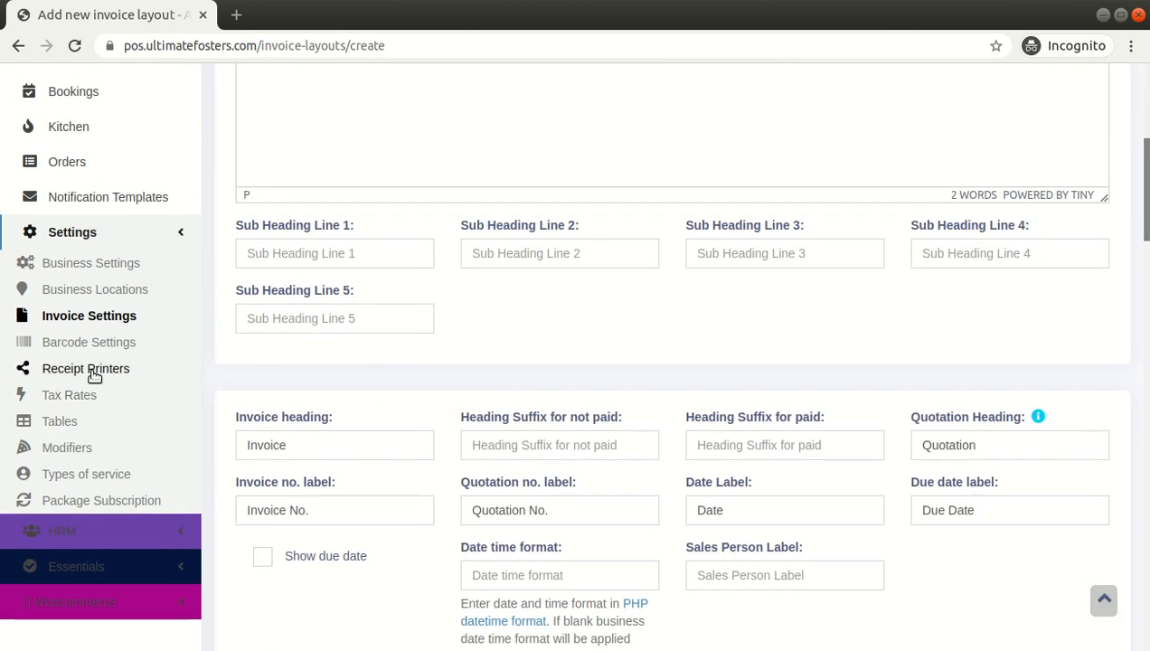
Open the Default layout from the invoice layouts list in Invoice Settings
{"action": "left_click", "coordinate": [89, 317]}
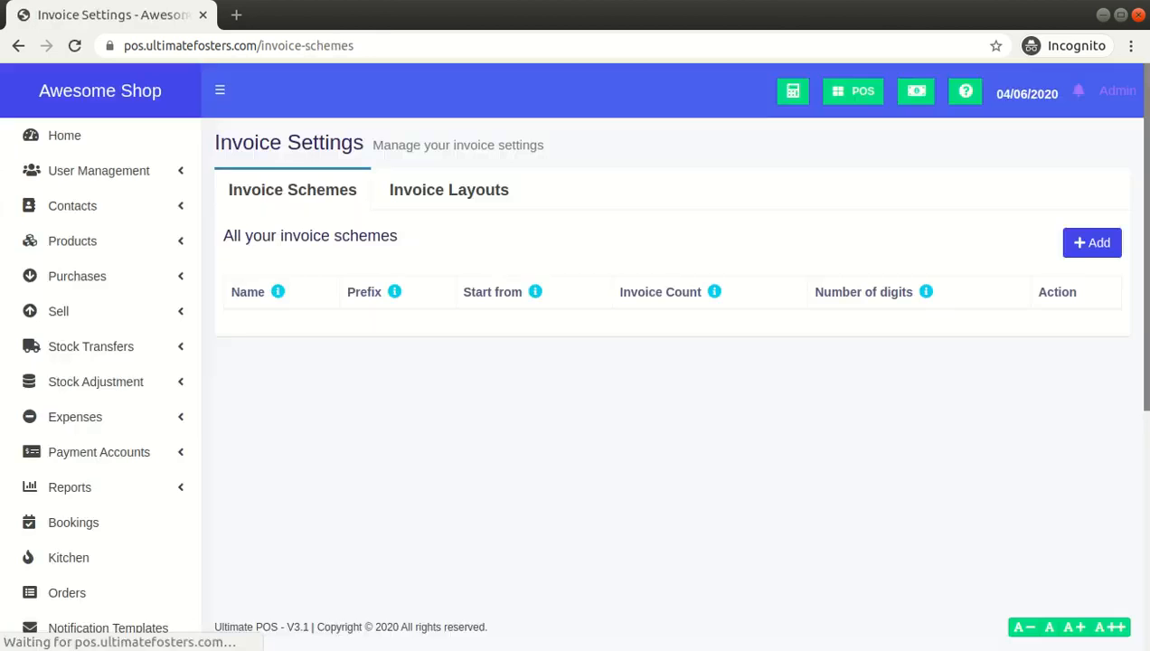
{"action": "left_click", "coordinate": [452, 196]}
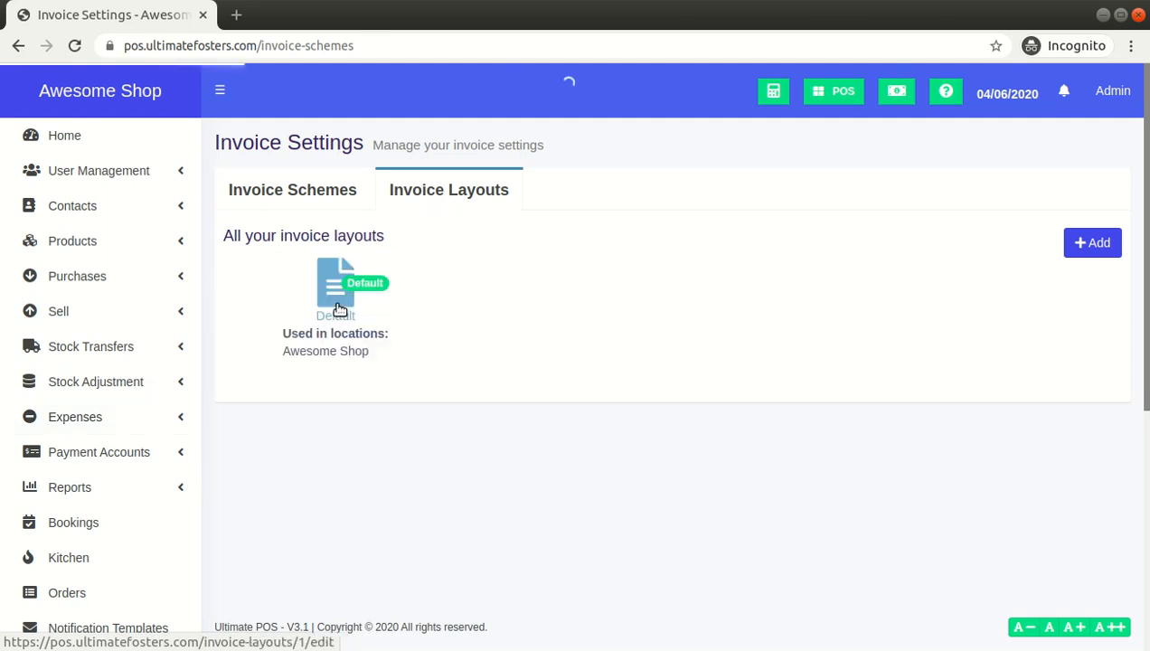
{"action": "left_click", "coordinate": [340, 288]}
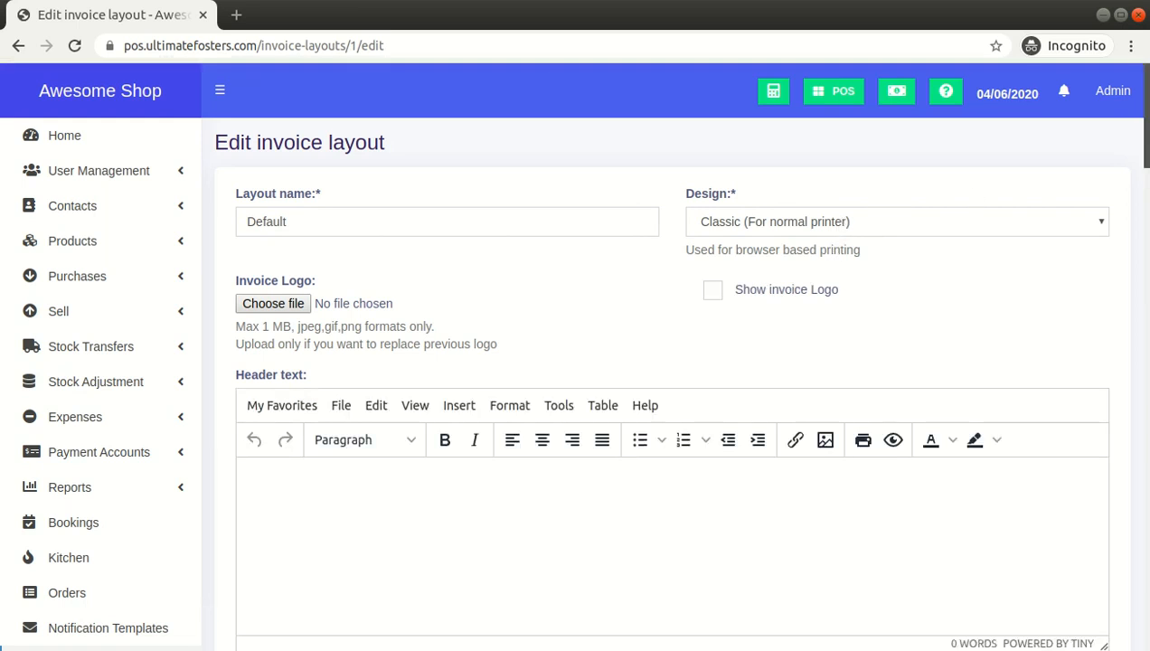
Check the Default layout's design setting
{"action": "left_click", "coordinate": [838, 224]}
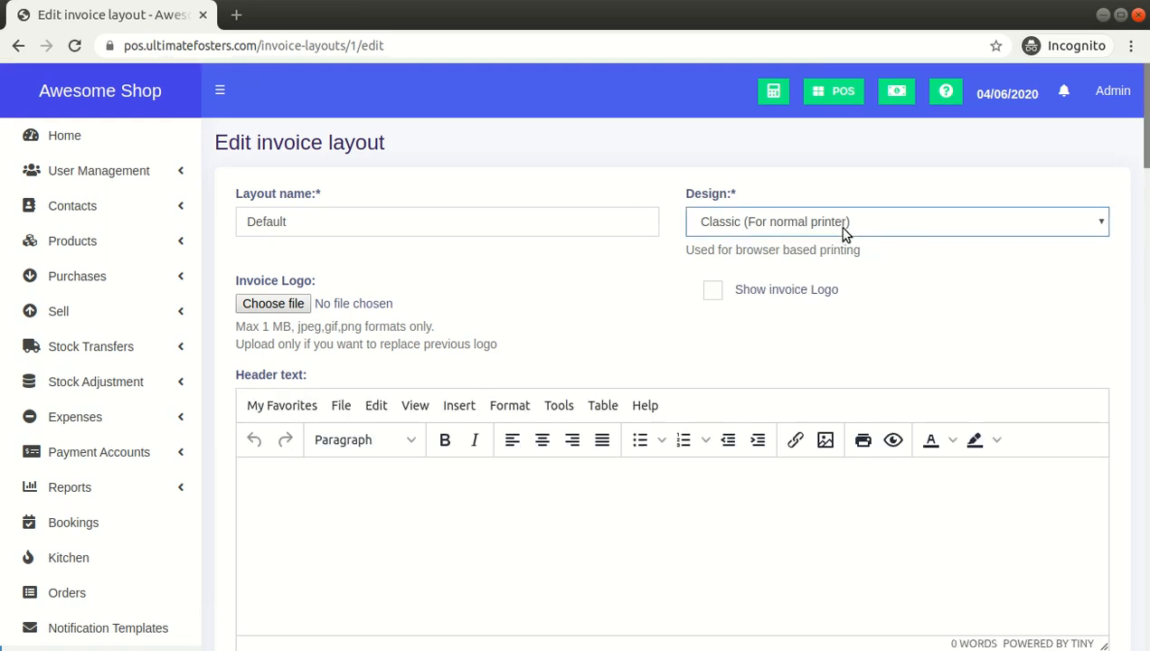
{"action": "scroll", "coordinate": [885, 232], "scroll_direction": "down", "scroll_amount": 10}
{"action": "scroll", "coordinate": [813, 226], "scroll_direction": "up", "scroll_amount": 10}
Open the POS screen and complete a cash sale of the Acer Aspire E 15 Black
{"action": "left_click", "coordinate": [830, 94]}
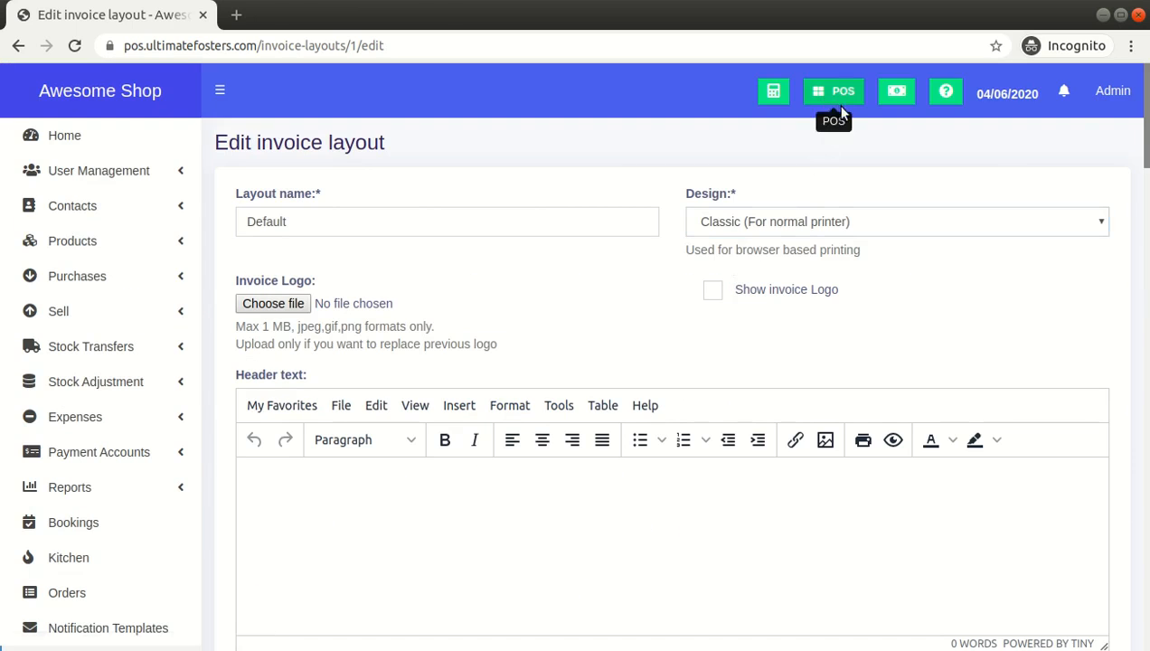
{"action": "left_click", "coordinate": [310, 16]}
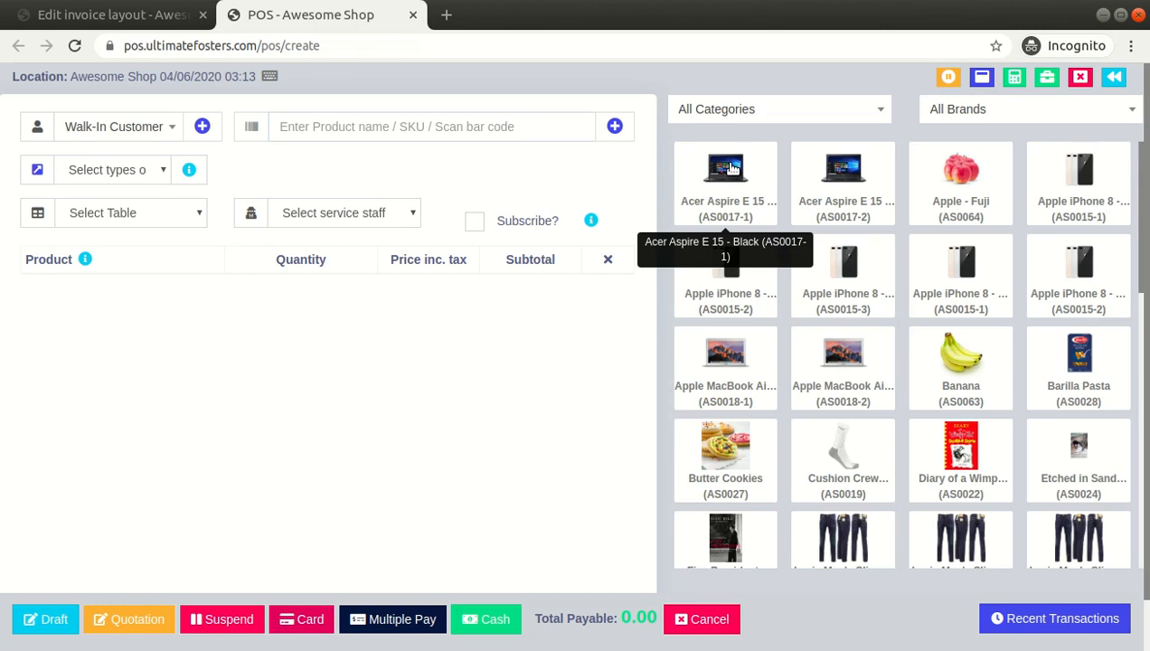
{"action": "left_click", "coordinate": [729, 173]}
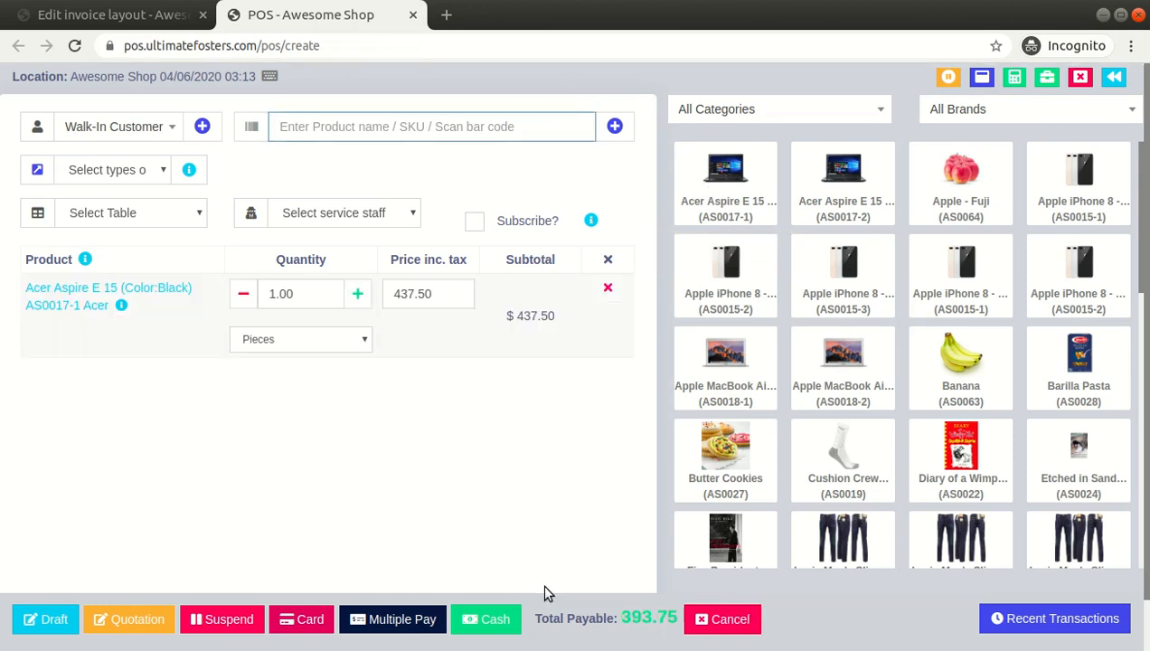
{"action": "left_click", "coordinate": [486, 633]}
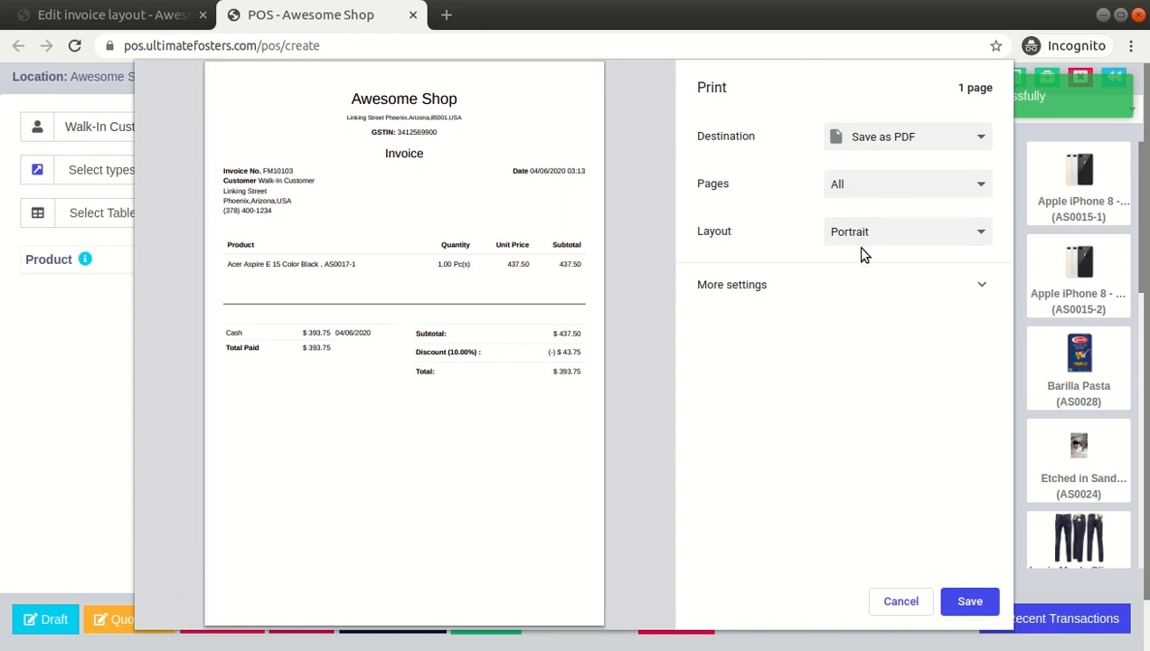
Expand the more settings section of the invoice print dialog
{"action": "left_click", "coordinate": [770, 291]}
{"action": "left_click", "coordinate": [738, 289]}
{"action": "left_click", "coordinate": [736, 282]}
{"action": "scroll", "coordinate": [760, 242], "scroll_direction": "down", "scroll_amount": 1}
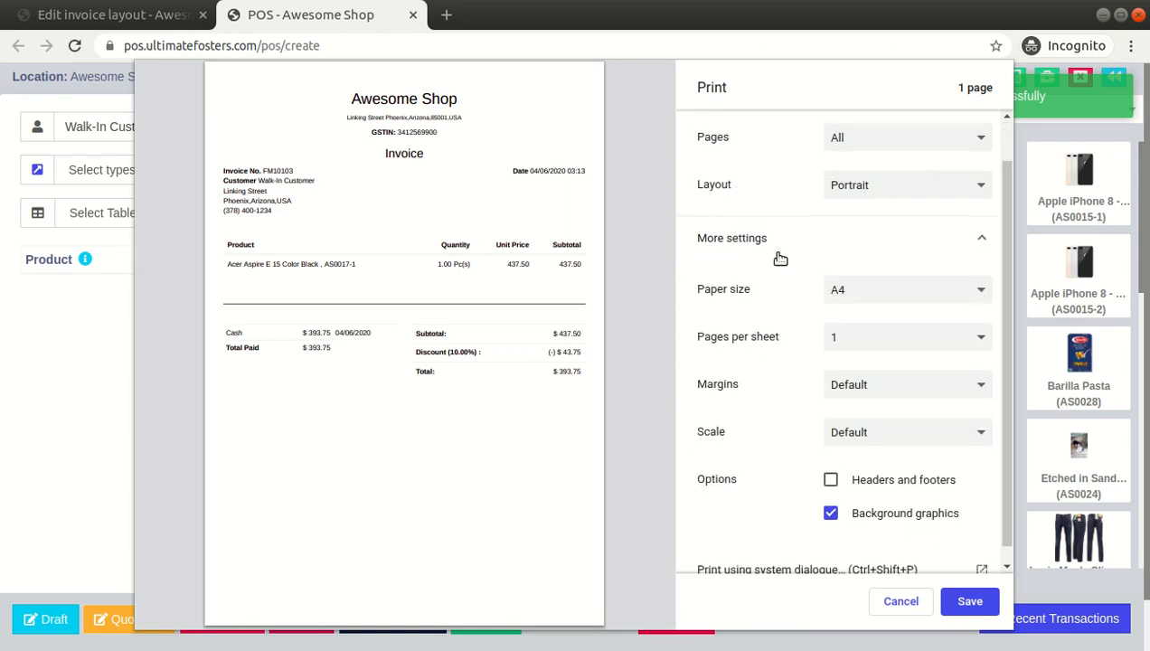
Preview the printed invoice with the paper size set to A5, Legal, Letter, A5 and A3
{"action": "left_click", "coordinate": [848, 302]}
{"action": "left_click", "coordinate": [857, 391]}
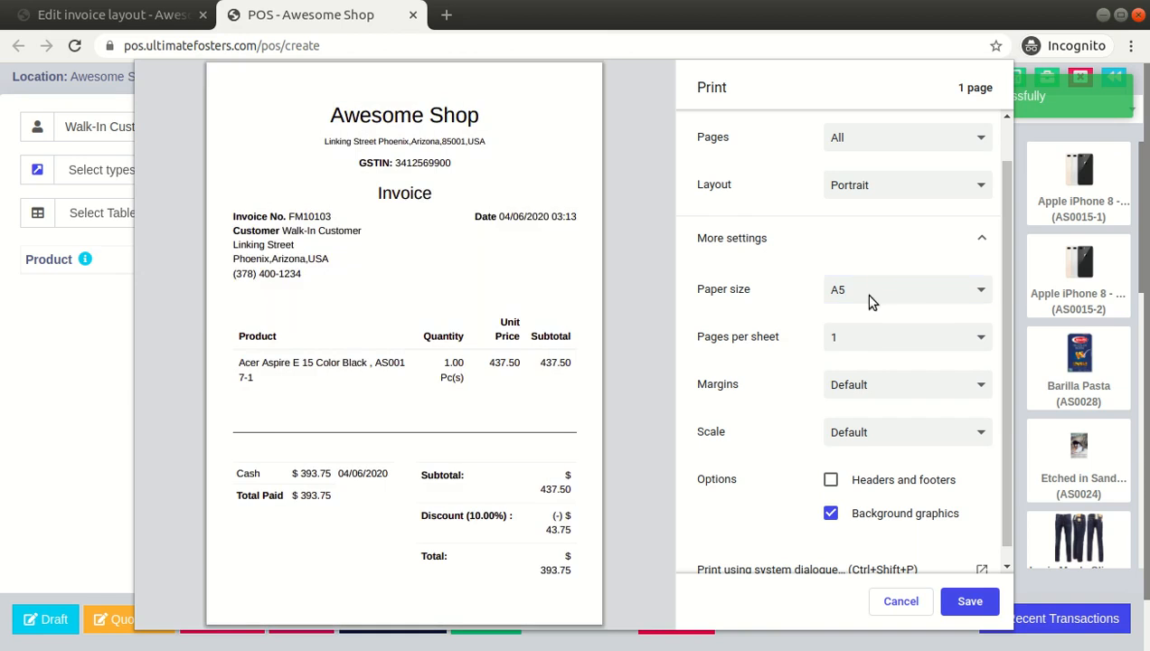
{"action": "key", "text": "l"}
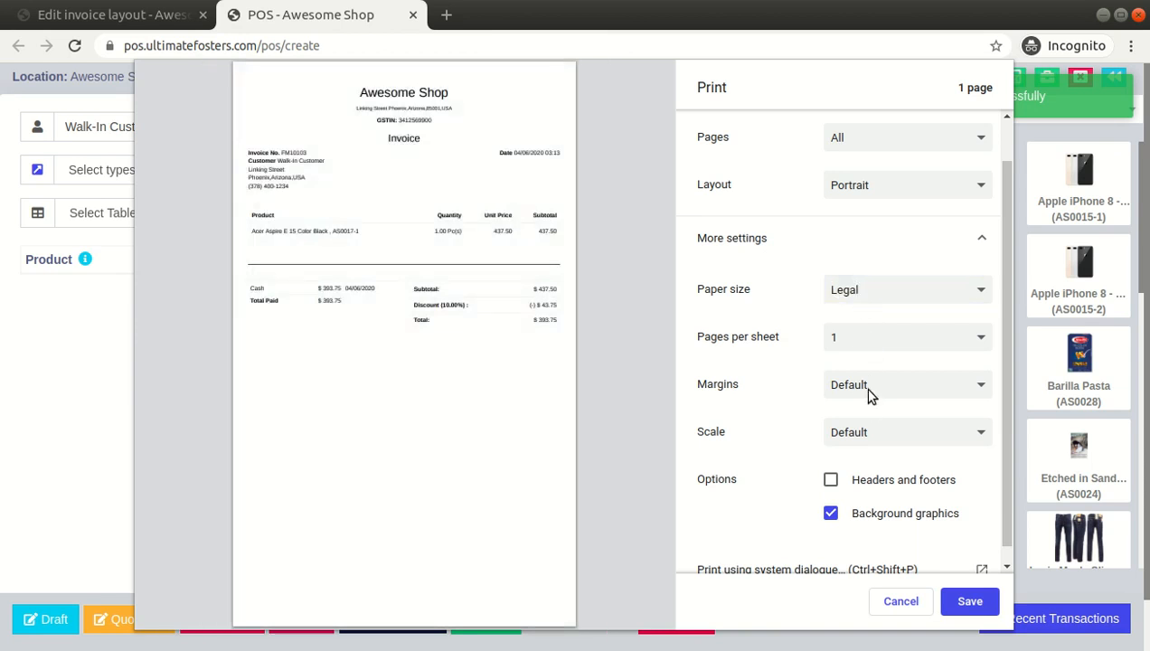
{"action": "key", "text": "l"}
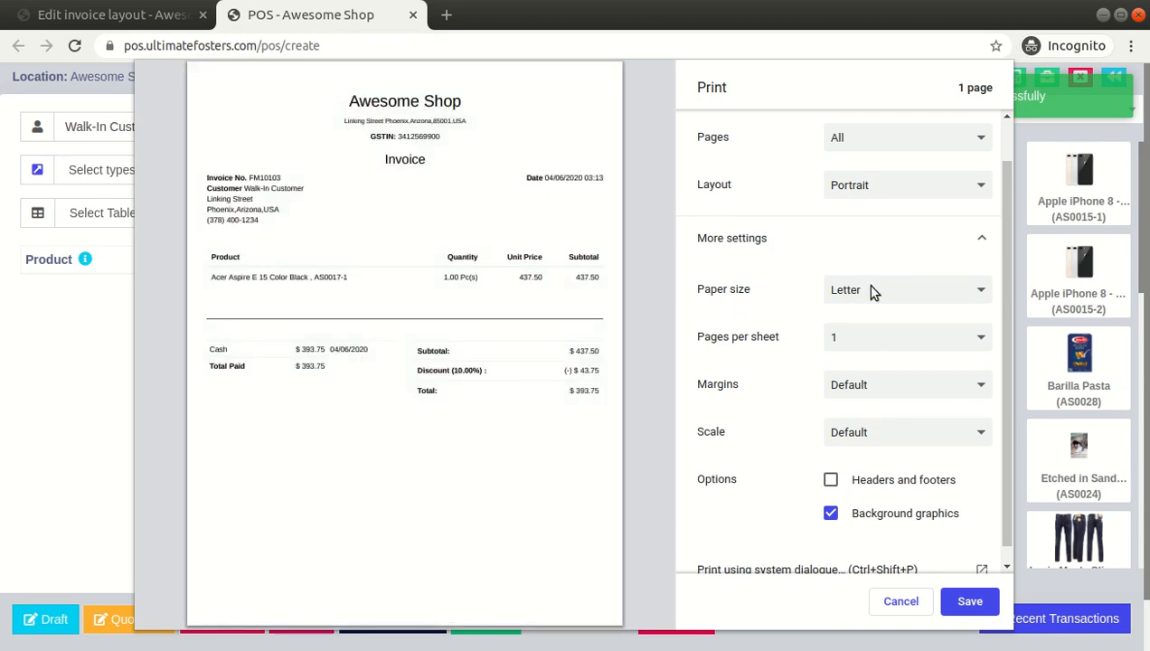
{"action": "key", "text": "a"}
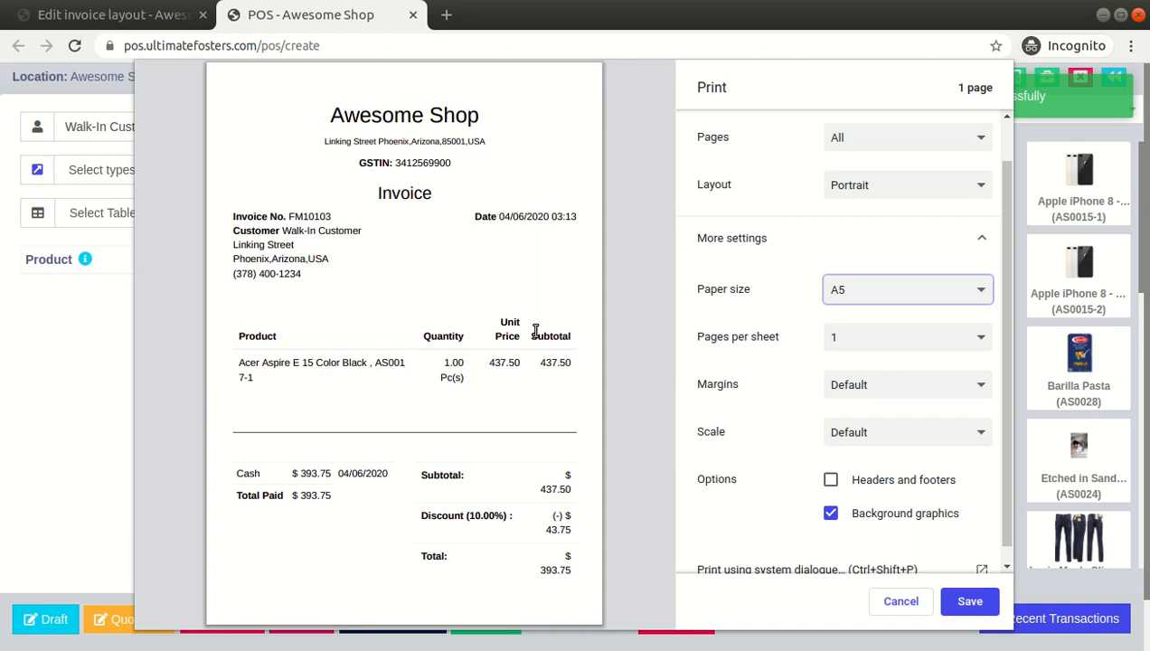
{"action": "left_click", "coordinate": [854, 286]}
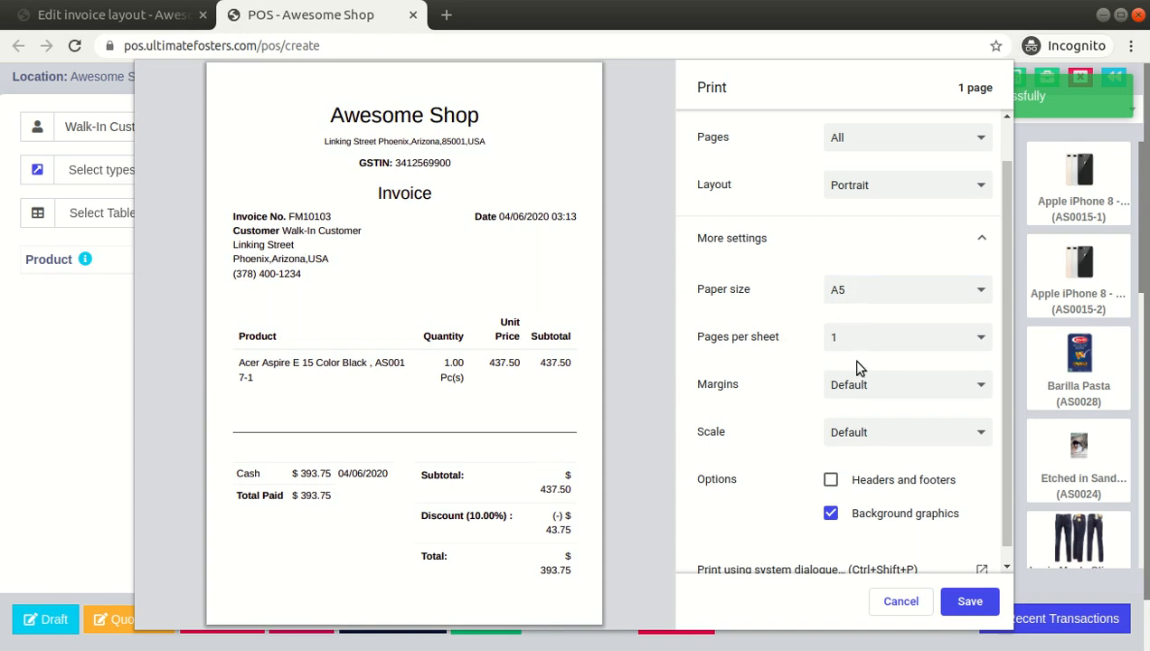
{"action": "key", "text": "a"}
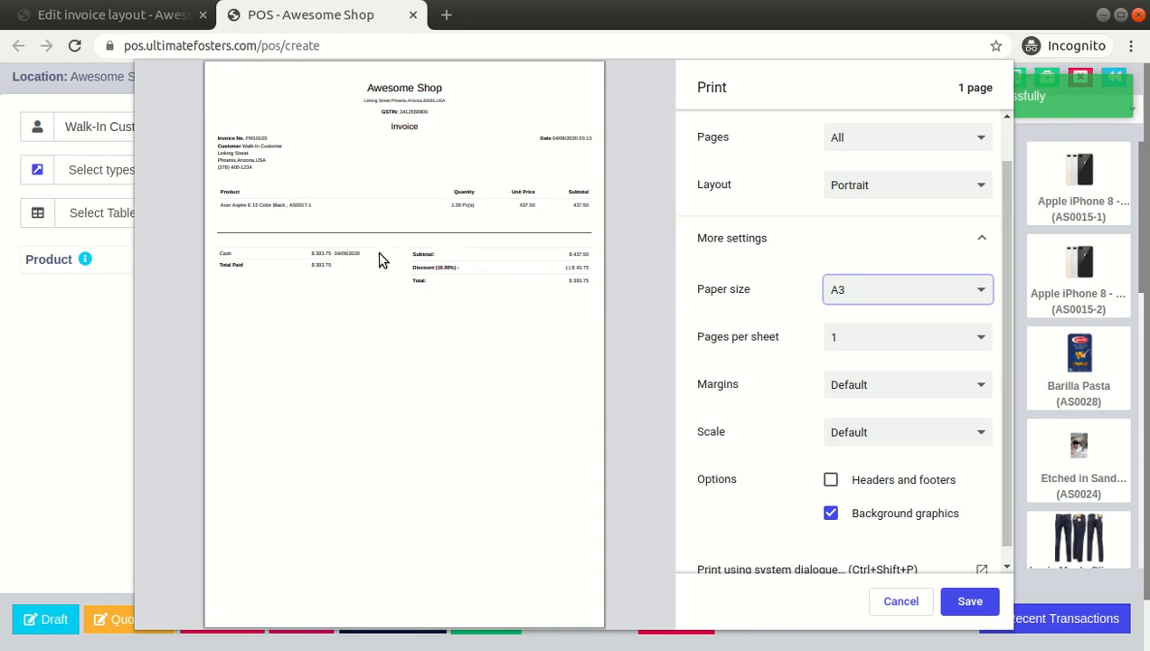
Switch the invoice print preview's paper size to Legal and then back to A5
{"action": "left_click", "coordinate": [866, 306]}
{"action": "left_click", "coordinate": [871, 398]}
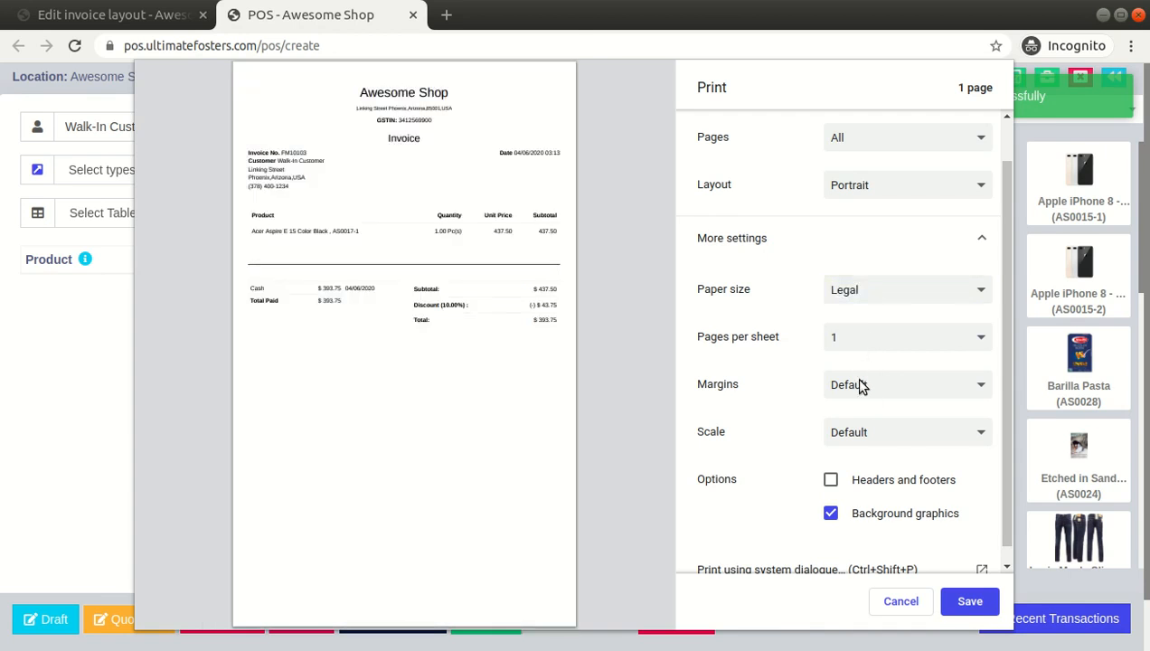
{"action": "left_click", "coordinate": [862, 386]}
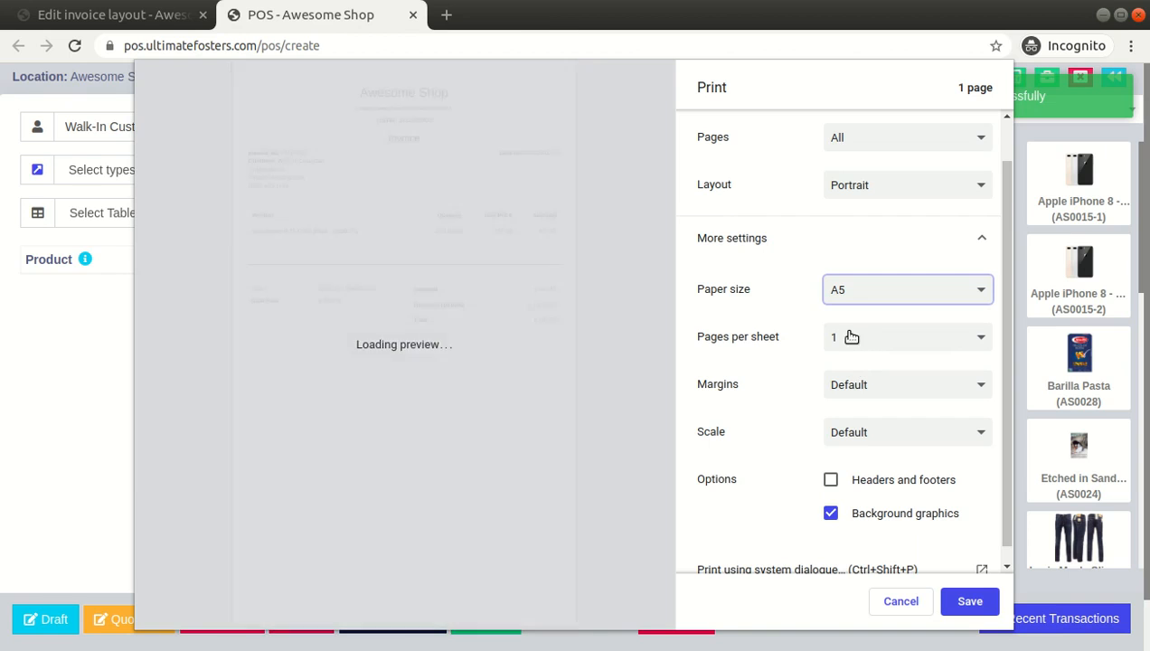
{"action": "scroll", "coordinate": [765, 405], "scroll_direction": "down", "scroll_amount": 1}
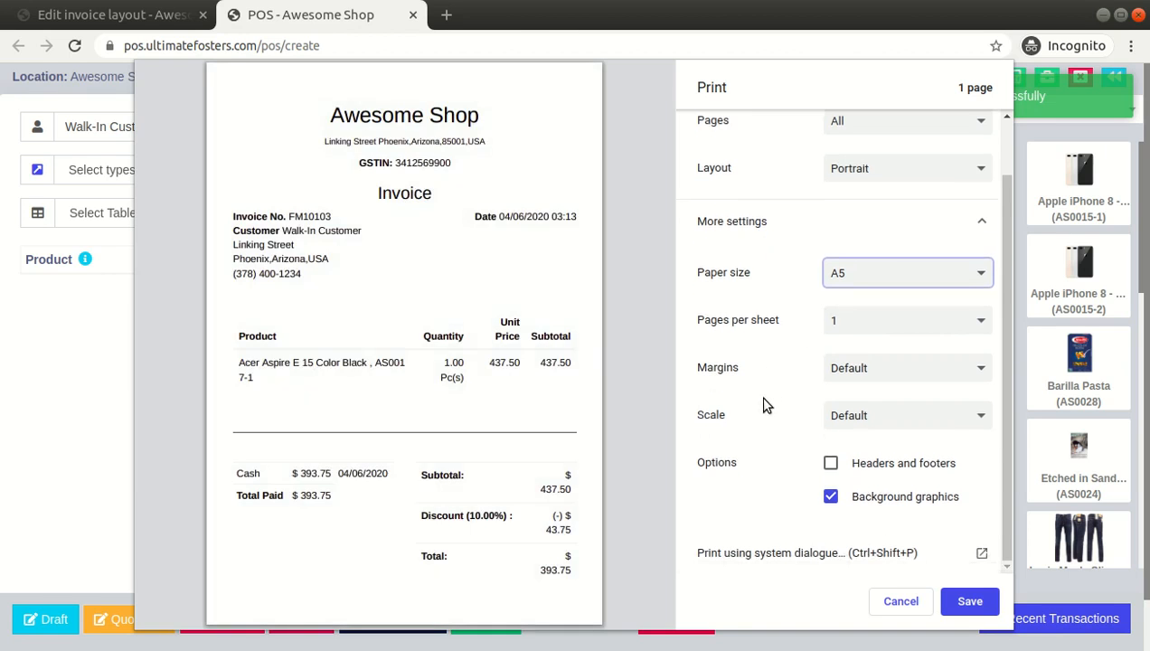
{"action": "scroll", "coordinate": [788, 350], "scroll_direction": "up", "scroll_amount": 1}
{"action": "scroll", "coordinate": [791, 416], "scroll_direction": "down", "scroll_amount": 1}
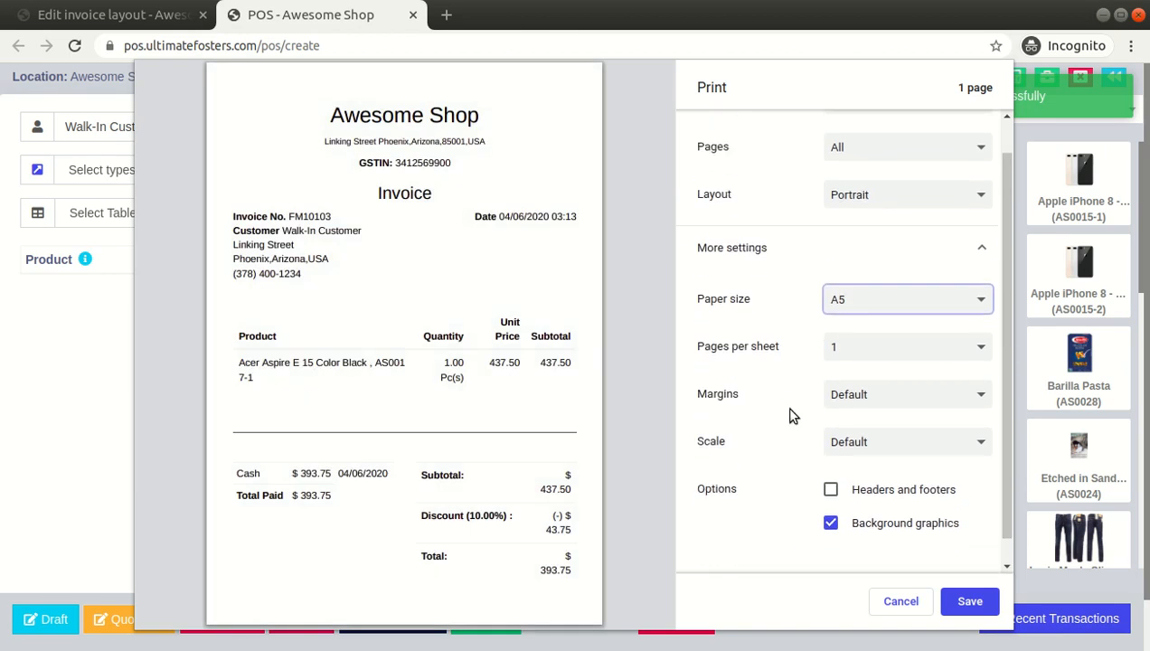
Set a customised print scale of 80 for the invoice
{"action": "left_click", "coordinate": [860, 417]}
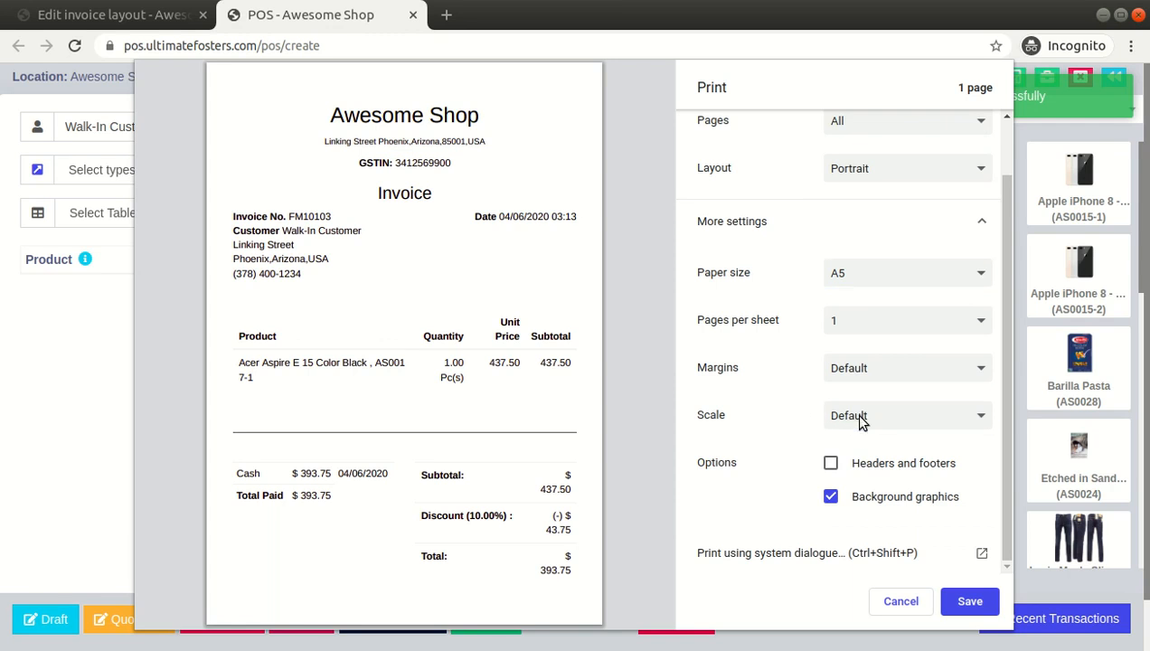
{"action": "left_click", "coordinate": [865, 452]}
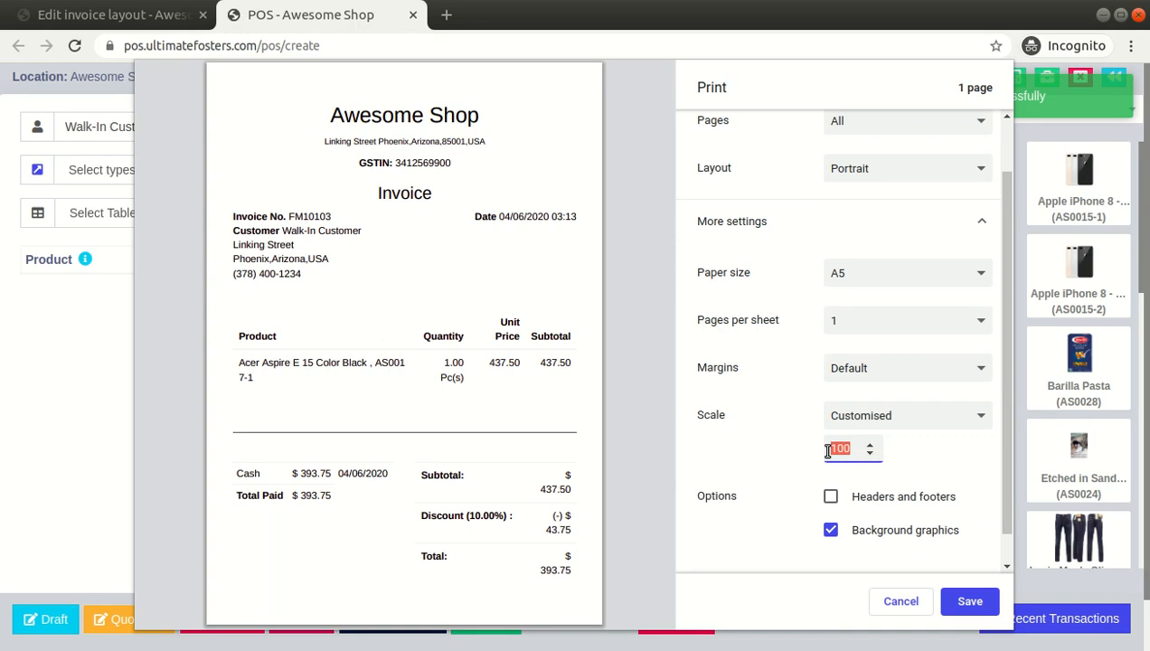
{"action": "type", "text": "80"}
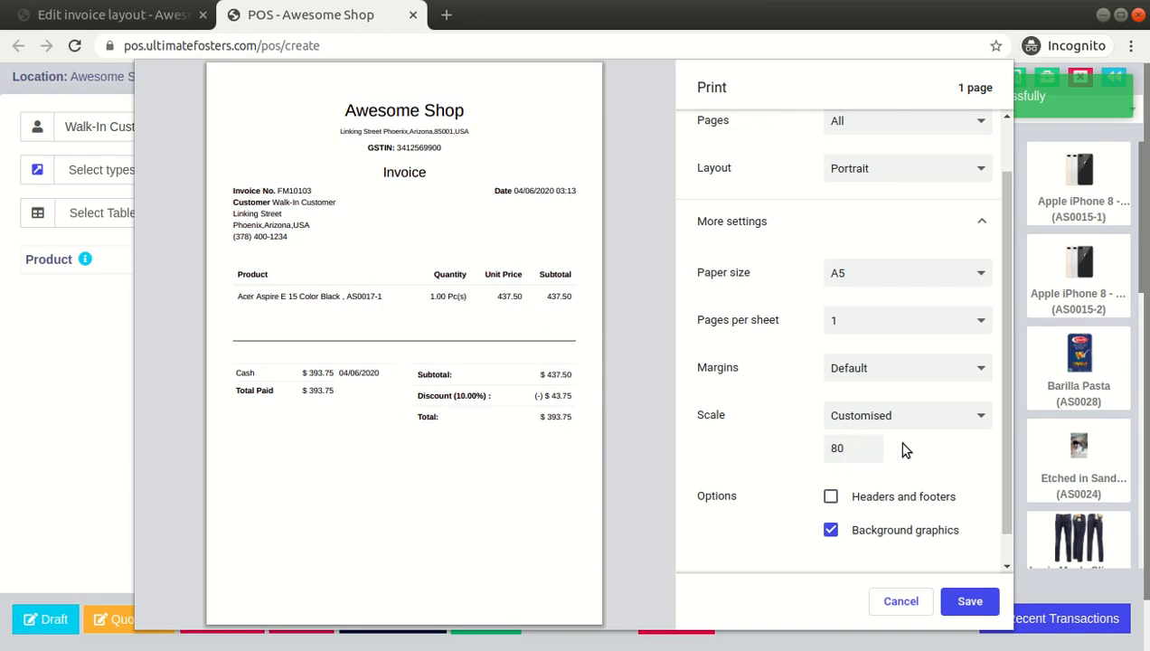
{"action": "left_click", "coordinate": [853, 449]}
{"action": "type", "text": "50"}
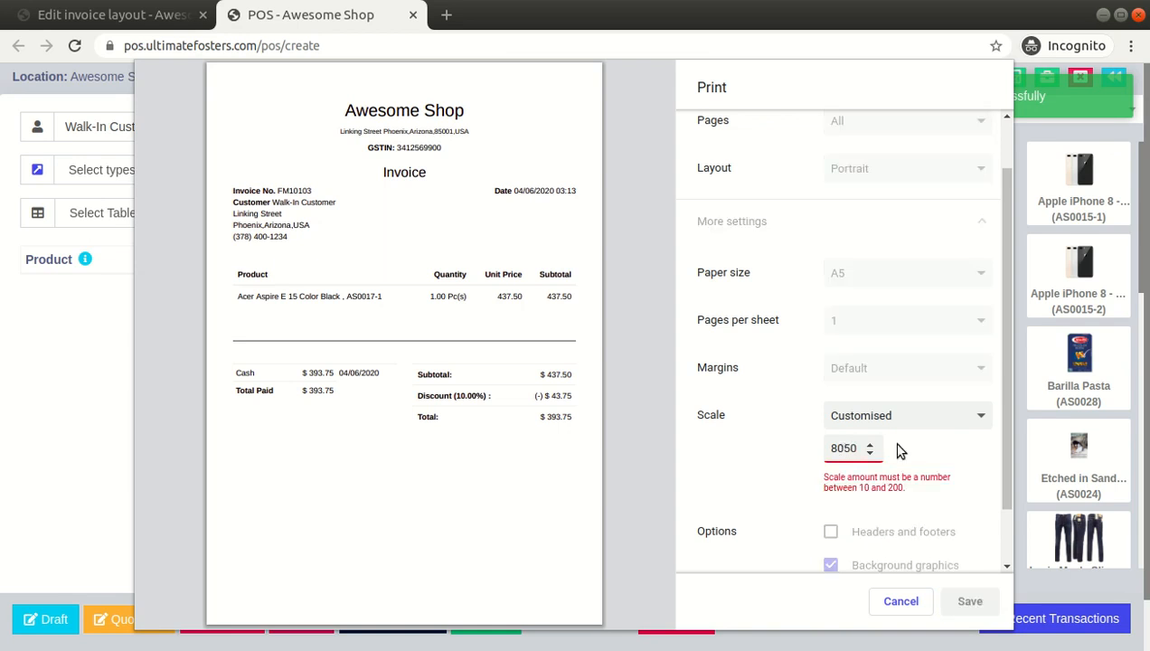
{"action": "double_click", "coordinate": [828, 454]}
{"action": "type", "text": "50"}
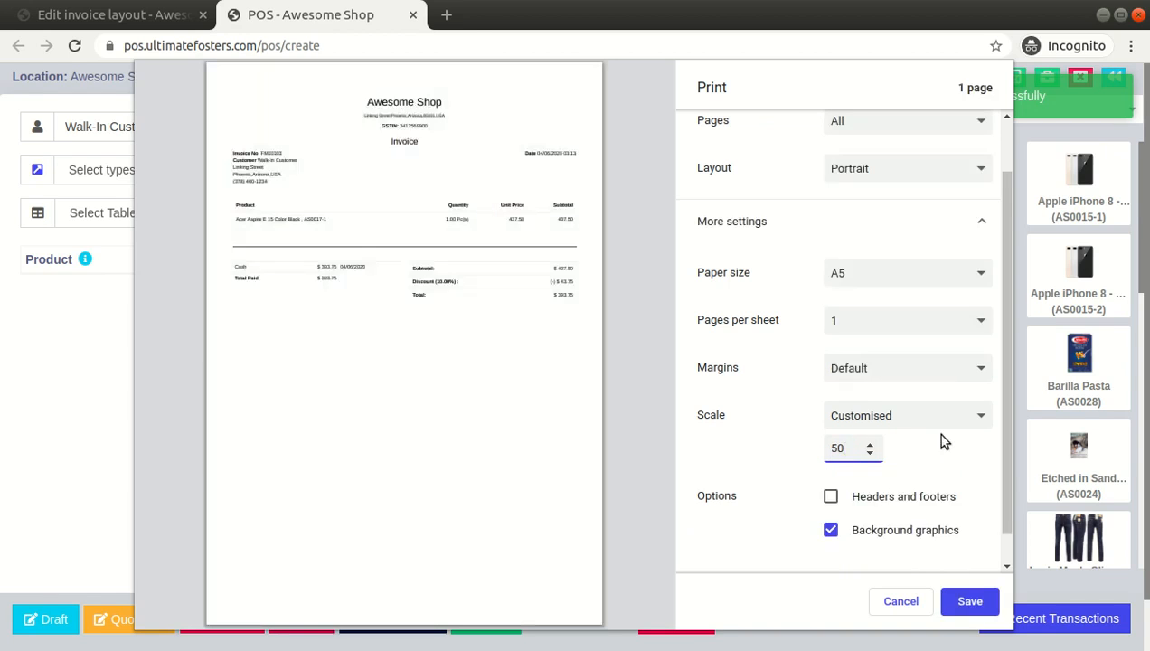
{"action": "left_click", "coordinate": [837, 447]}
{"action": "type", "text": "00"}
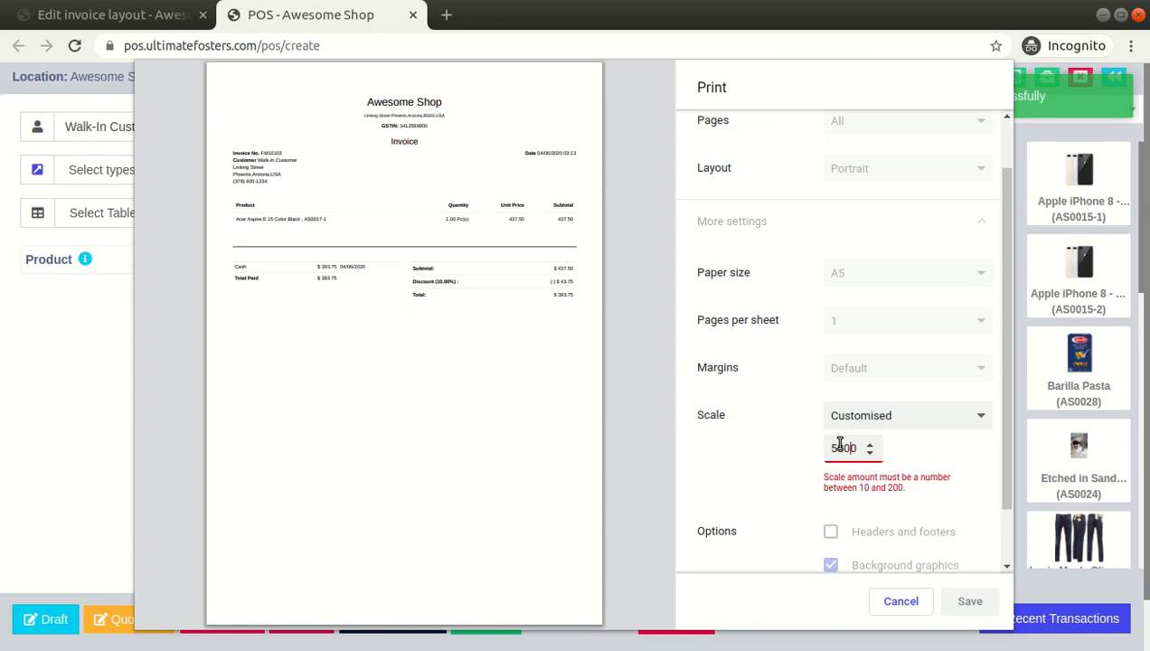
{"action": "double_click", "coordinate": [843, 450]}
{"action": "type", "text": "80"}
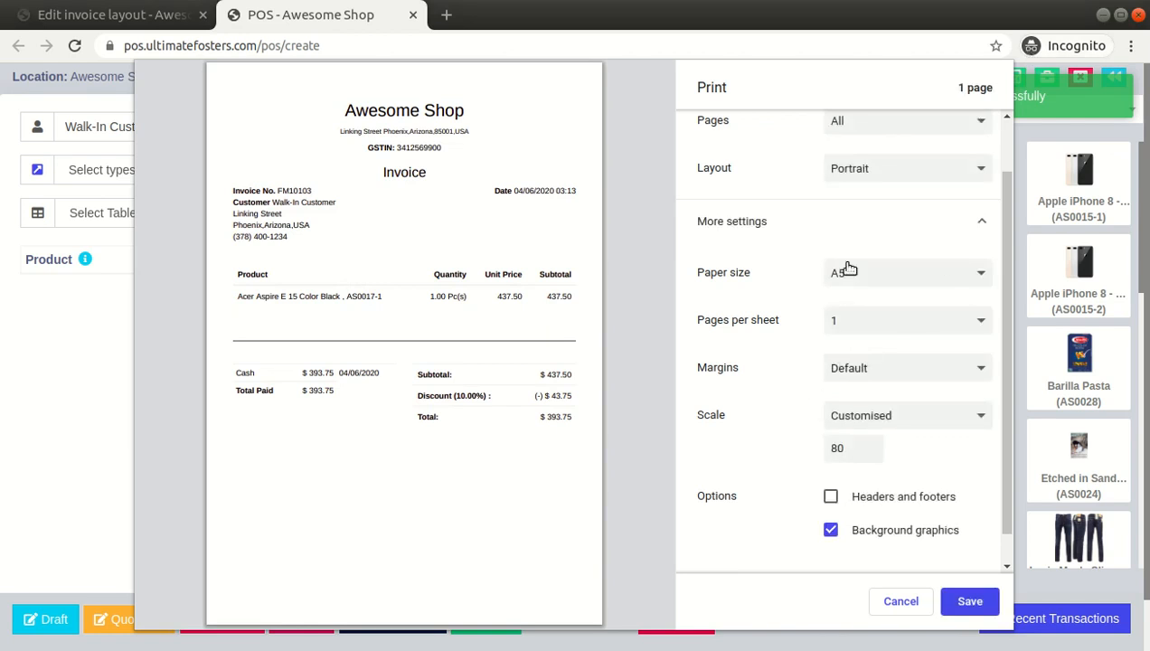
Enable headers and footers in the invoice print settings
{"action": "scroll", "coordinate": [904, 428], "scroll_direction": "down", "scroll_amount": 1}
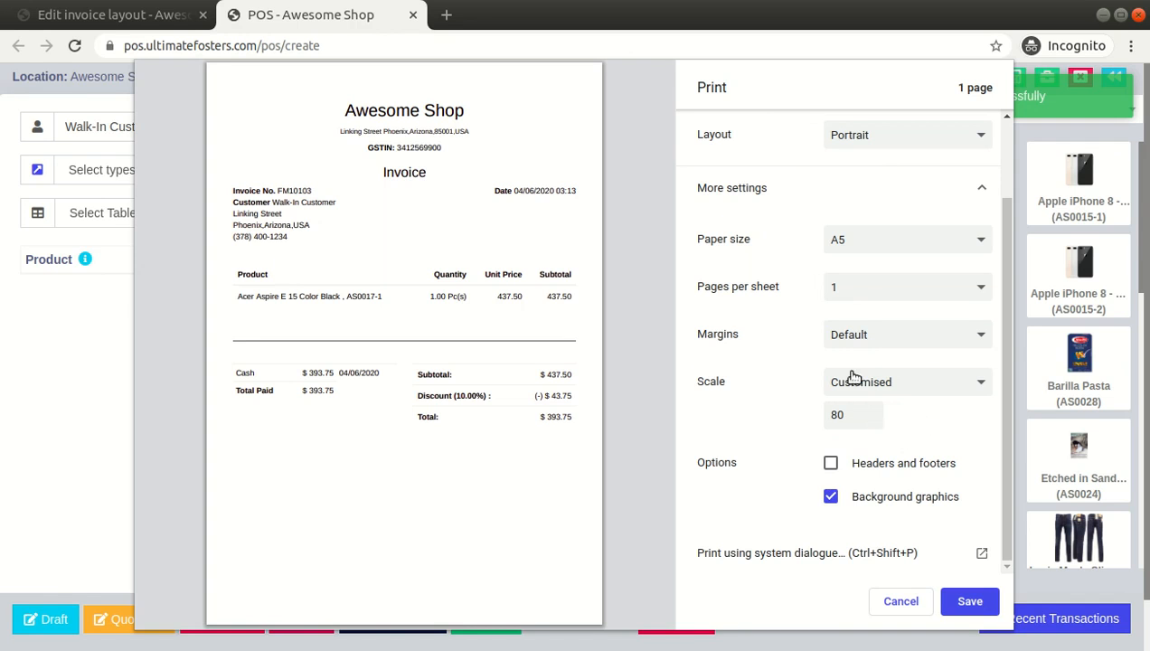
{"action": "double_click", "coordinate": [839, 418]}
{"action": "scroll", "coordinate": [888, 436], "scroll_direction": "up", "scroll_amount": 1}
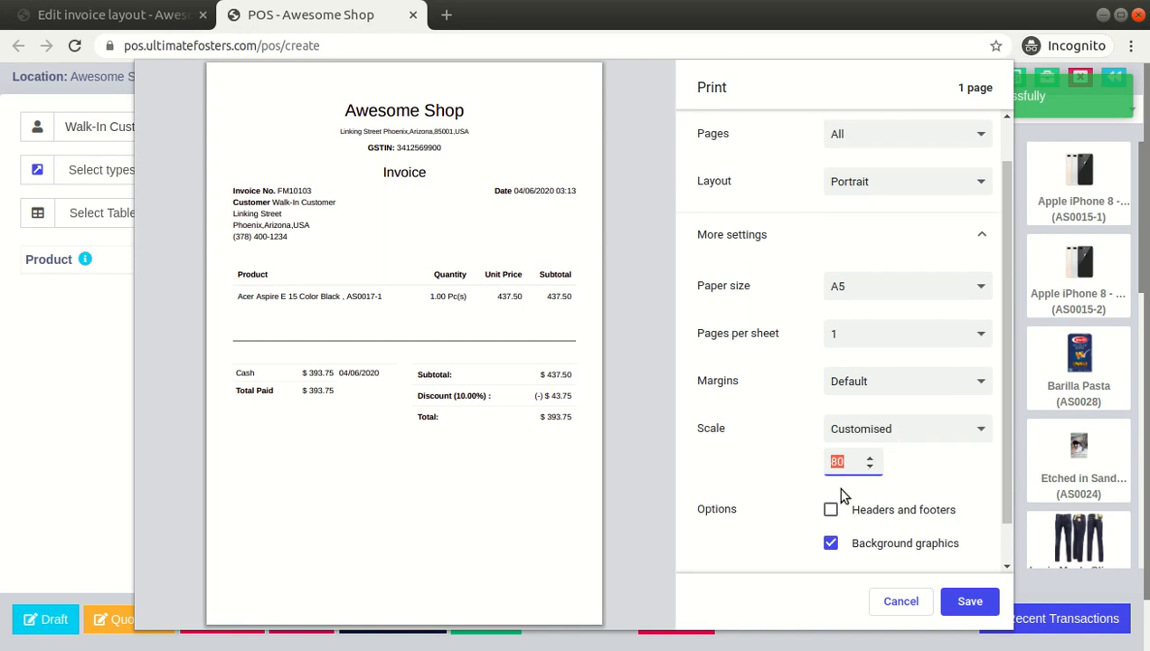
{"action": "scroll", "coordinate": [787, 470], "scroll_direction": "down", "scroll_amount": 1}
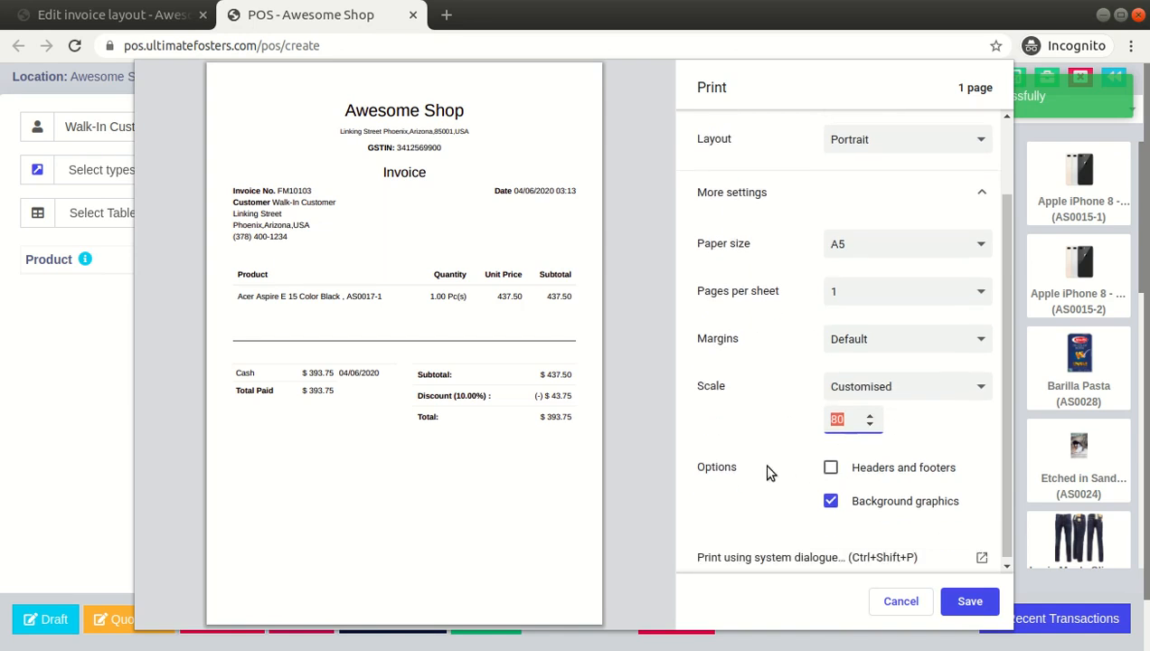
{"action": "left_click", "coordinate": [831, 463]}
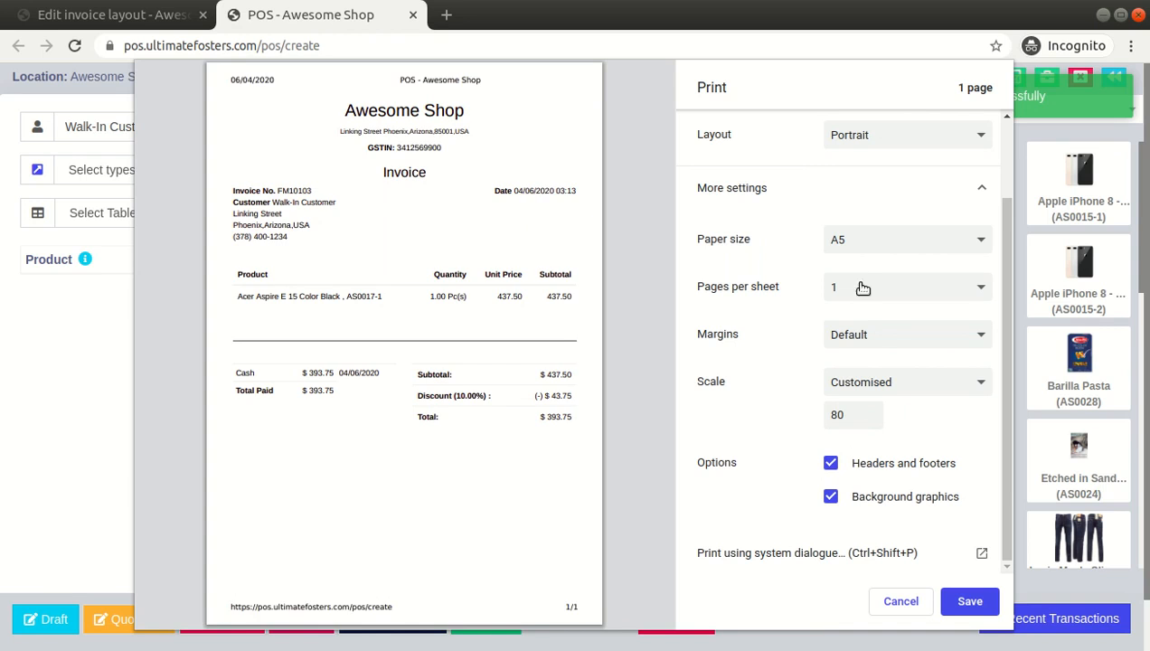
Switch the paper size to A4 and set the customised scale to 100
{"action": "key", "text": "Up"}
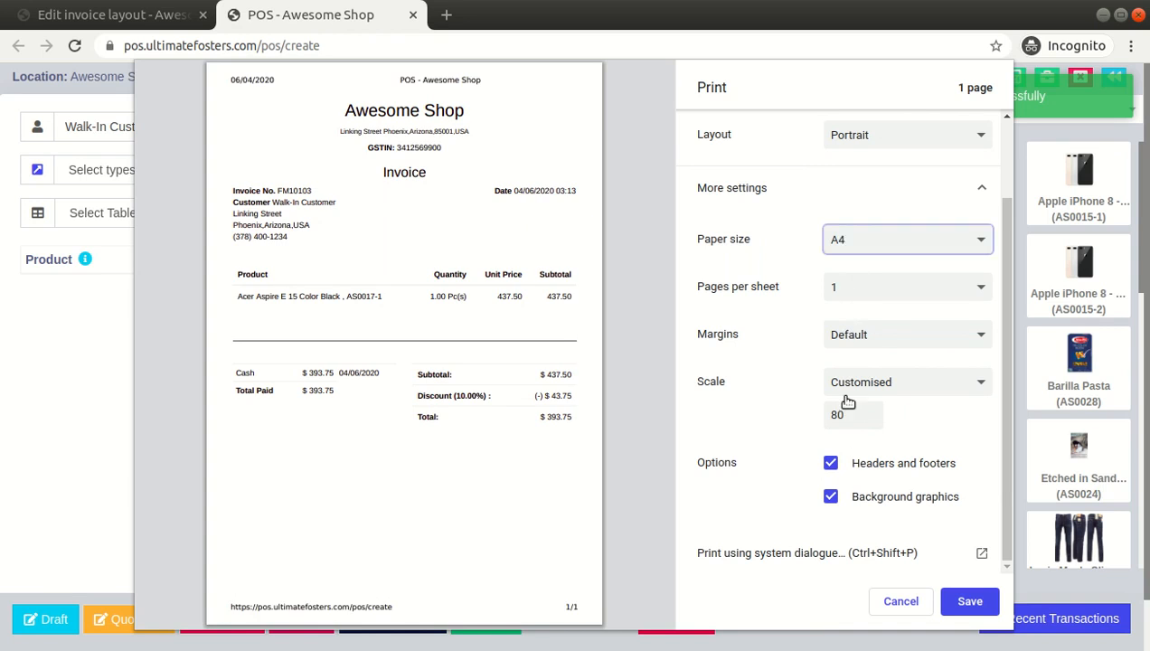
{"action": "double_click", "coordinate": [847, 415]}
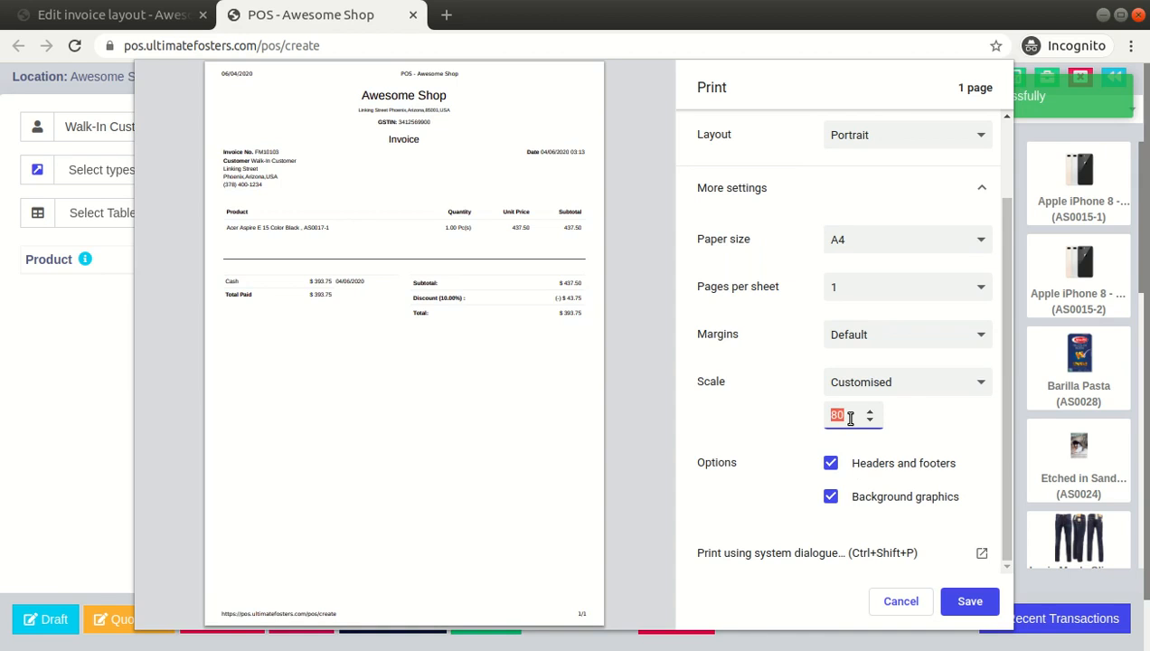
{"action": "type", "text": "%"}
{"action": "key", "text": "BackSpace"}
{"action": "key", "text": "BackSpace"}
{"action": "key", "text": "BackSpace"}
{"action": "type", "text": "100"}
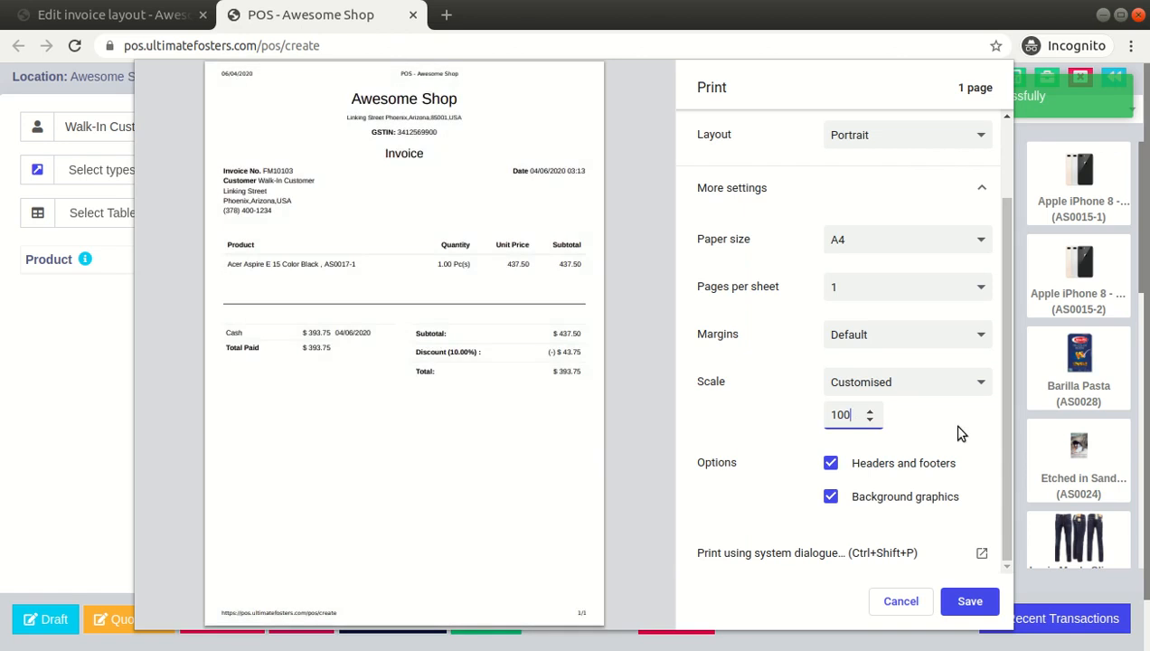
{"action": "left_click", "coordinate": [949, 424]}
Examine the header line in the preview and turn headers and footers off
{"action": "left_click", "coordinate": [832, 465]}
{"action": "left_click", "coordinate": [832, 464]}
{"action": "left_click_drag", "start_coordinate": [404, 74], "coordinate": [467, 75]}
{"action": "left_click", "coordinate": [220, 70]}
{"action": "left_click", "coordinate": [832, 469]}
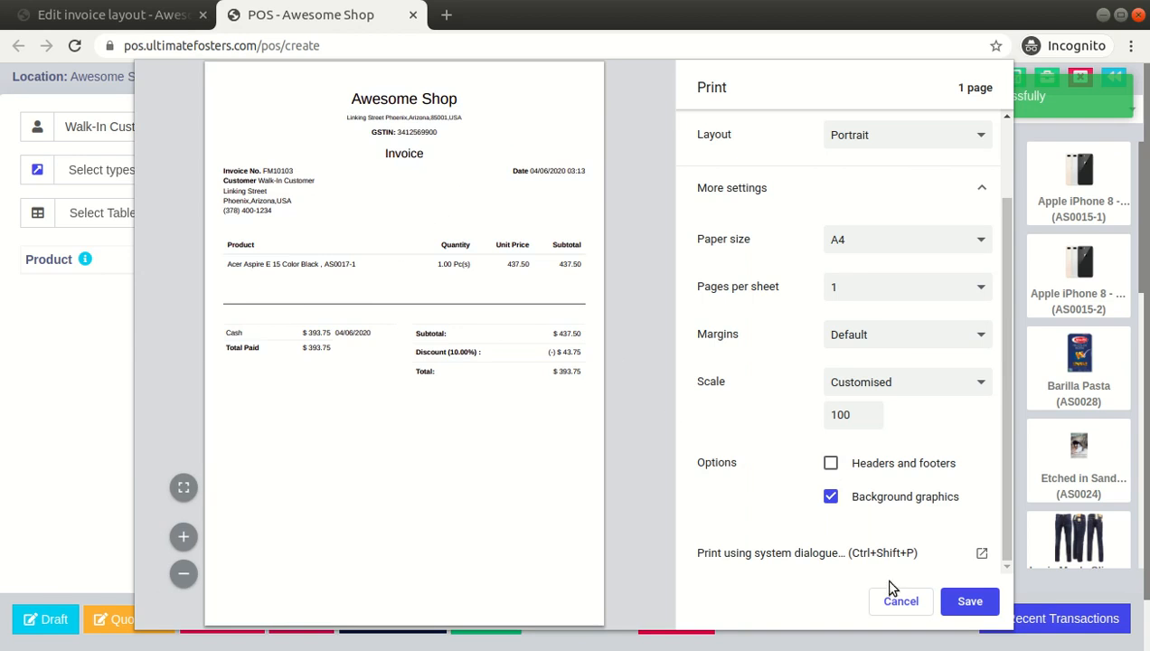
Turn off background graphics and reopen the more settings section of the print dialog
{"action": "left_click", "coordinate": [831, 503]}
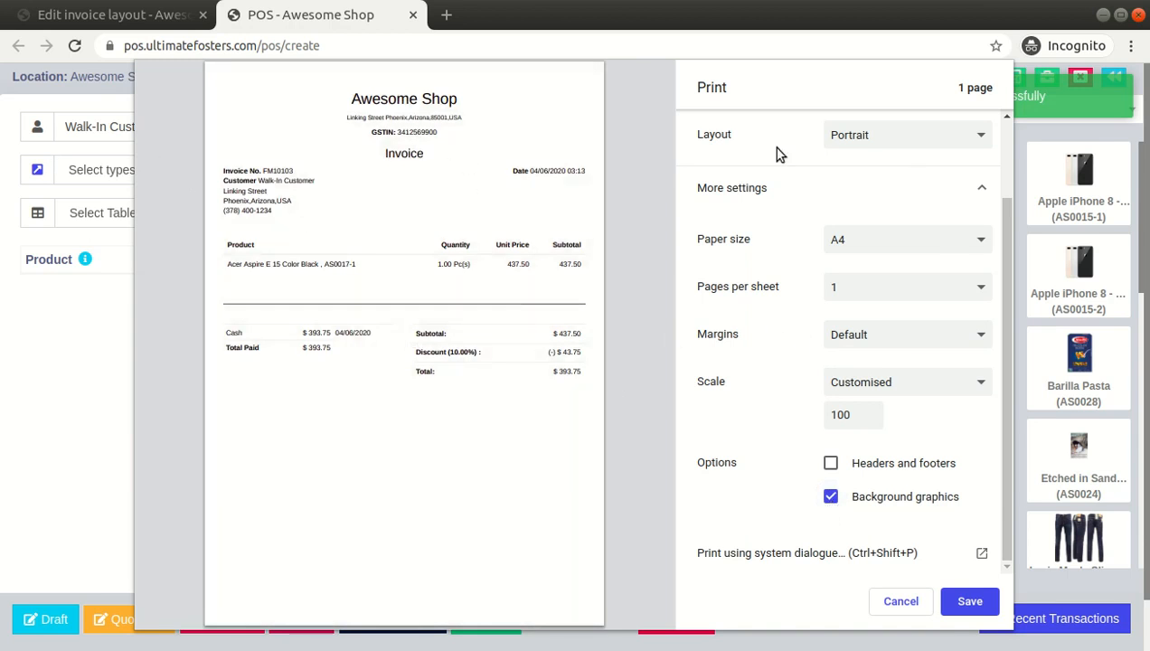
{"action": "scroll", "coordinate": [823, 253], "scroll_direction": "up", "scroll_amount": 2}
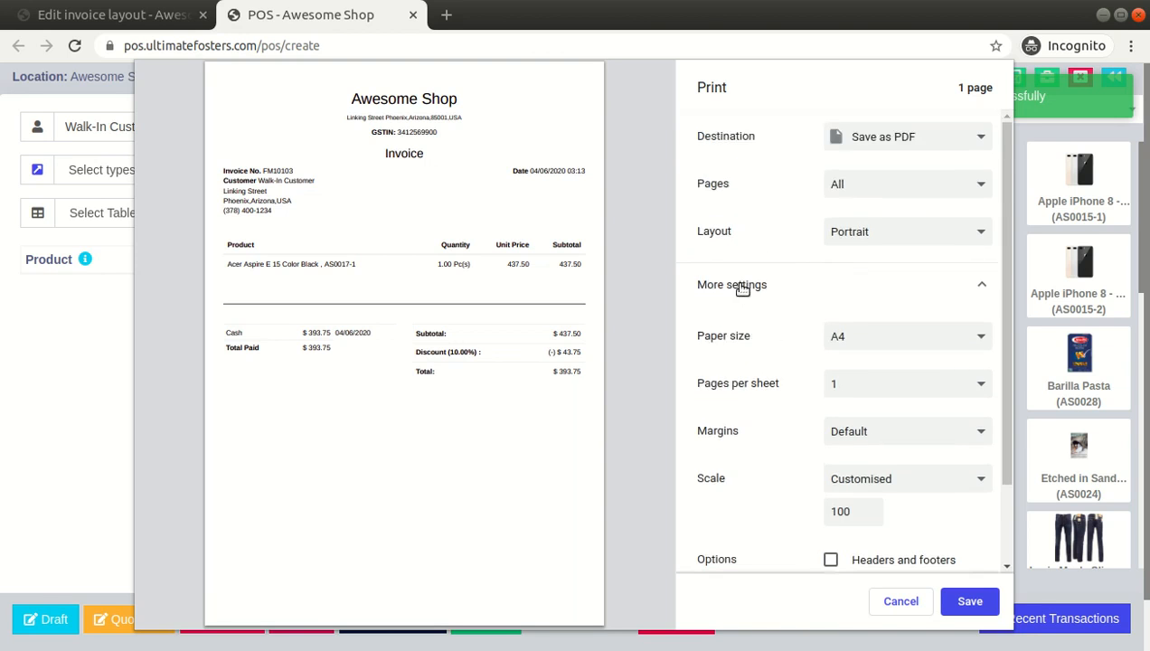
{"action": "left_click", "coordinate": [742, 289]}
{"action": "left_click", "coordinate": [730, 283]}
Change the paper size to A3 and cancel the print dialog
{"action": "left_click", "coordinate": [868, 404]}
{"action": "left_click", "coordinate": [879, 341]}
{"action": "left_click", "coordinate": [879, 341]}
{"action": "left_click", "coordinate": [879, 341]}
{"action": "left_click", "coordinate": [879, 341]}
{"action": "double_click", "coordinate": [848, 512]}
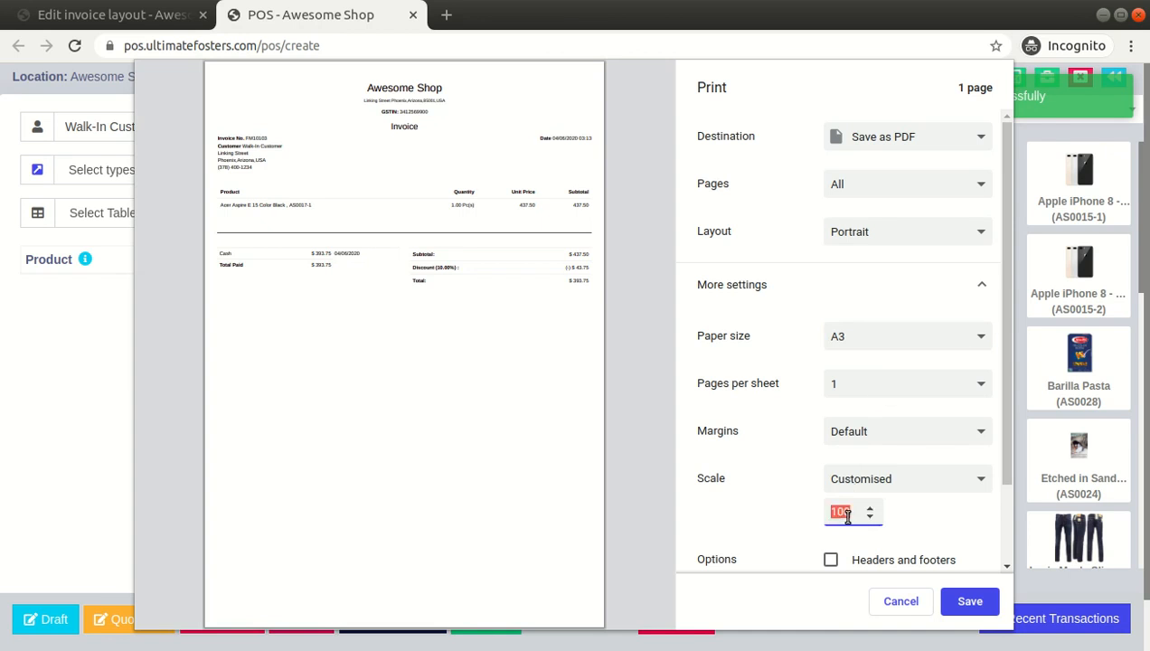
{"action": "left_click", "coordinate": [902, 602]}
Change the Default invoice layout's design to Elegant (For normal printer) and save the layout
{"action": "left_click", "coordinate": [77, 18]}
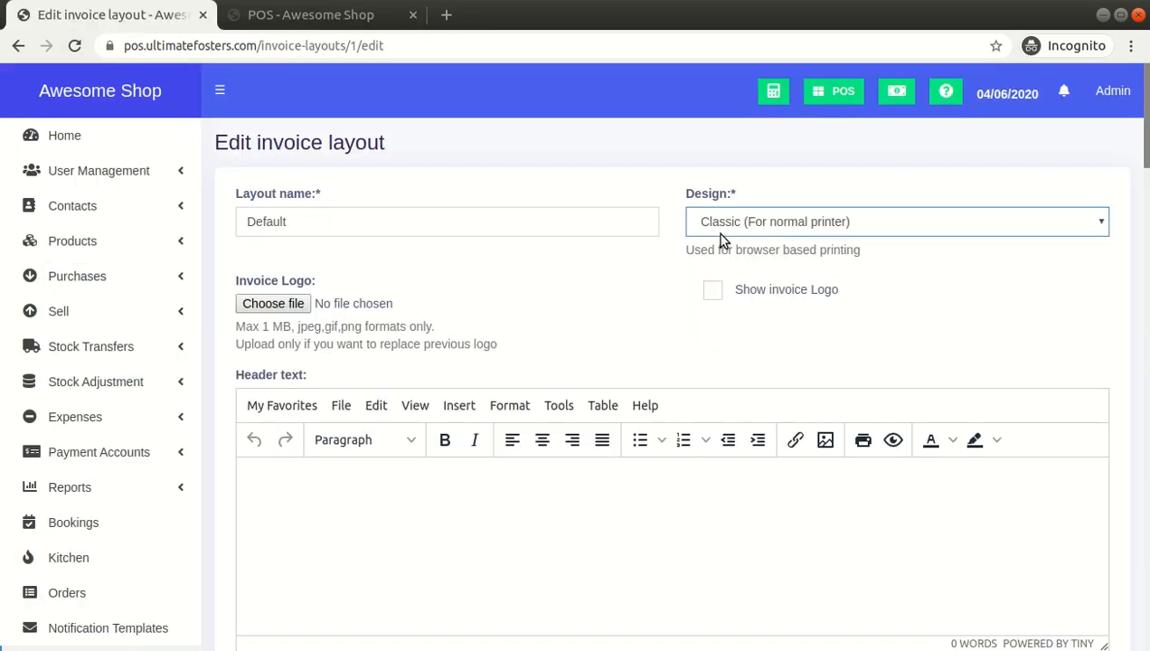
{"action": "key", "text": "Down"}
{"action": "scroll", "coordinate": [919, 216], "scroll_direction": "down", "scroll_amount": 20}
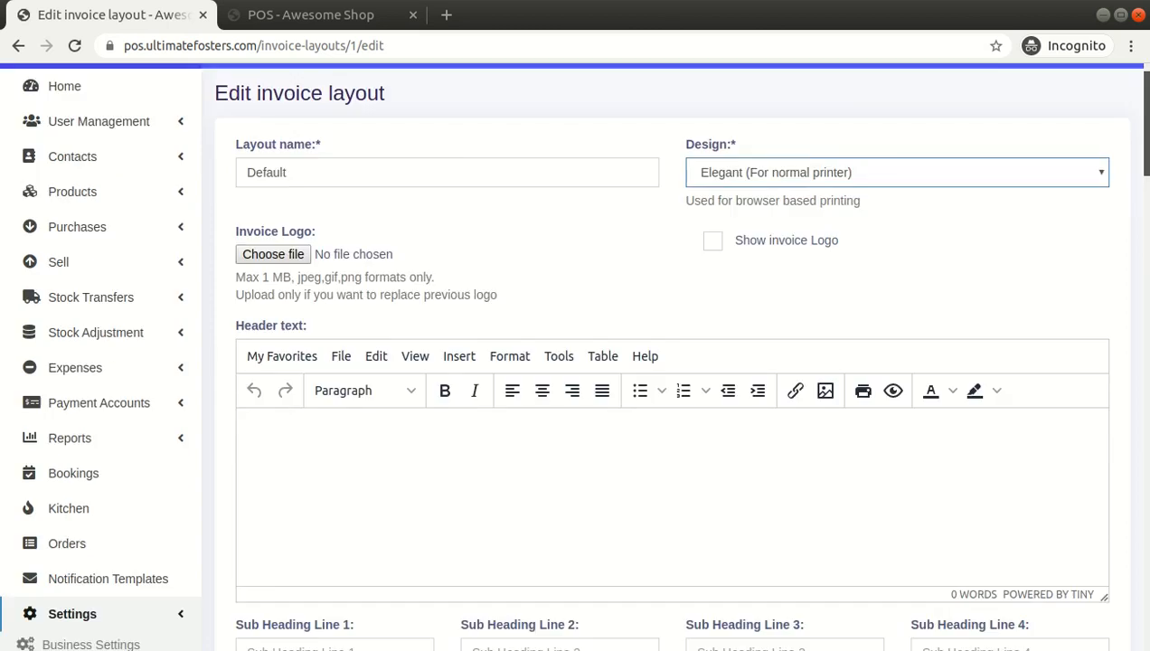
{"action": "left_click", "coordinate": [1089, 593]}
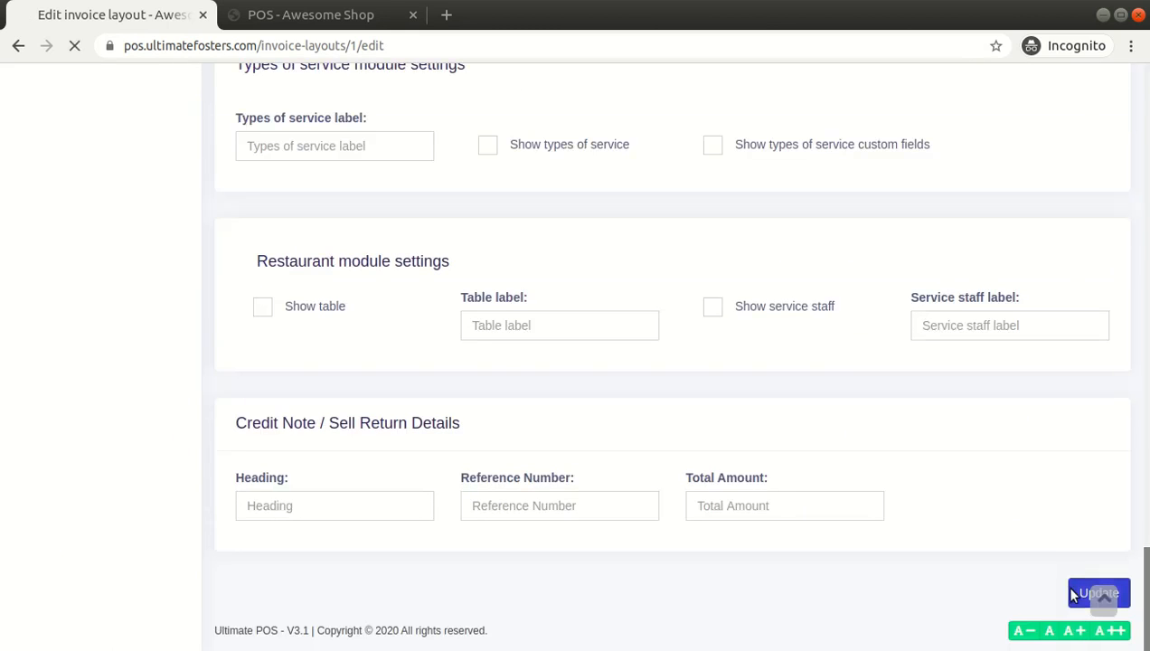
Add the Acer Aspire E 15 White to the POS cart and complete a cash sale
{"action": "left_click", "coordinate": [307, 20]}
{"action": "left_click", "coordinate": [823, 176]}
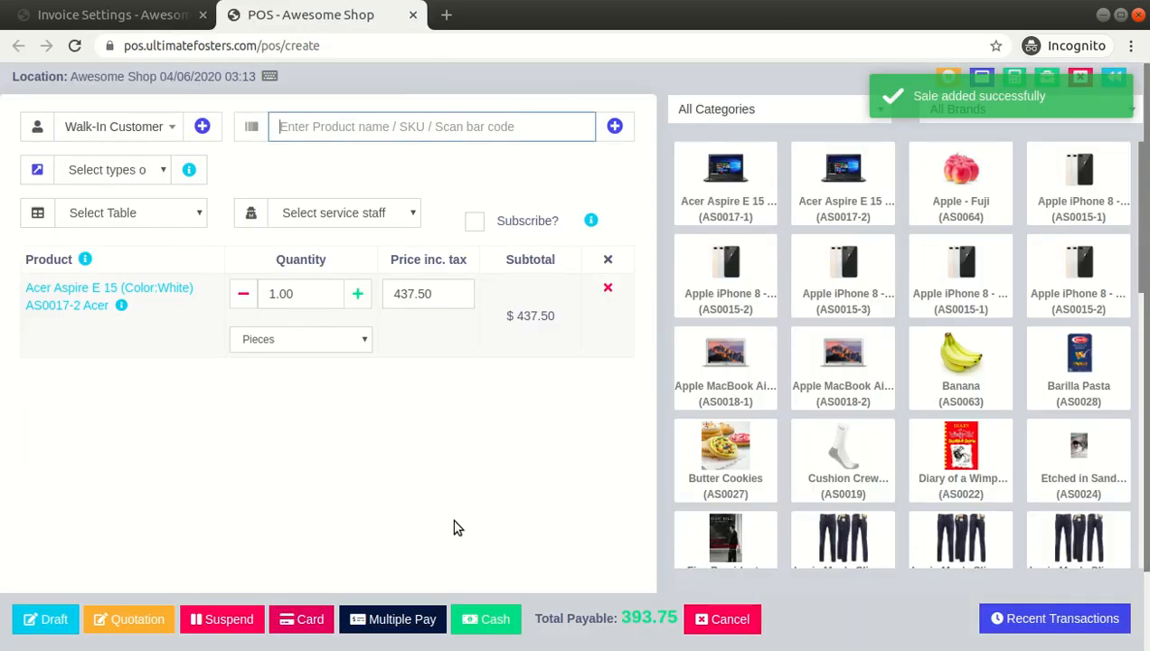
{"action": "left_click", "coordinate": [479, 618]}
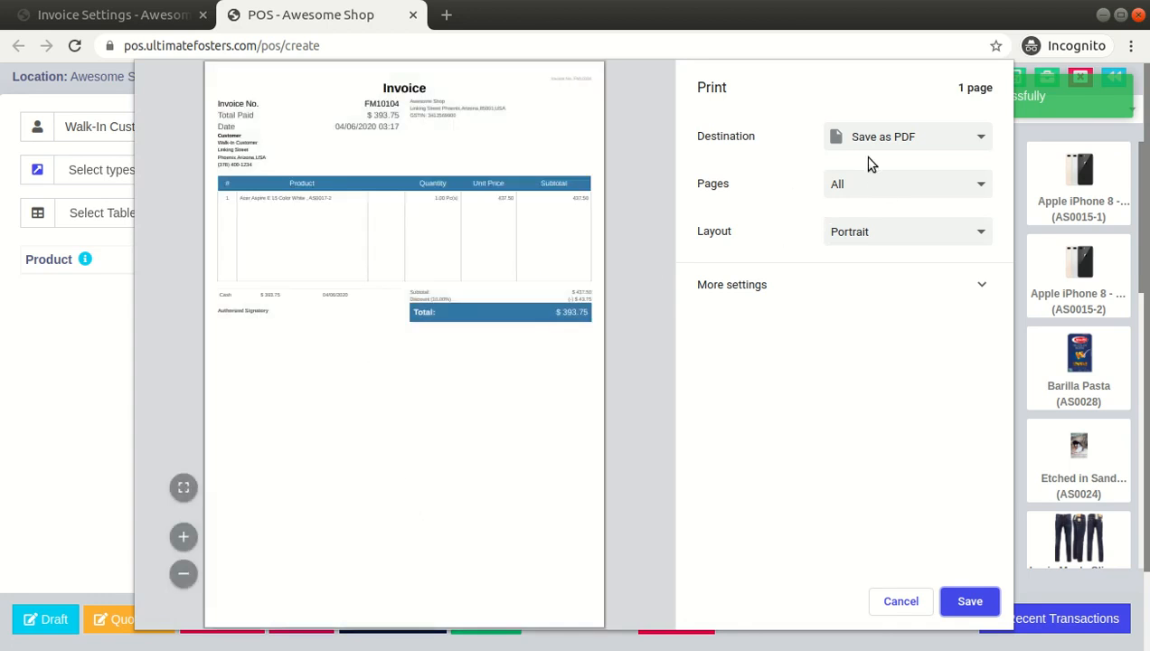
Preview the Elegant invoice printout with the paper size set to A4
{"action": "left_click", "coordinate": [732, 288]}
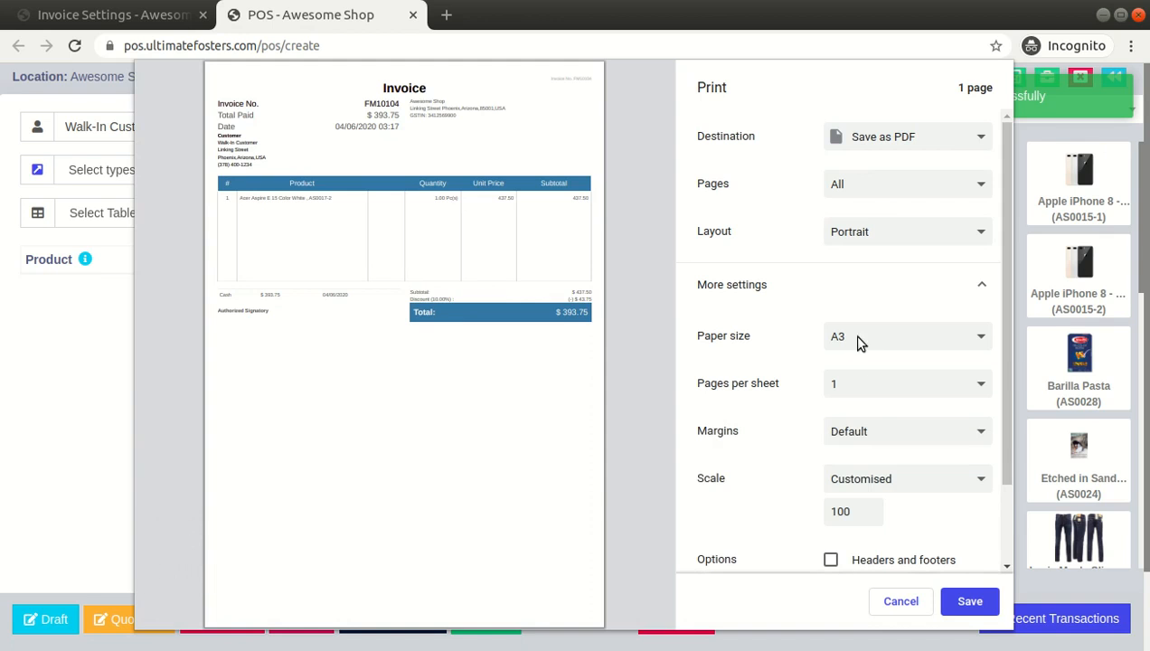
{"action": "left_click", "coordinate": [859, 416]}
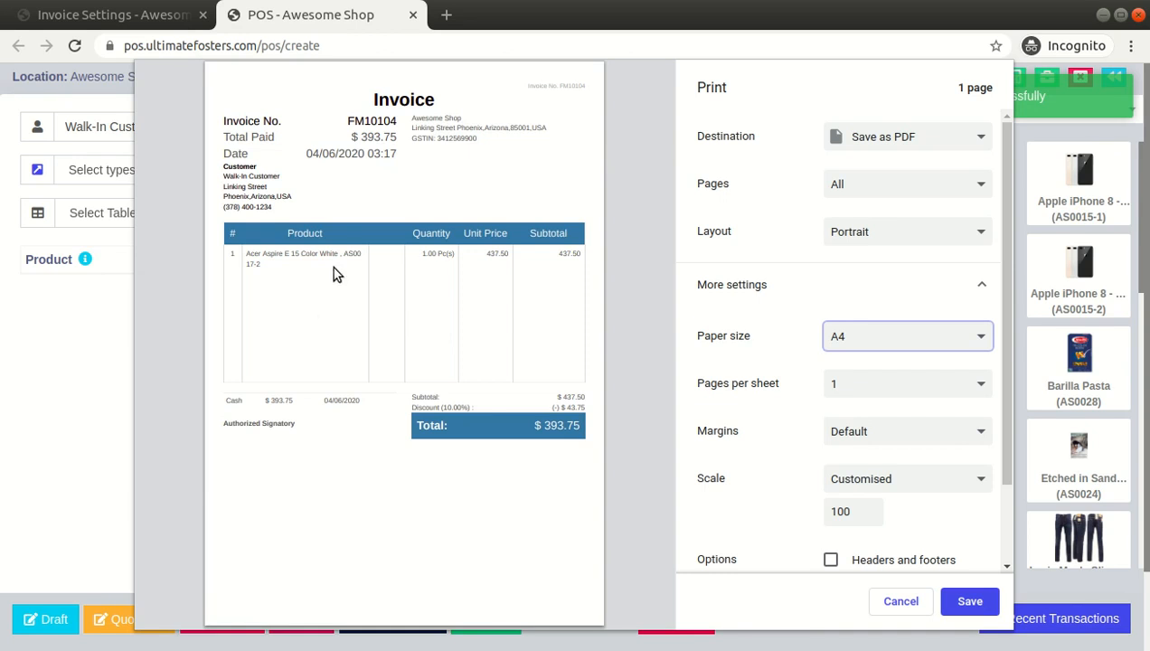
{"action": "left_click_drag", "start_coordinate": [372, 100], "coordinate": [447, 285]}
{"action": "left_click", "coordinate": [439, 396]}
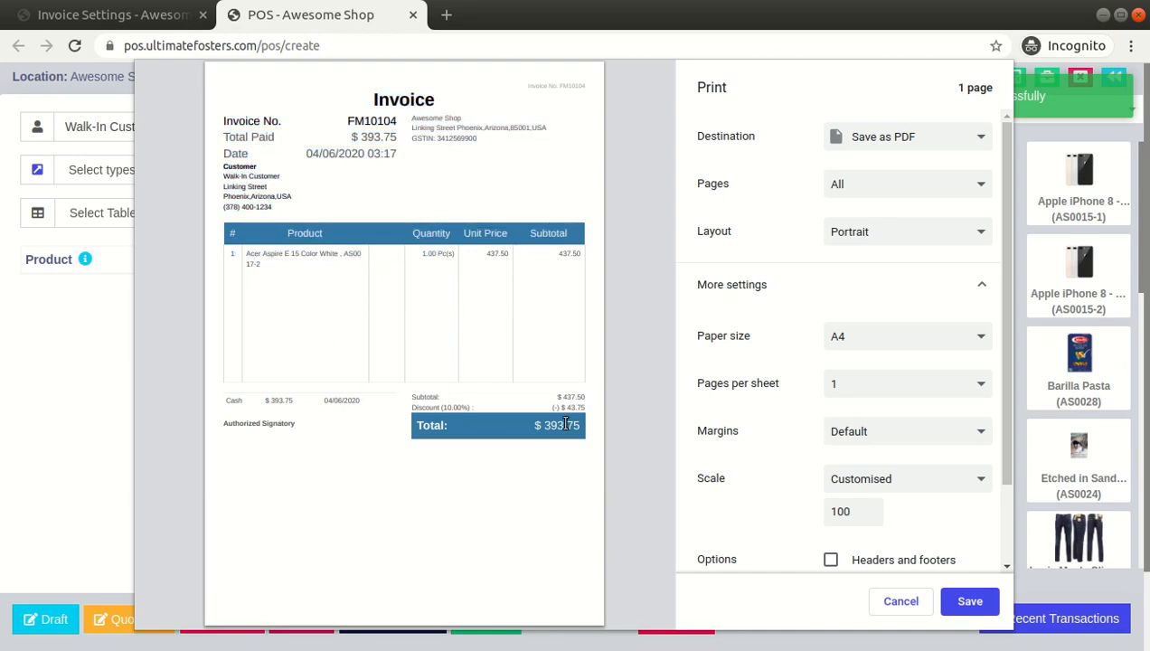
Review the invoice layouts list and the print dialog's layout and paper size options
{"action": "left_click", "coordinate": [150, 20]}
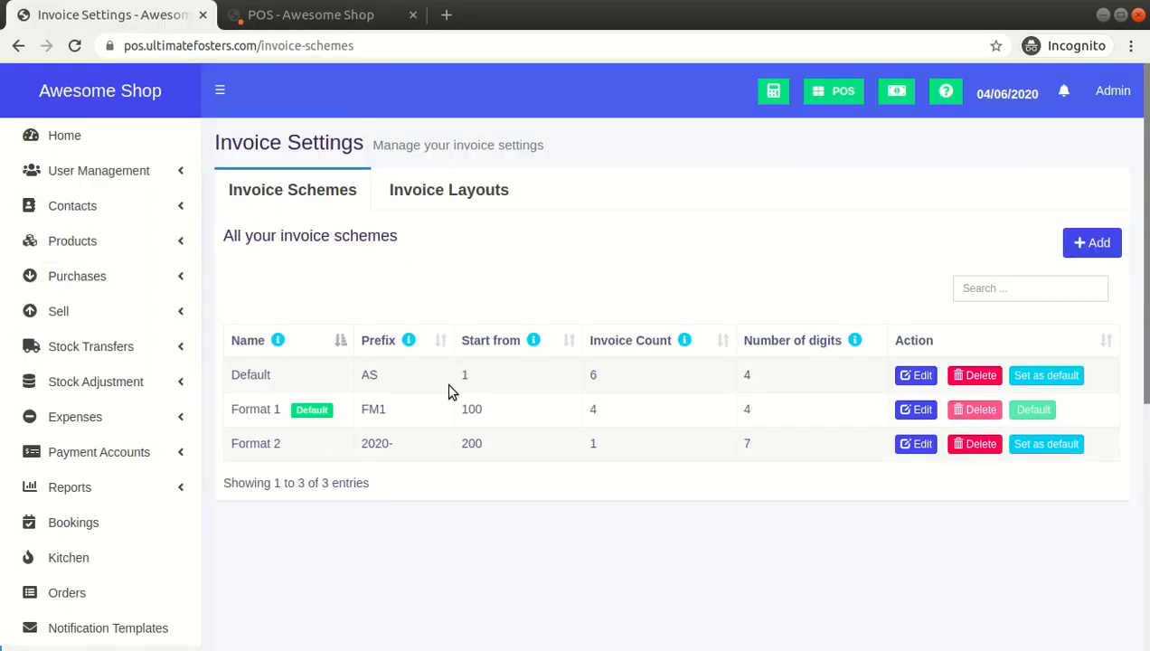
{"action": "left_click", "coordinate": [431, 194]}
{"action": "left_click", "coordinate": [316, 16]}
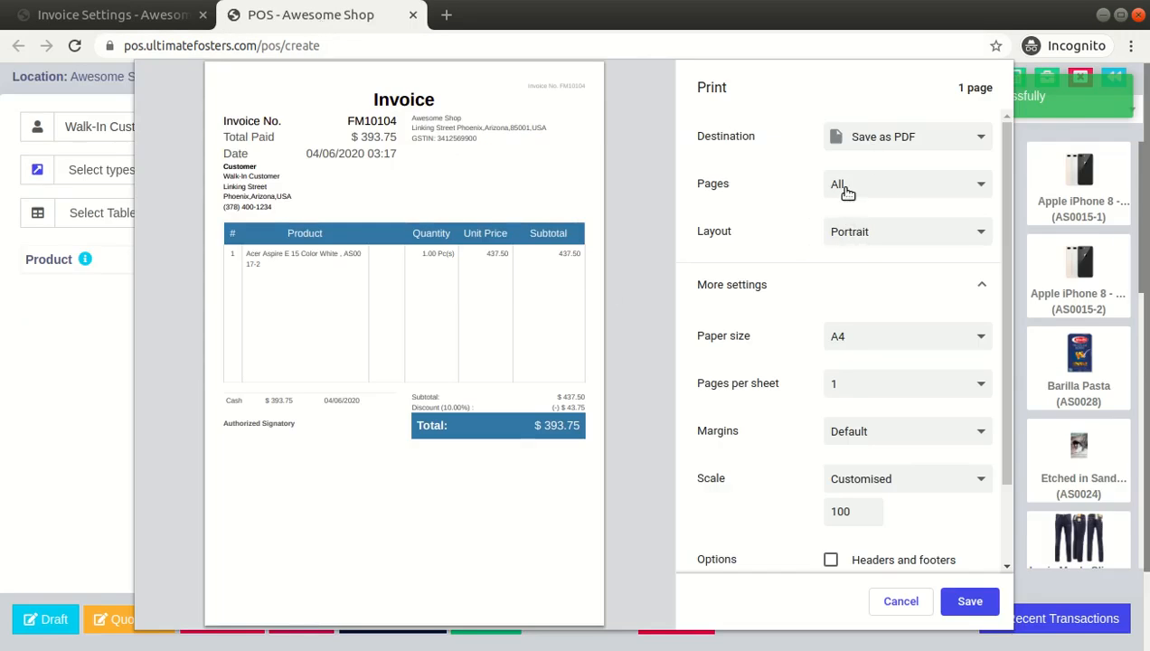
{"action": "left_click", "coordinate": [860, 236]}
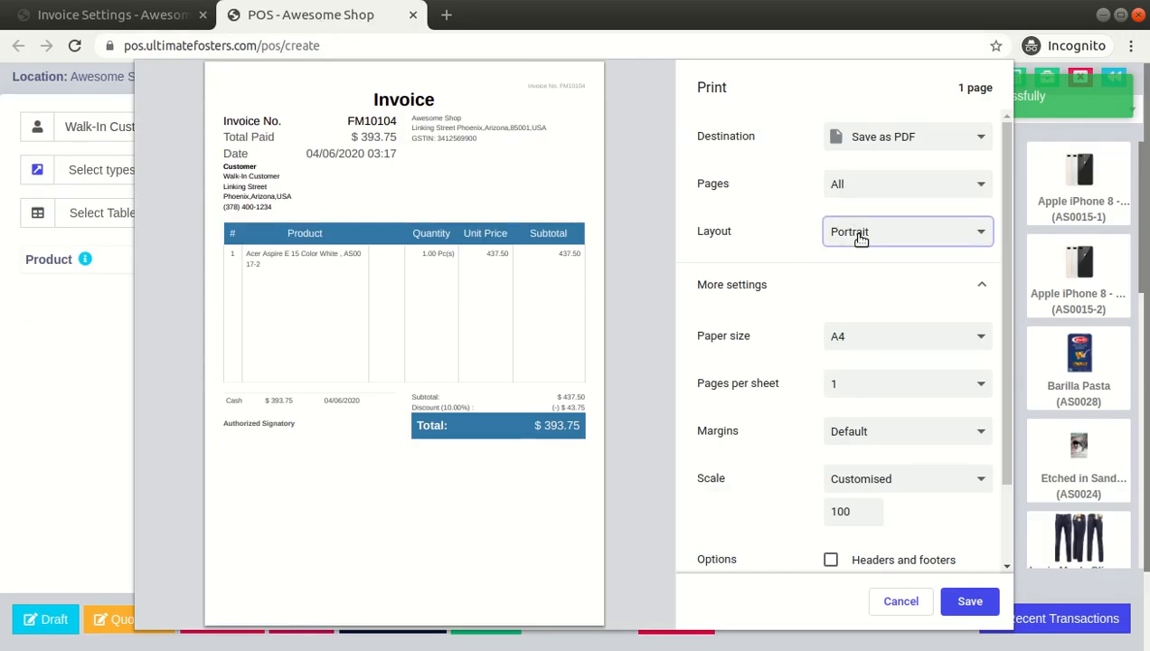
{"action": "left_click", "coordinate": [851, 348]}
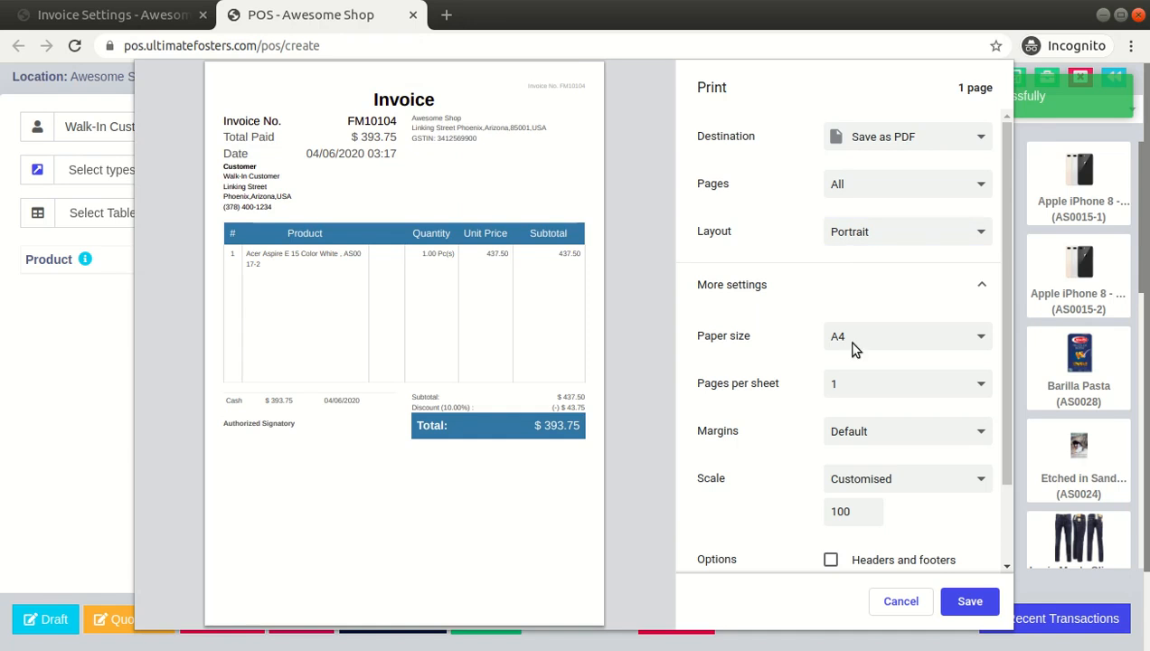
{"action": "left_click", "coordinate": [822, 308]}
{"action": "scroll", "coordinate": [823, 307], "scroll_direction": "down", "scroll_amount": 1}
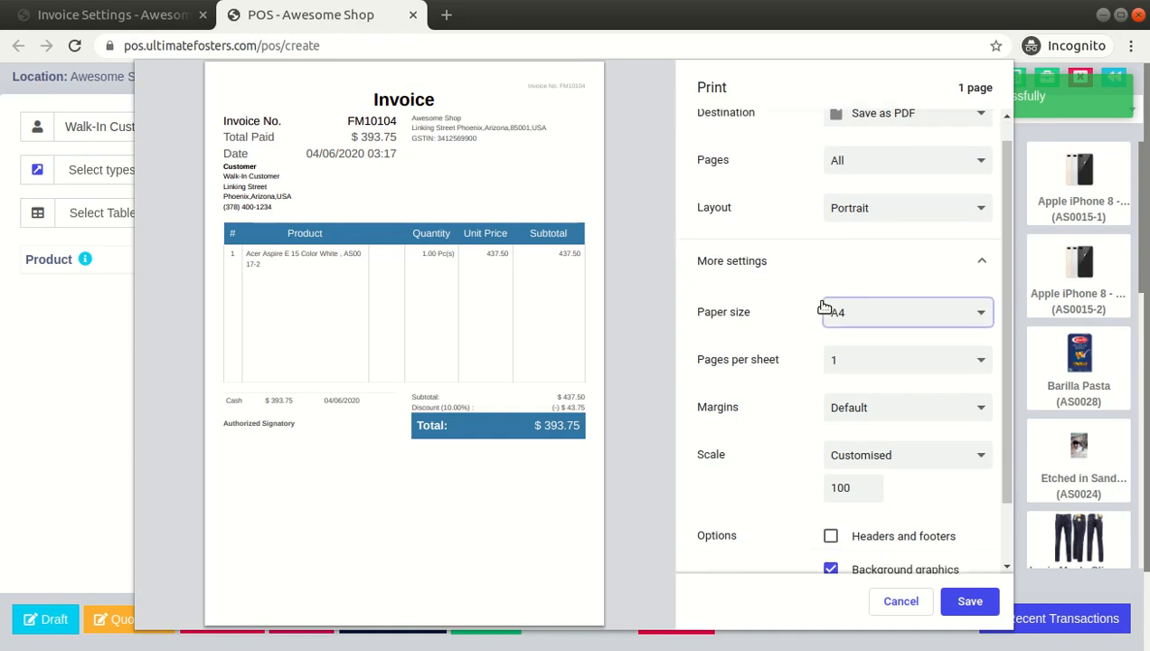
Set the print paper size to A5 for the Elegant invoice preview
{"action": "left_click", "coordinate": [848, 388]}
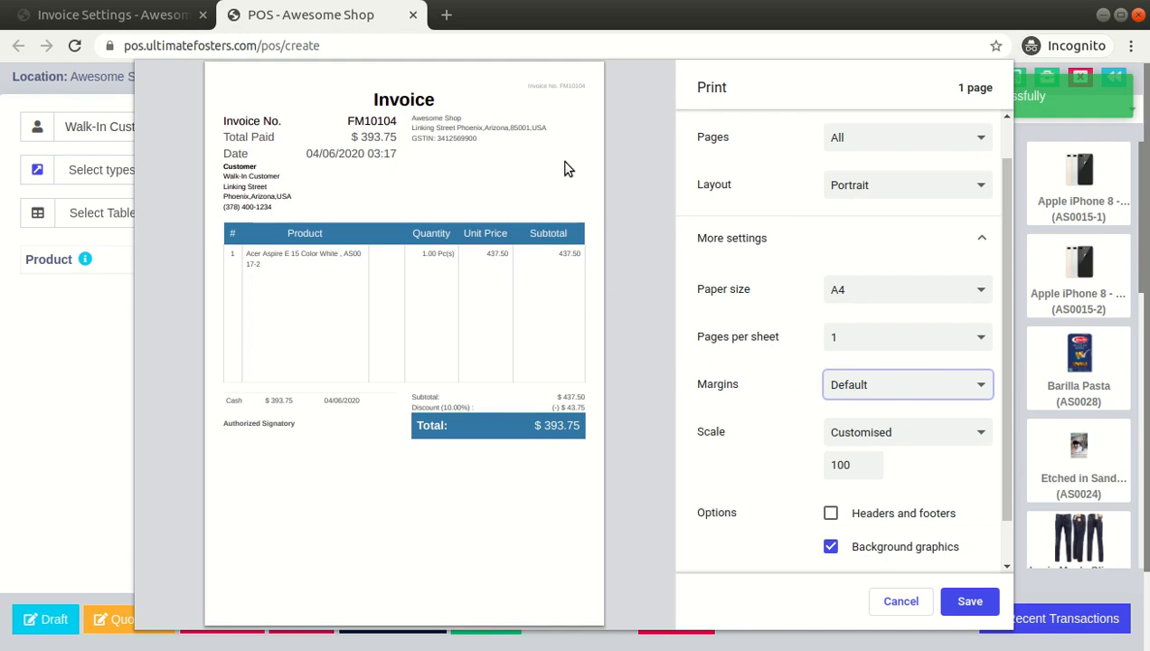
{"action": "left_click", "coordinate": [915, 387]}
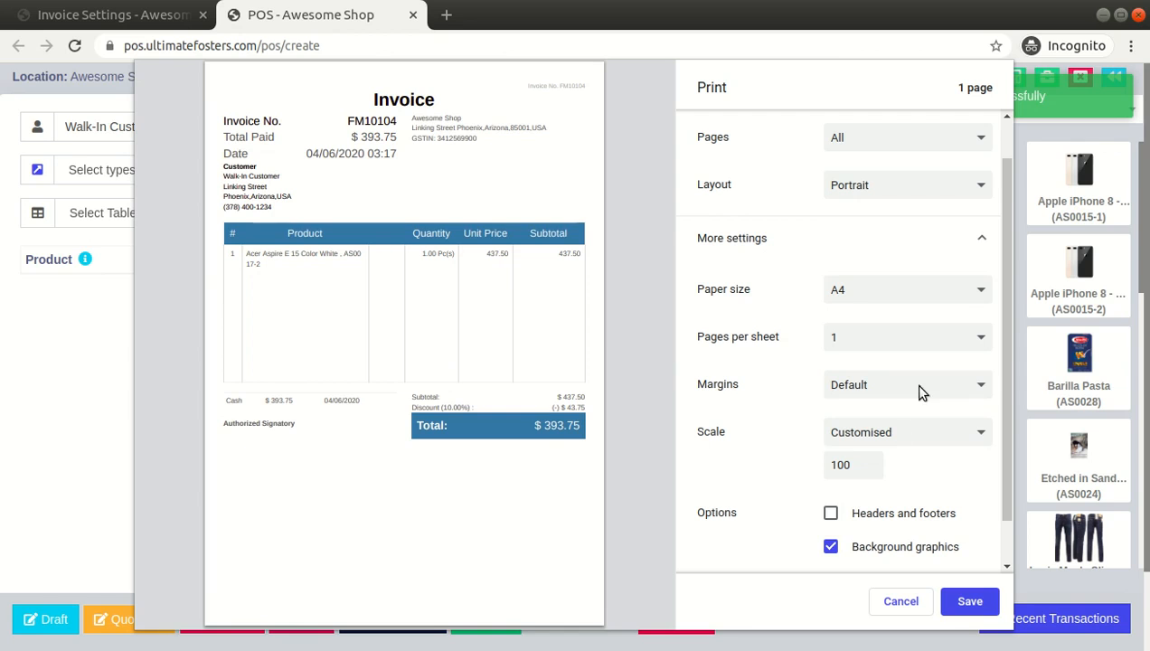
{"action": "left_click", "coordinate": [921, 391]}
{"action": "left_click", "coordinate": [852, 297]}
{"action": "left_click", "coordinate": [855, 323]}
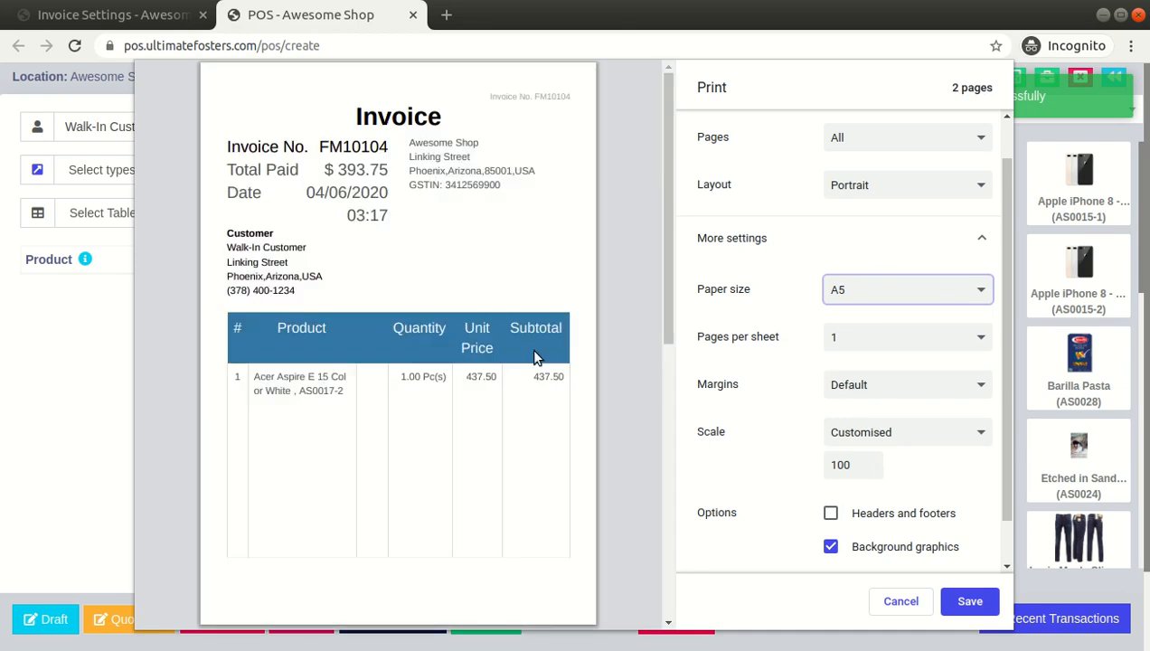
Set the print scale to 66 so the invoice fits the A5 page
{"action": "double_click", "coordinate": [846, 465]}
{"action": "type", "text": "9080"}
{"action": "key", "text": "BackSpace"}
{"action": "key", "text": "BackSpace"}
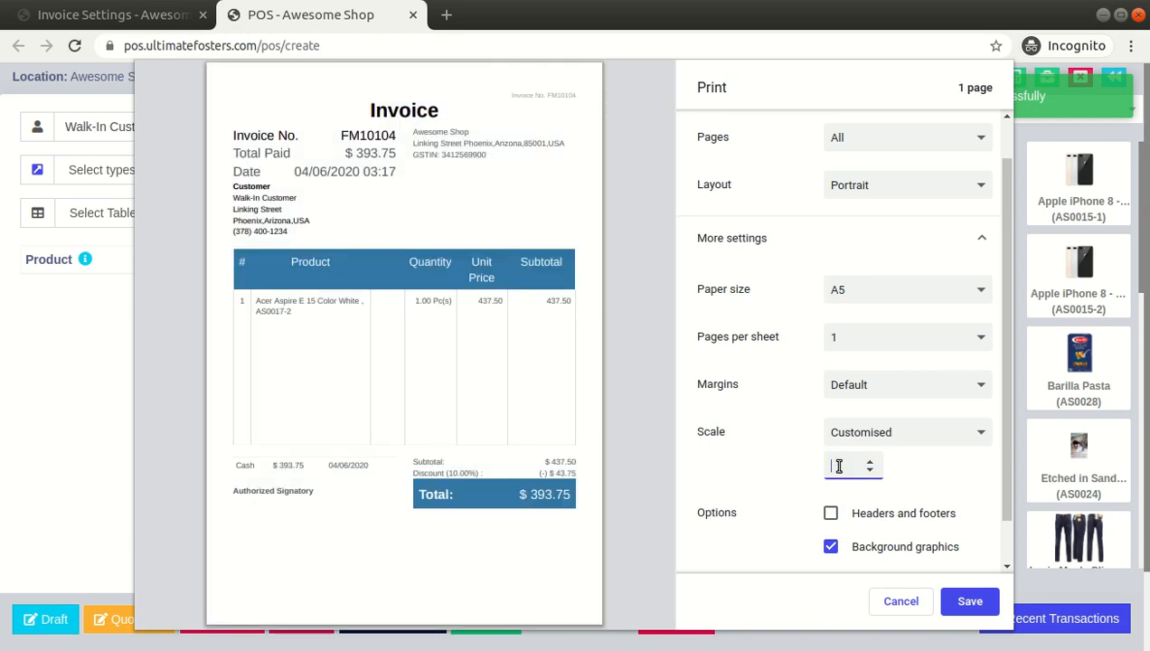
{"action": "key", "text": "Return"}
{"action": "type", "text": "70"}
{"action": "key", "text": "Return"}
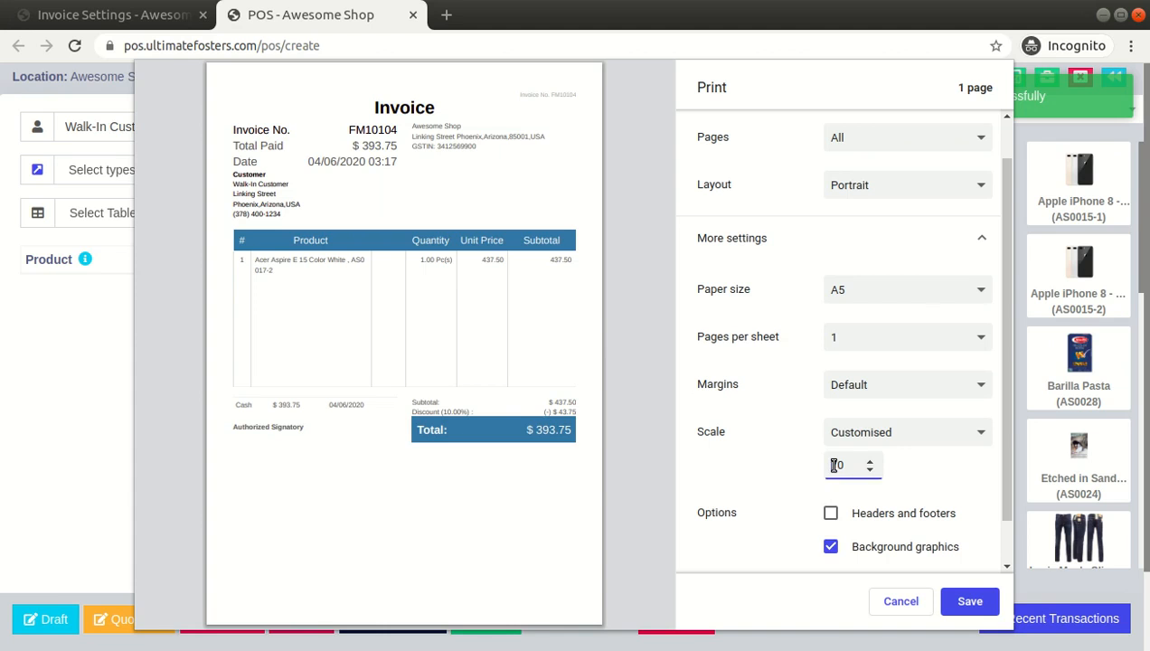
{"action": "type", "text": "65"}
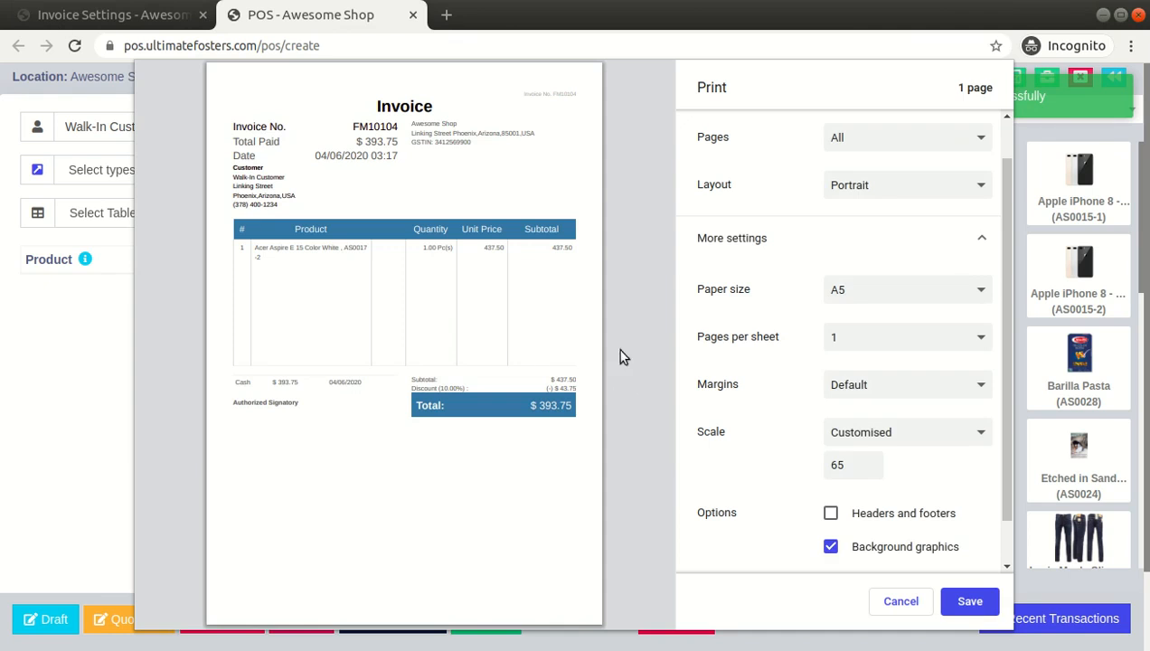
{"action": "left_click", "coordinate": [870, 462]}
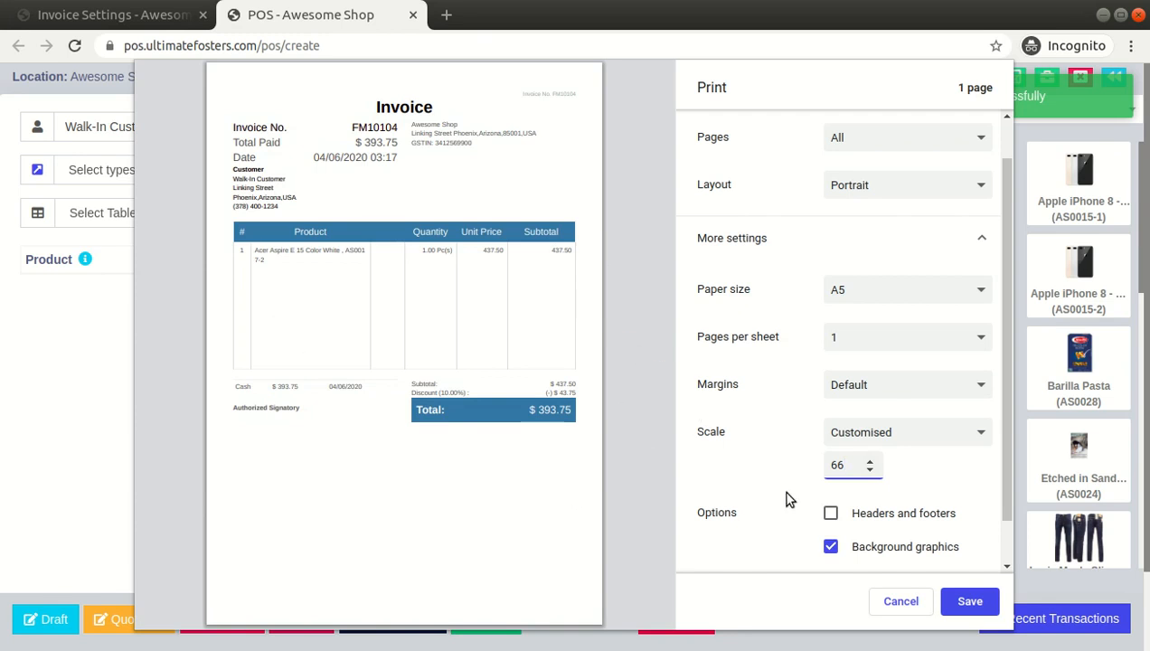
Toggle the headers and footers option on and off, then cancel the print dialog
{"action": "scroll", "coordinate": [788, 499], "scroll_direction": "down", "scroll_amount": 1}
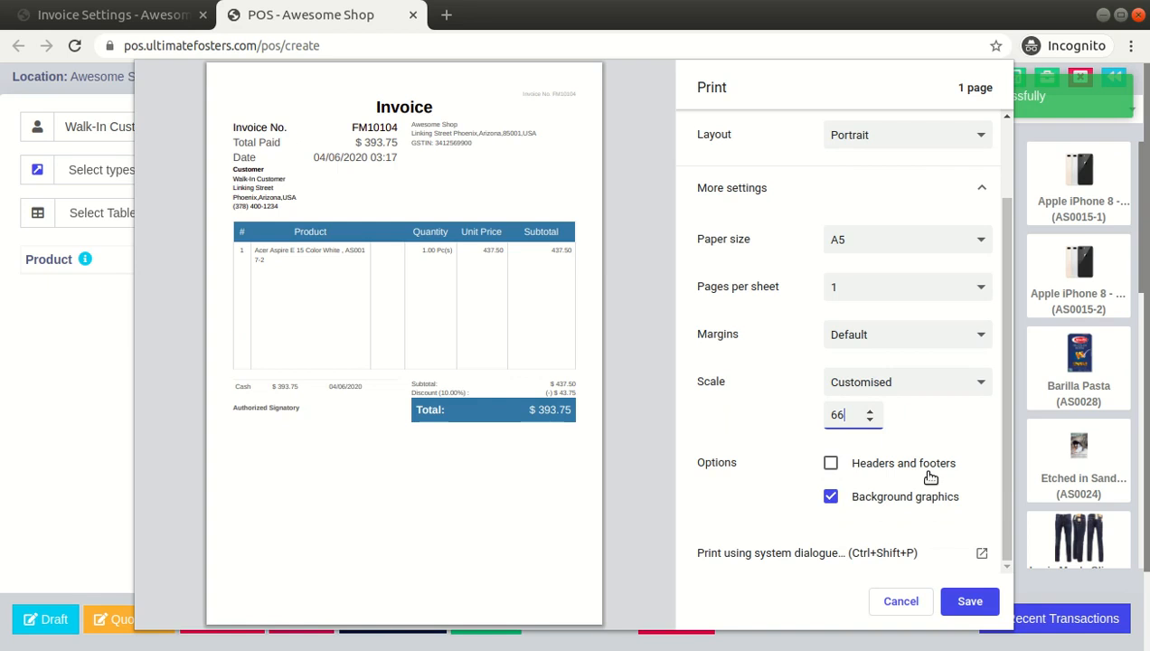
{"action": "left_click", "coordinate": [832, 464]}
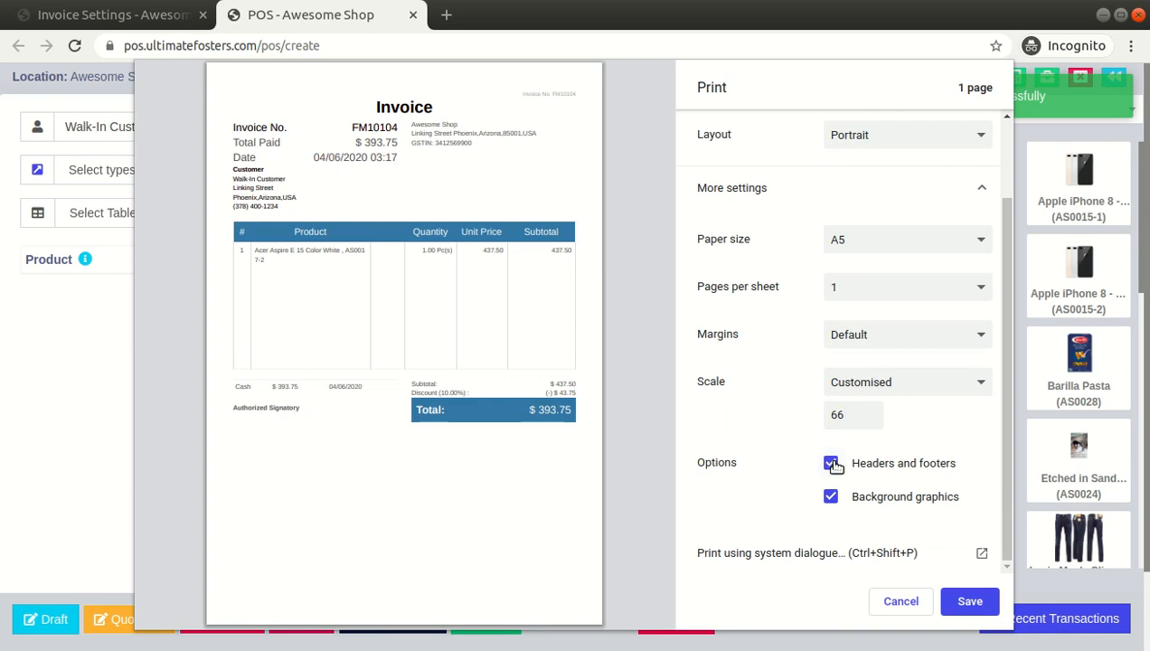
{"action": "left_click", "coordinate": [831, 464]}
{"action": "left_click", "coordinate": [893, 595]}
Change the Default invoice layout's design to Detailed (For normal printer) and update the layout
{"action": "left_click", "coordinate": [169, 20]}
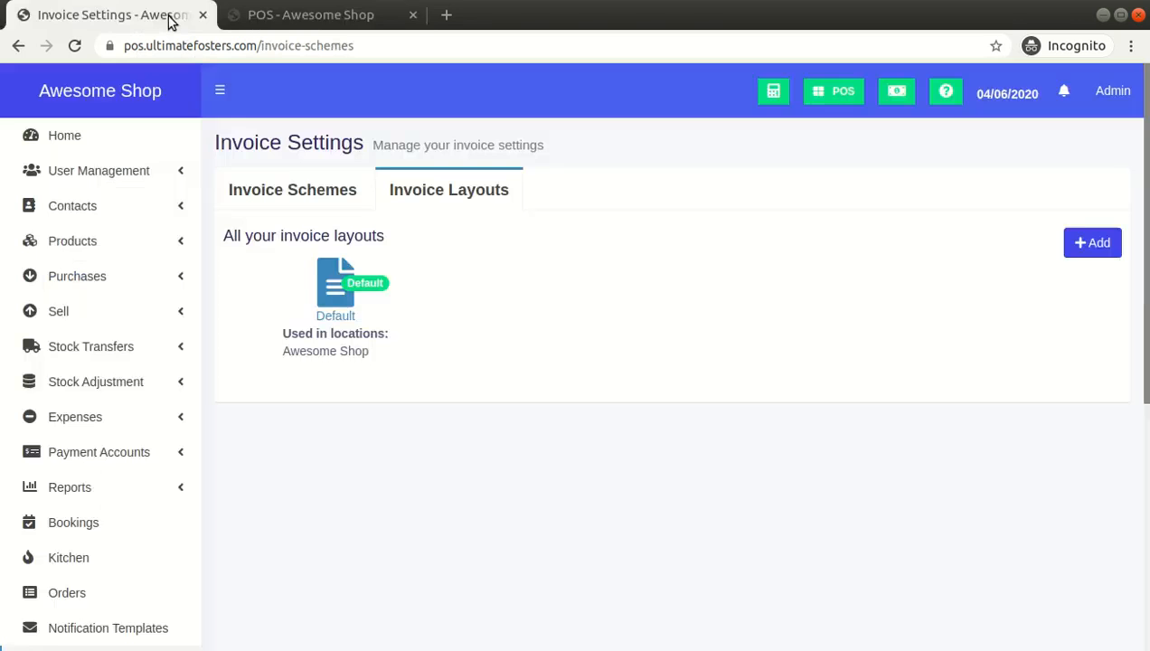
{"action": "left_click", "coordinate": [334, 281]}
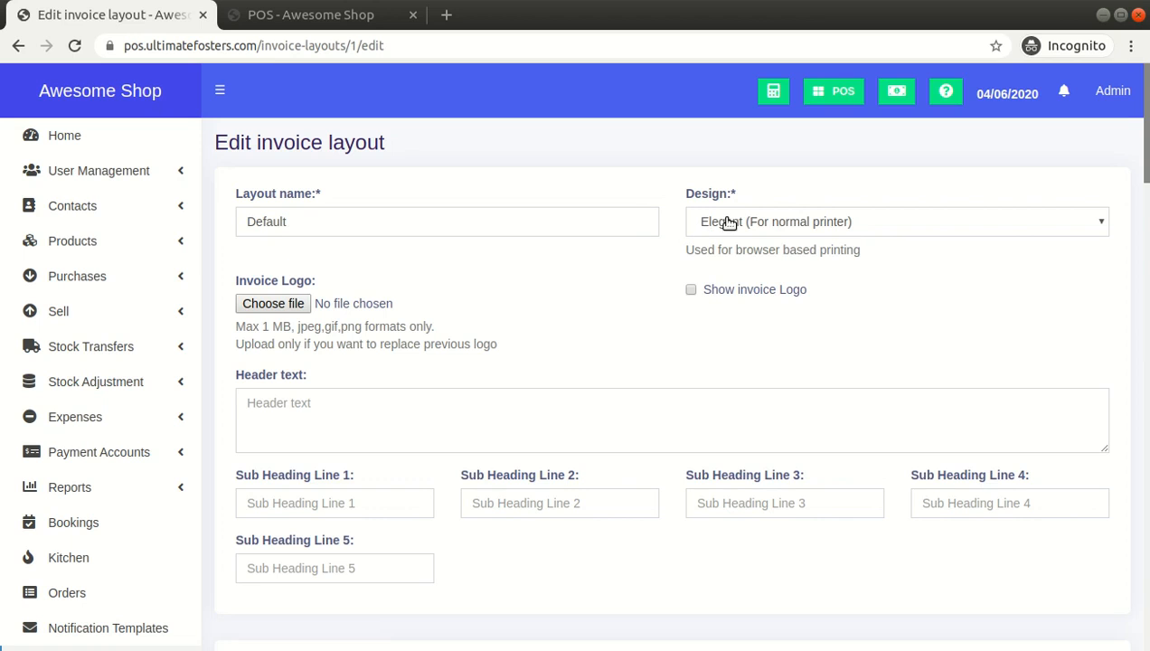
{"action": "left_click", "coordinate": [731, 225]}
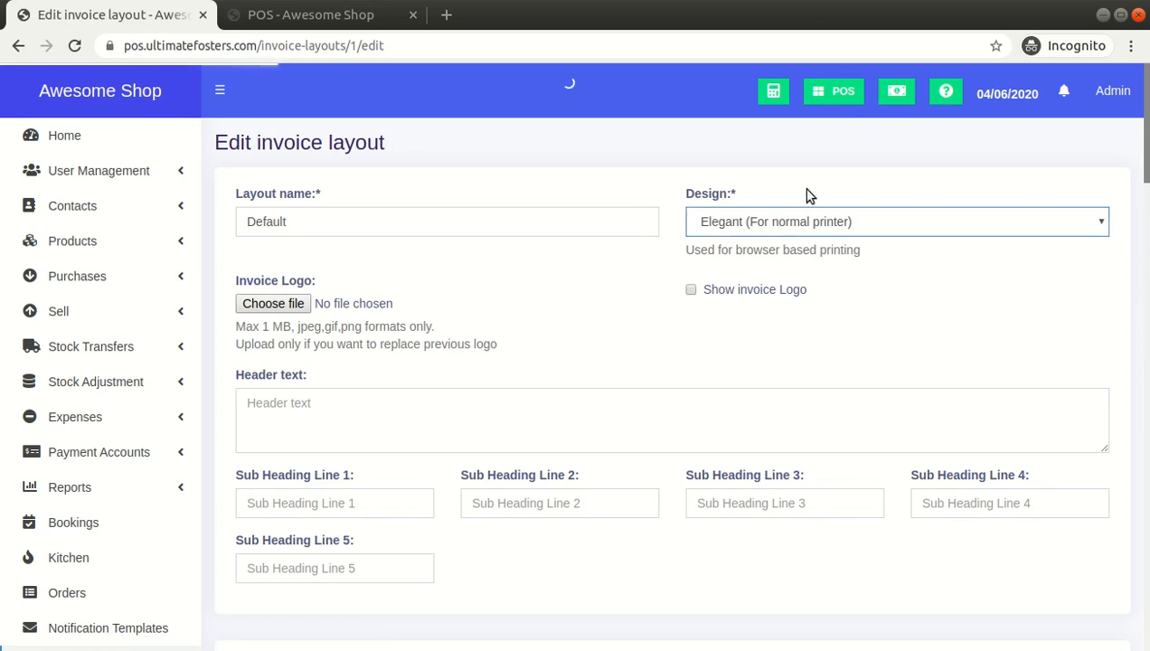
{"action": "left_click", "coordinate": [734, 280]}
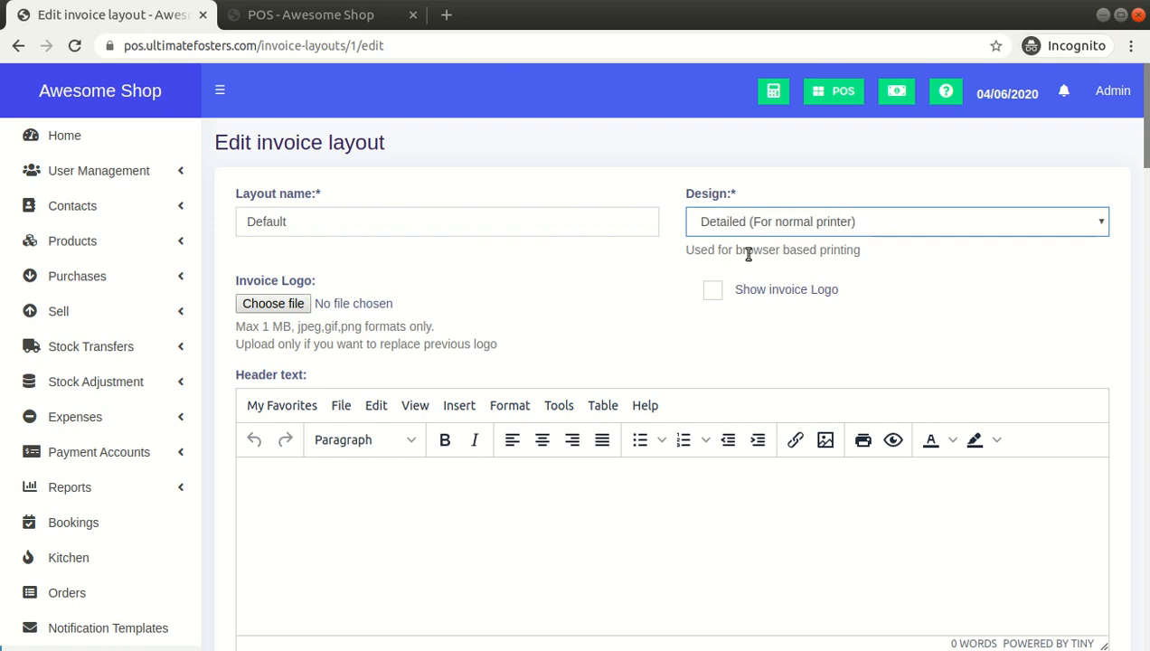
{"action": "left_click_drag", "start_coordinate": [1146, 161], "coordinate": [1141, 643]}
{"action": "left_click", "coordinate": [1079, 598]}
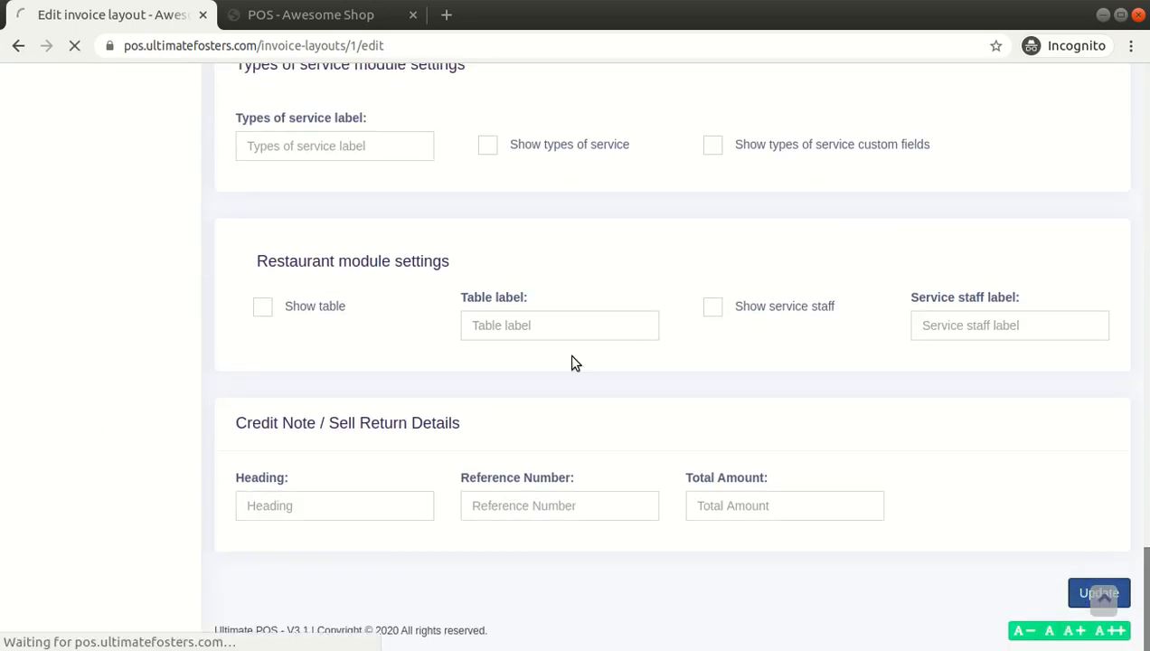
Complete a cash sale of the Acer Aspire E 15 Black and close the invoice print preview
{"action": "left_click", "coordinate": [317, 16]}
{"action": "left_click", "coordinate": [711, 187]}
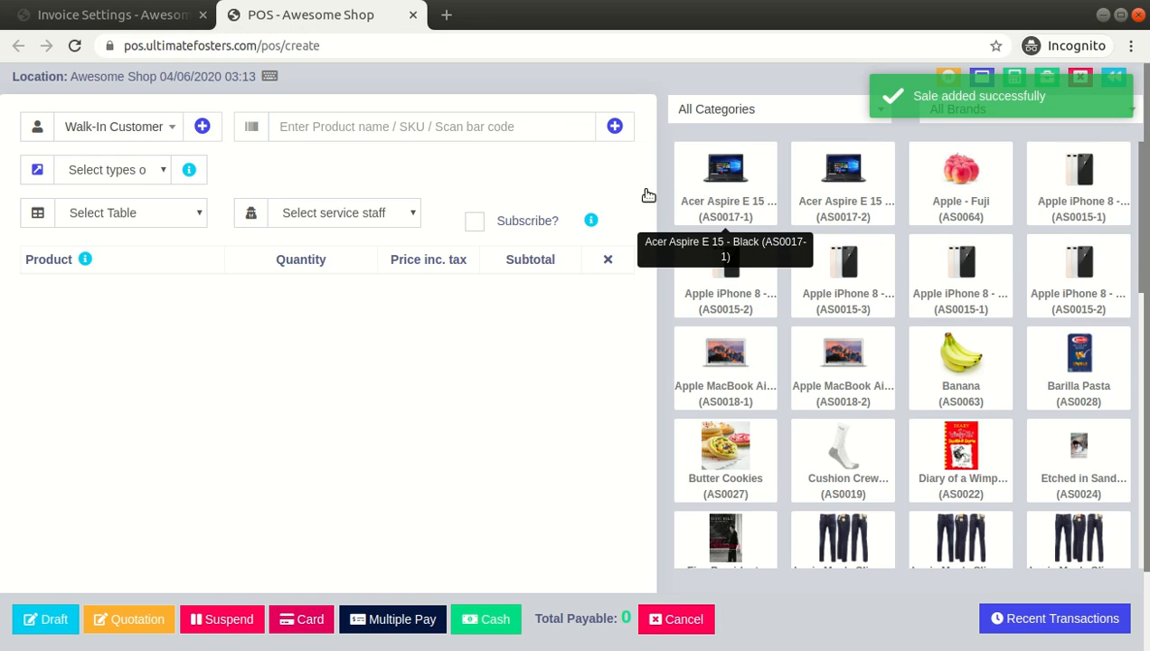
{"action": "left_click", "coordinate": [488, 619]}
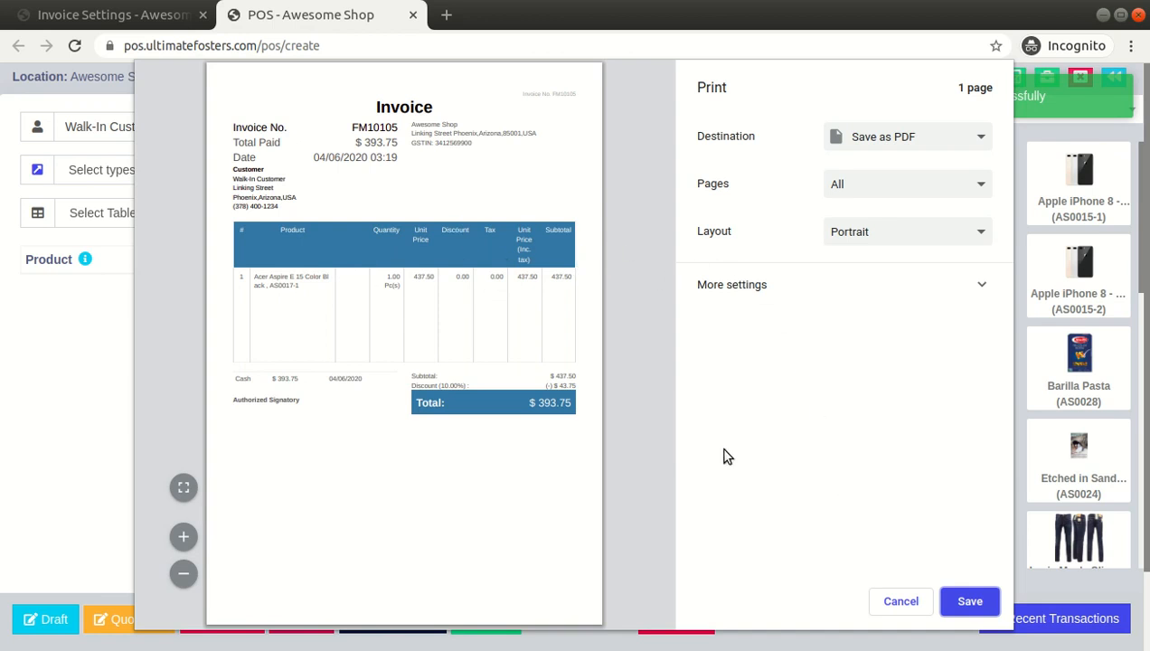
{"action": "left_click", "coordinate": [875, 598]}
Switch the Default invoice layout to a different design from the design list and update it
{"action": "left_click", "coordinate": [158, 20]}
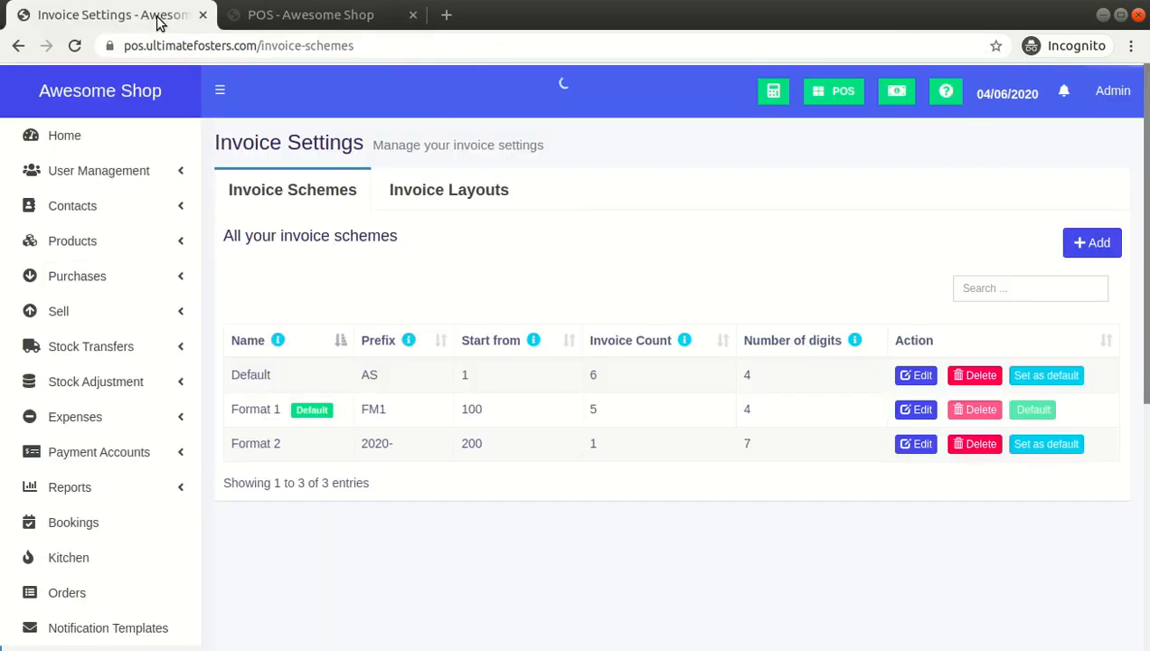
{"action": "left_click", "coordinate": [454, 192]}
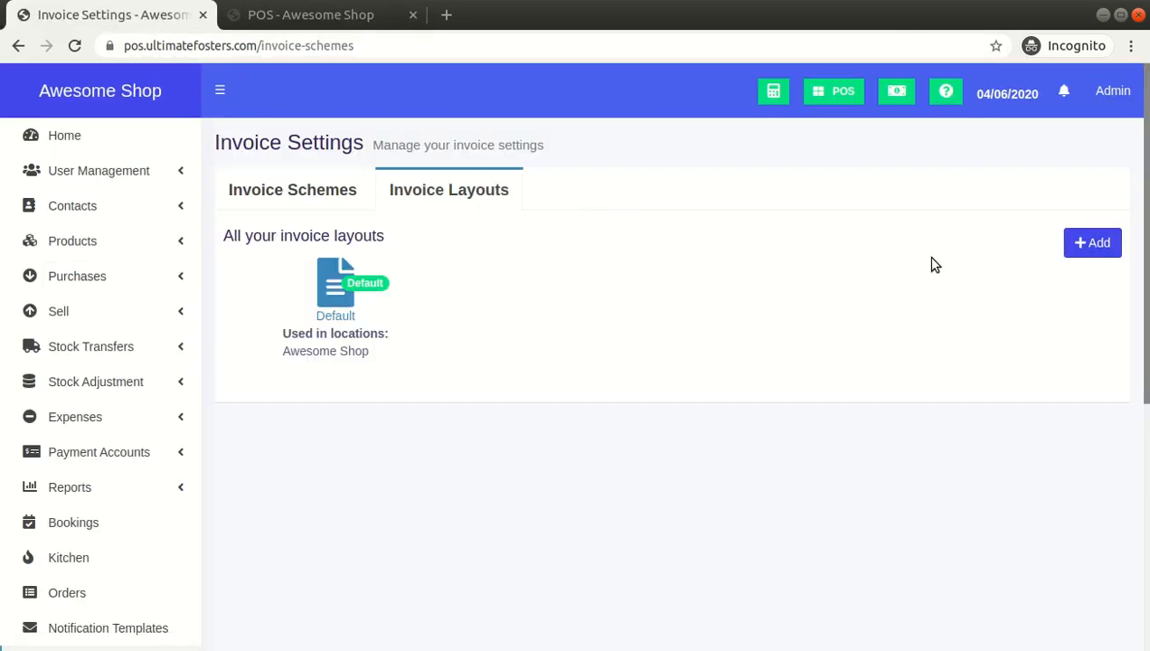
{"action": "left_click", "coordinate": [335, 304]}
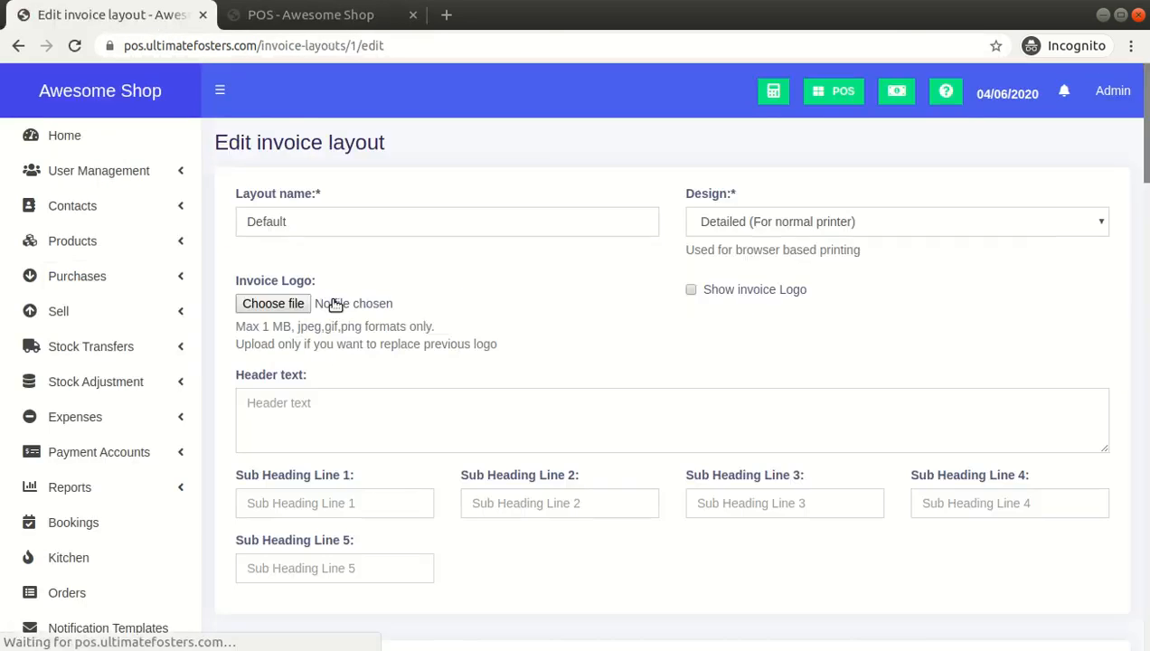
{"action": "left_click", "coordinate": [737, 225]}
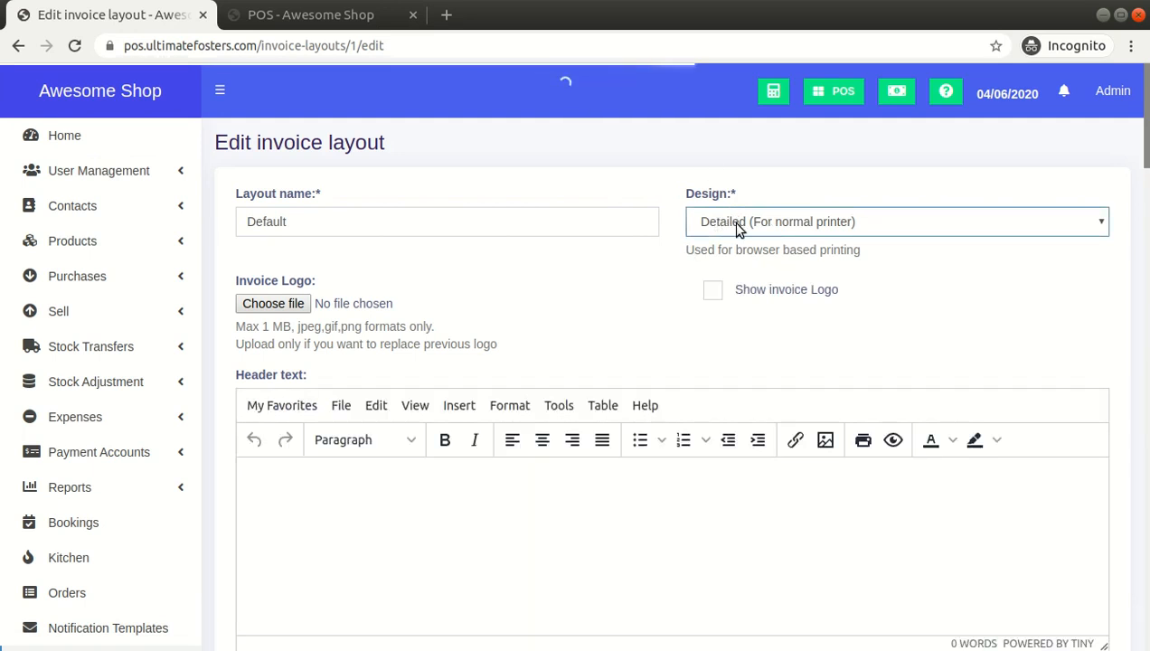
{"action": "left_click", "coordinate": [739, 313]}
{"action": "left_click_drag", "start_coordinate": [1146, 118], "coordinate": [1146, 601]}
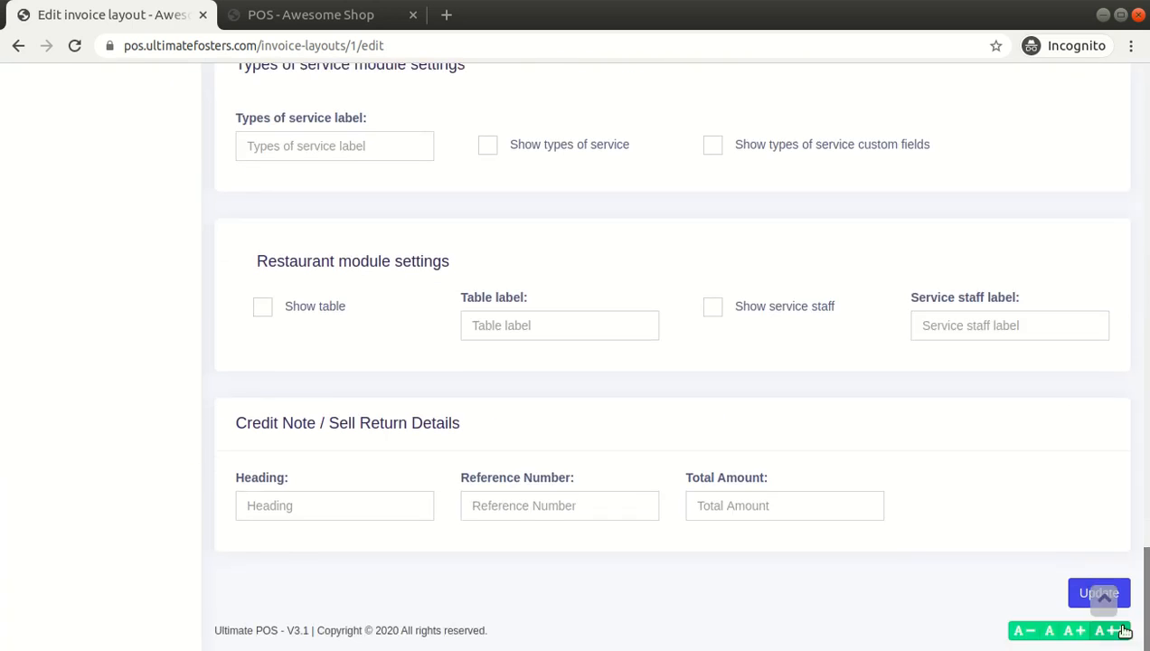
{"action": "left_click", "coordinate": [1081, 597]}
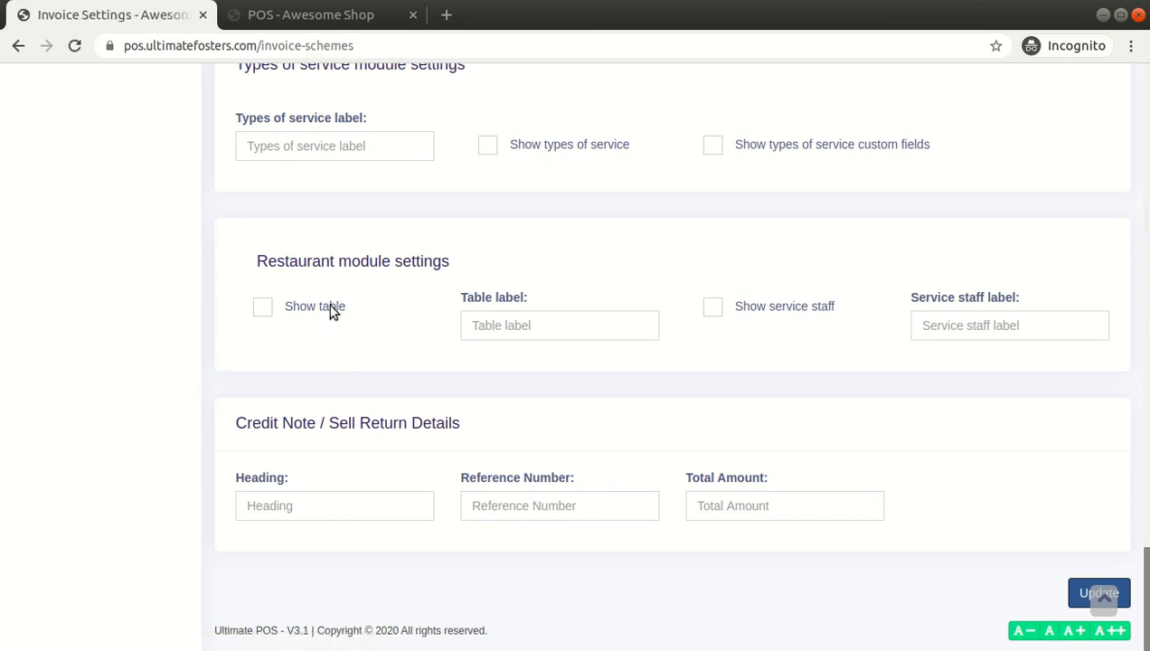
Add the Acer Aspire E 15 Black to the POS cart and complete a cash sale
{"action": "left_click", "coordinate": [305, 27]}
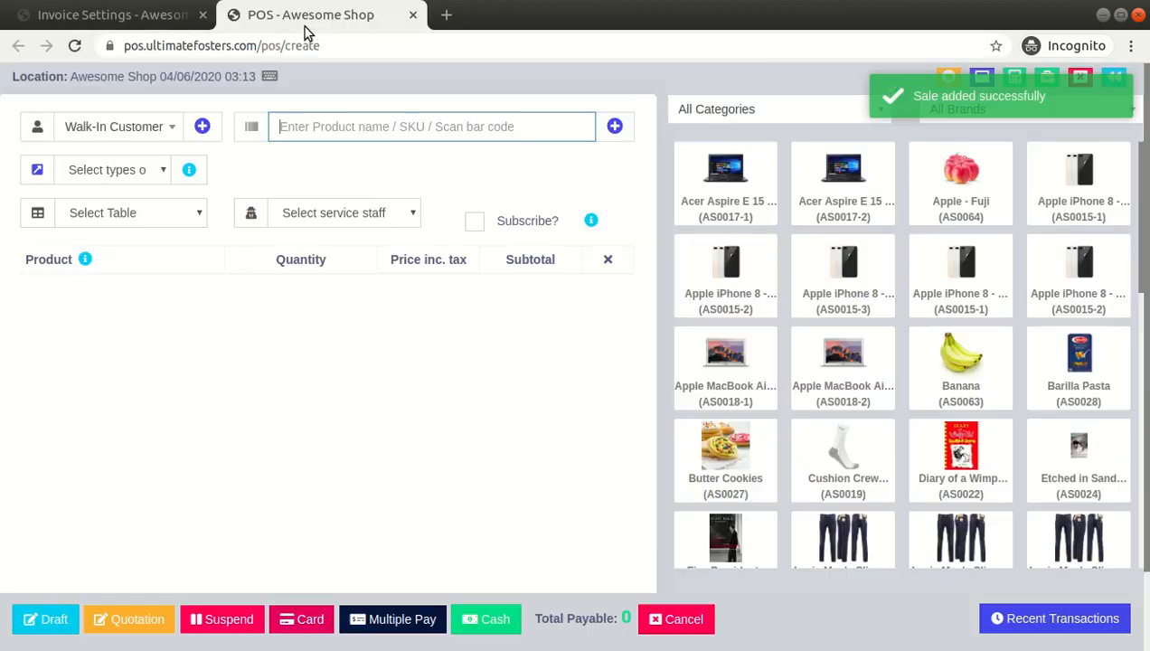
{"action": "left_click", "coordinate": [691, 184]}
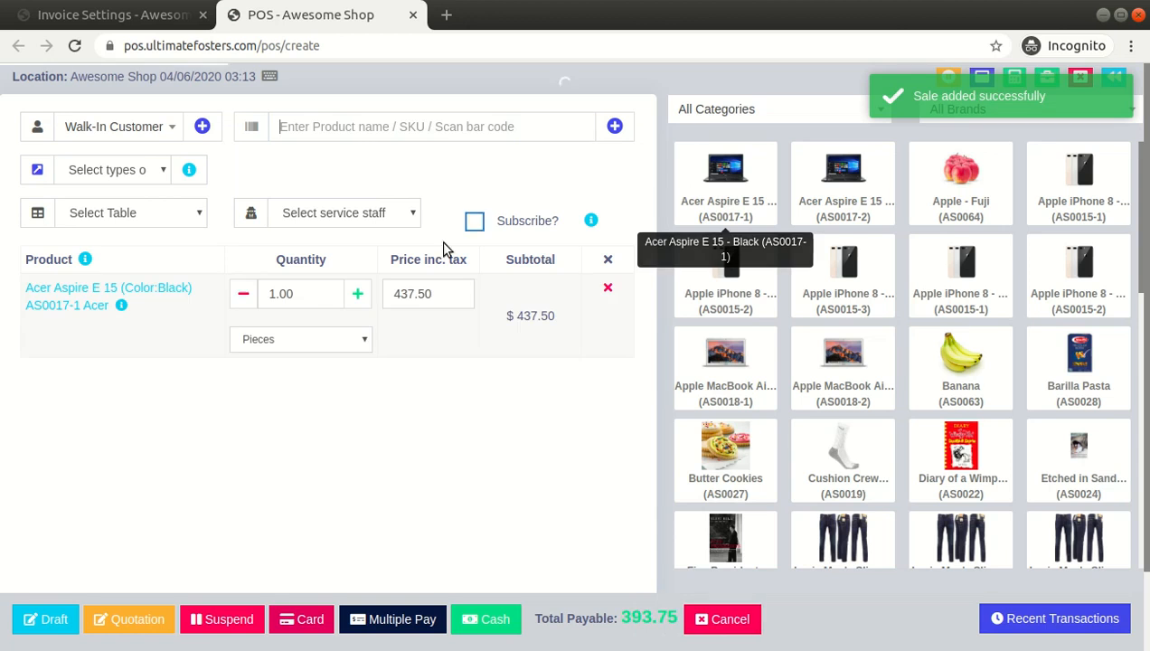
{"action": "left_click", "coordinate": [480, 620]}
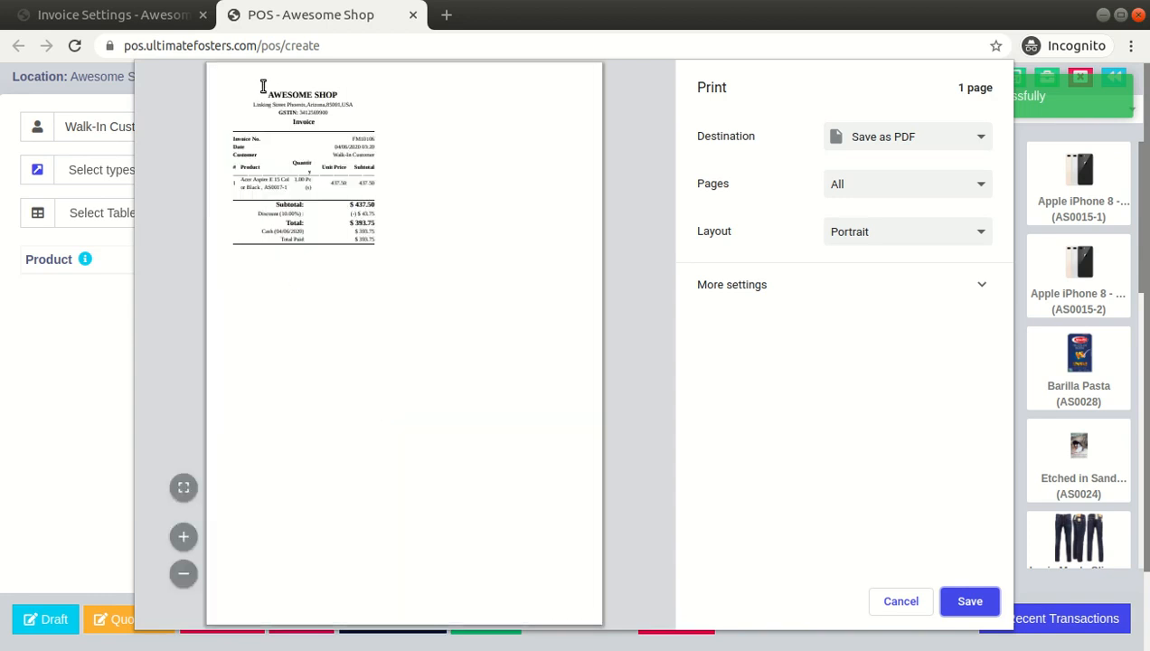
Examine the receipt-style invoice preview, selecting its shop heading and checking the invoice settings tab
{"action": "left_click_drag", "start_coordinate": [263, 86], "coordinate": [395, 255]}
{"action": "left_click", "coordinate": [395, 262]}
{"action": "left_click_drag", "start_coordinate": [261, 96], "coordinate": [389, 221]}
{"action": "left_click", "coordinate": [395, 256]}
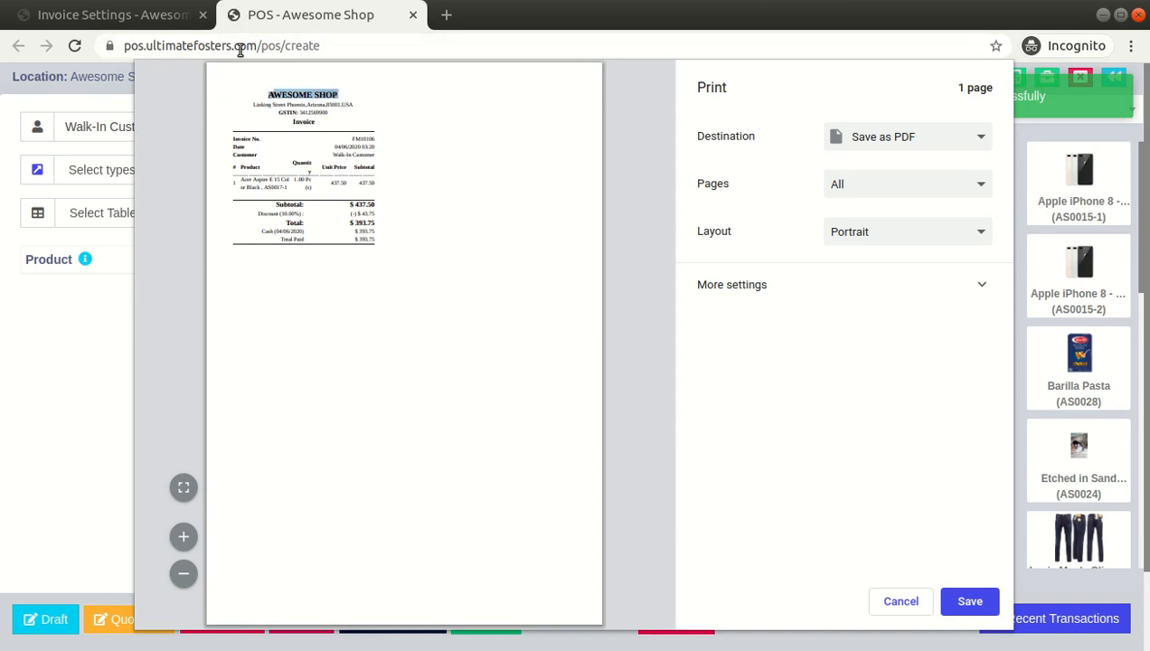
{"action": "left_click", "coordinate": [161, 16]}
{"action": "left_click", "coordinate": [412, 188]}
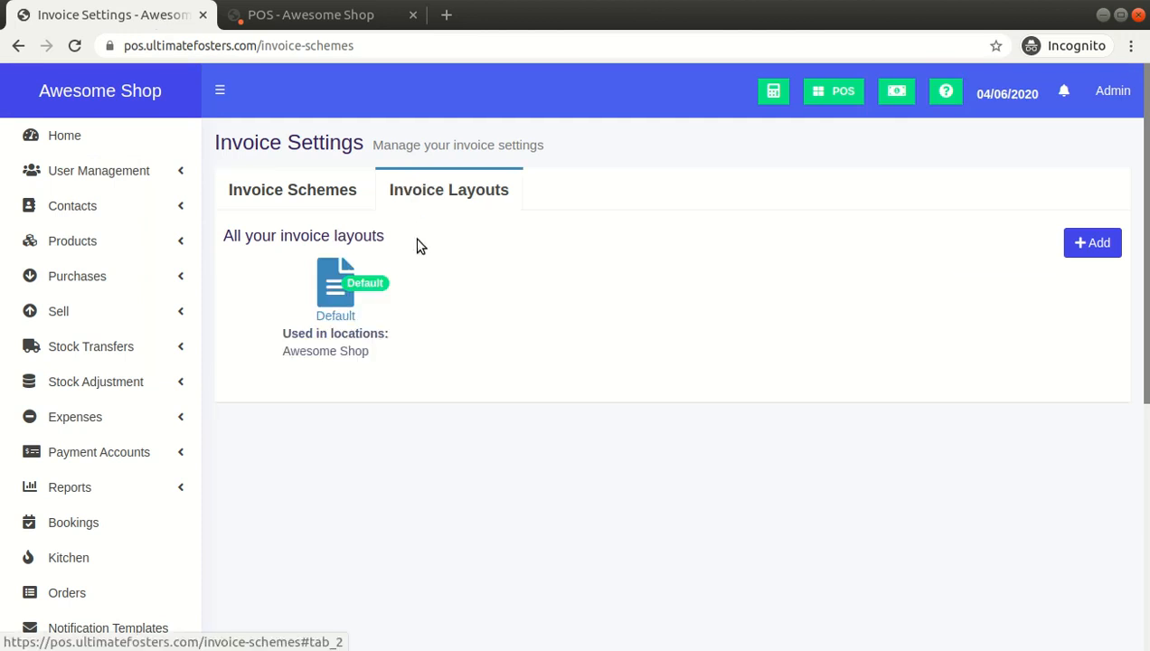
{"action": "left_click", "coordinate": [295, 14]}
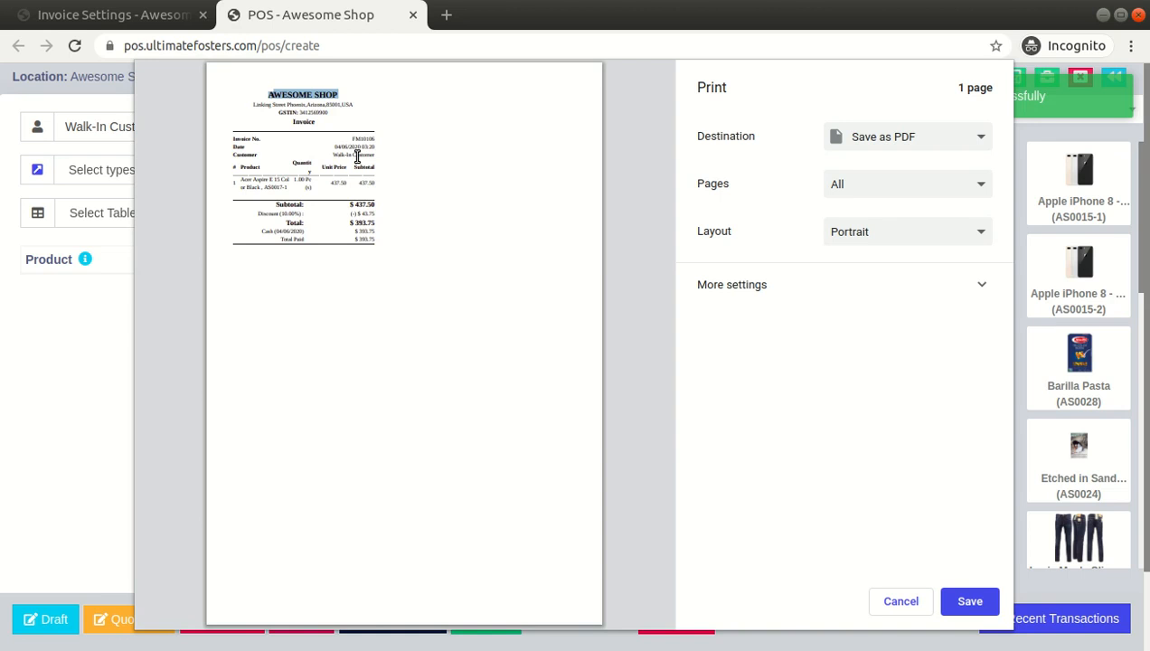
{"action": "left_click", "coordinate": [78, 20]}
{"action": "left_click", "coordinate": [290, 16]}
Set the print paper size to A4 and the scale to 100 for the receipt invoice
{"action": "left_click", "coordinate": [779, 294]}
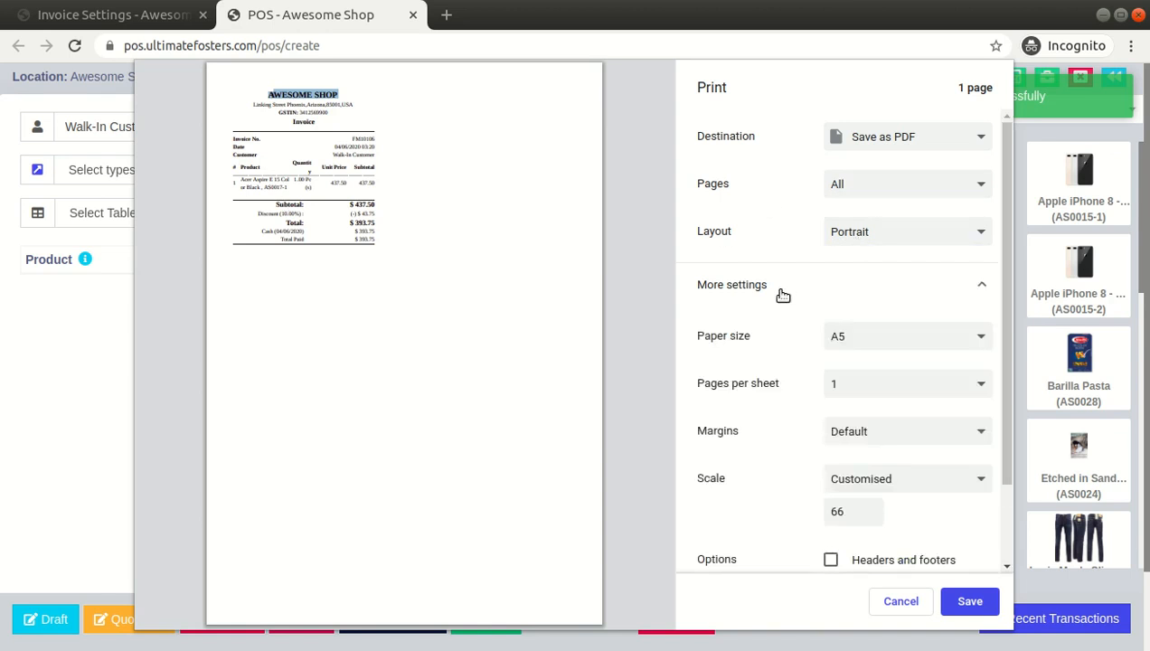
{"action": "left_click", "coordinate": [848, 337]}
{"action": "left_click", "coordinate": [855, 399]}
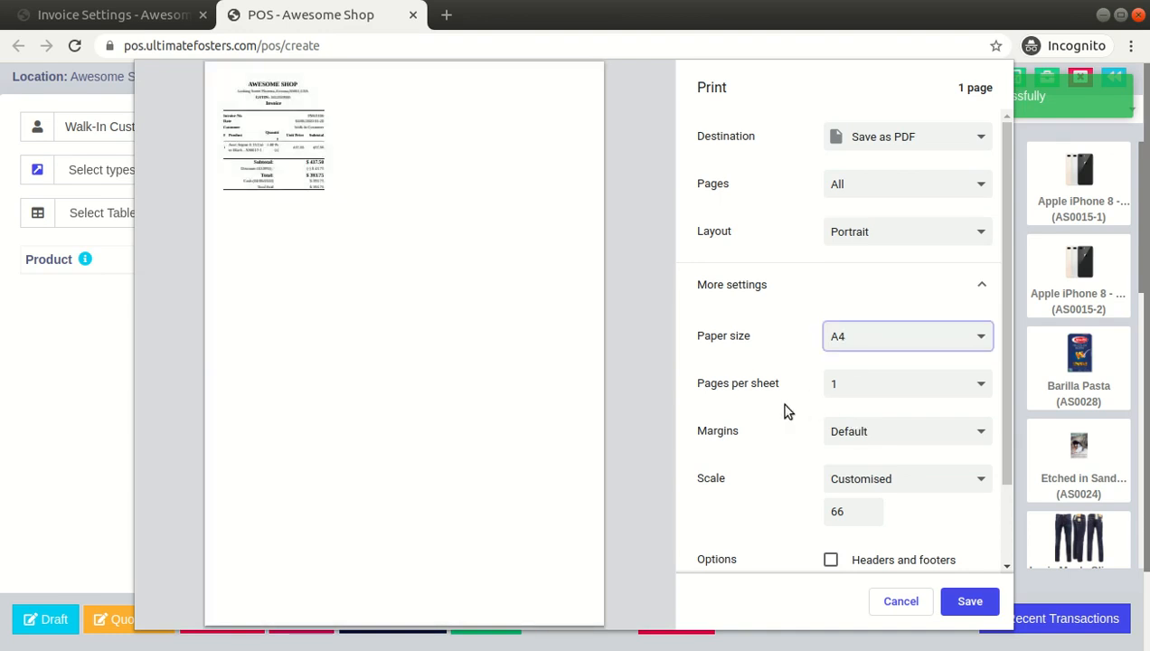
{"action": "left_click", "coordinate": [839, 511]}
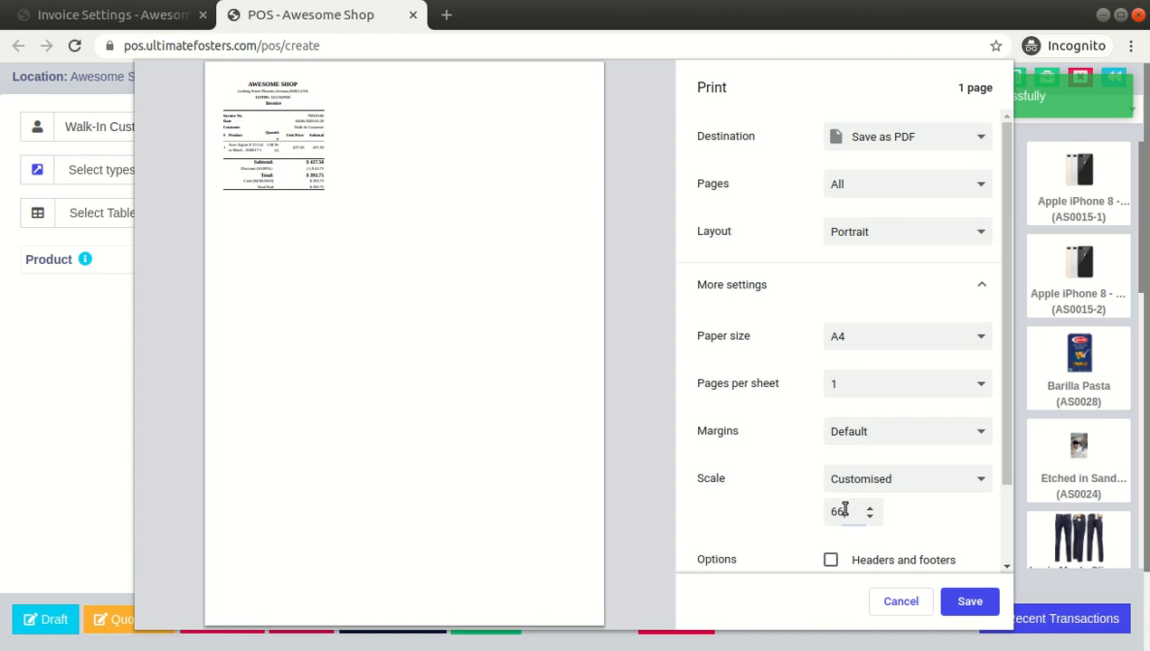
{"action": "key", "text": "BackSpace"}
{"action": "key", "text": "BackSpace"}
{"action": "type", "text": "100"}
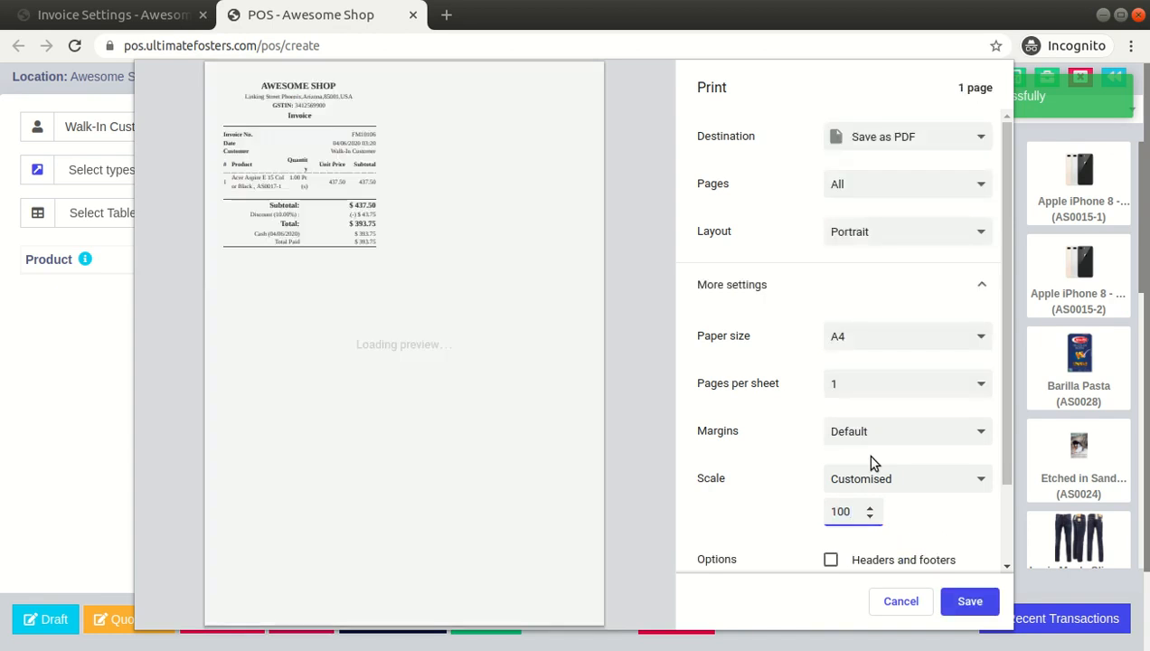
Scroll around the invoice preview to inspect the receipt at full scale
{"action": "left_click", "coordinate": [624, 301]}
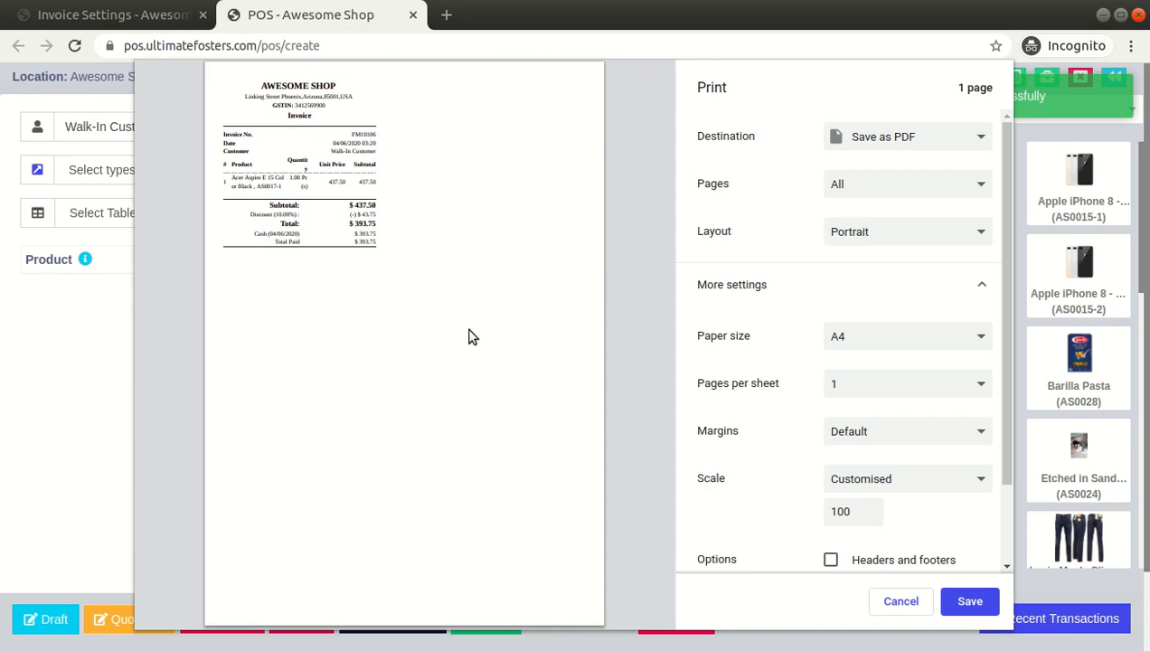
{"action": "scroll", "coordinate": [469, 336], "scroll_direction": "up", "scroll_amount": 5, "text": "ctrl"}
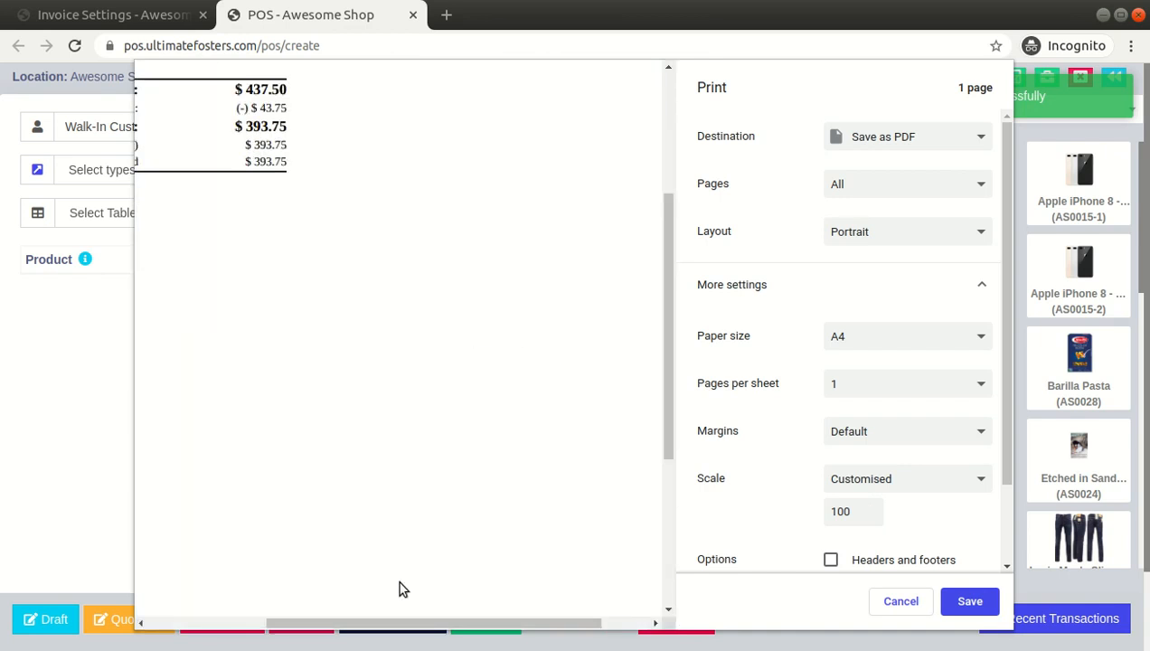
{"action": "left_click_drag", "start_coordinate": [432, 626], "coordinate": [257, 619]}
{"action": "scroll", "coordinate": [547, 378], "scroll_direction": "up", "scroll_amount": 4}
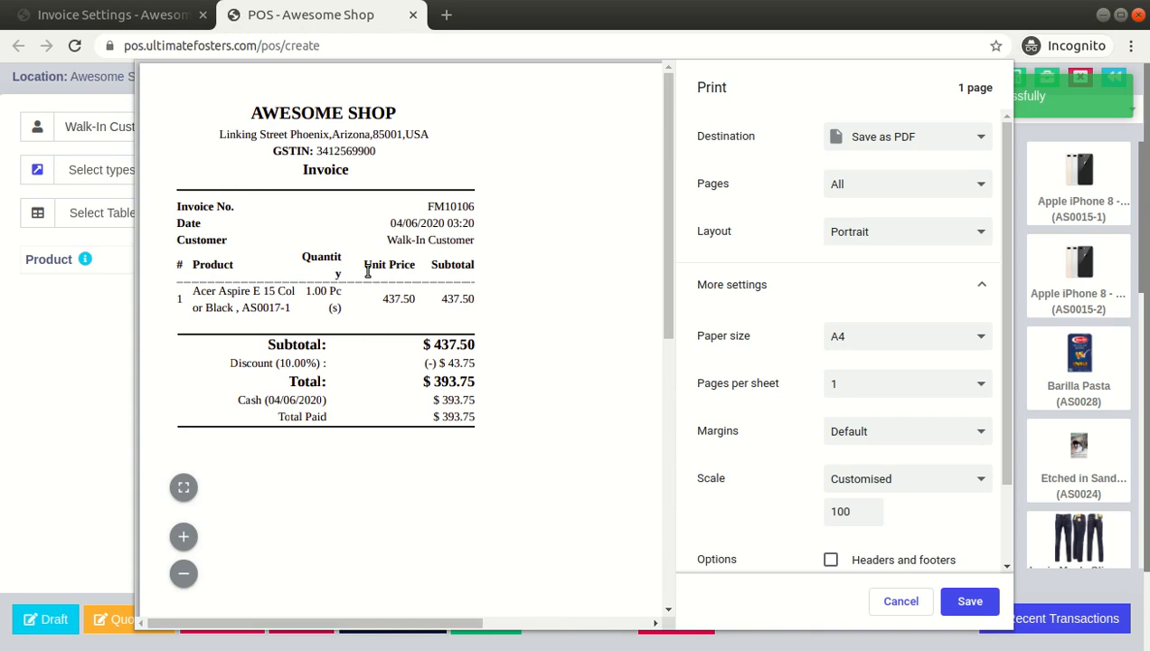
Select the invoice content in the print preview to inspect it
{"action": "left_click_drag", "start_coordinate": [262, 109], "coordinate": [496, 428]}
{"action": "left_click", "coordinate": [494, 429]}
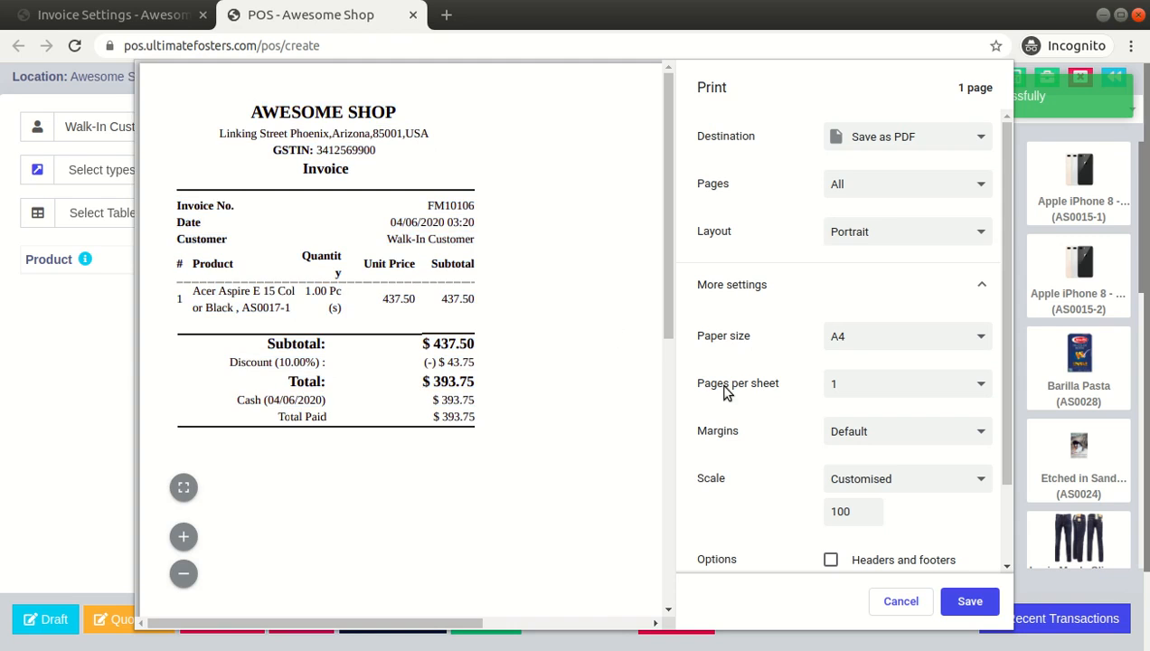
Set customised print margins of about 29.5 mm top, 31.5 mm right and 11.5 mm left for the invoice
{"action": "scroll", "coordinate": [758, 385], "scroll_direction": "down", "scroll_amount": 1}
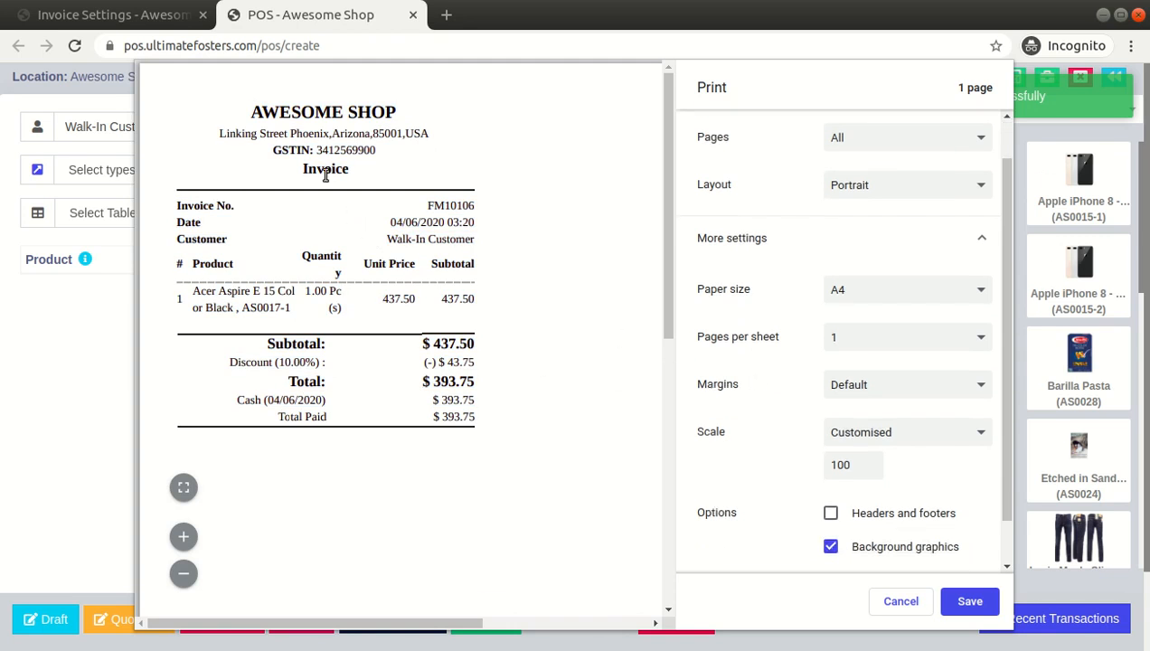
{"action": "left_click", "coordinate": [868, 434]}
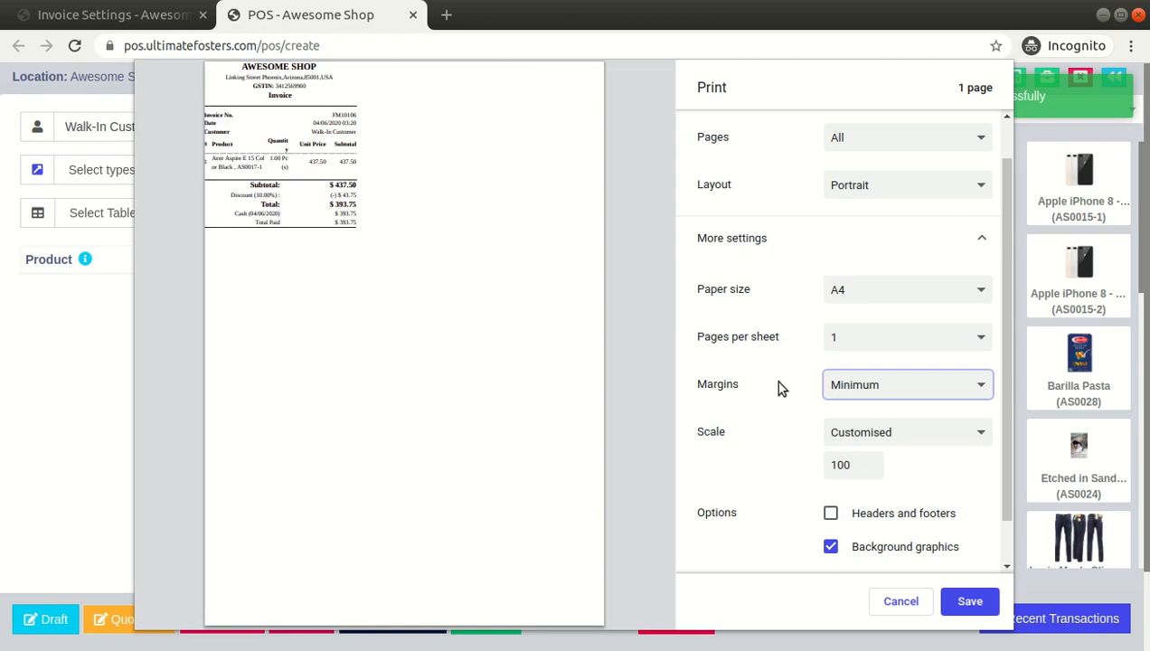
{"action": "left_click", "coordinate": [845, 458]}
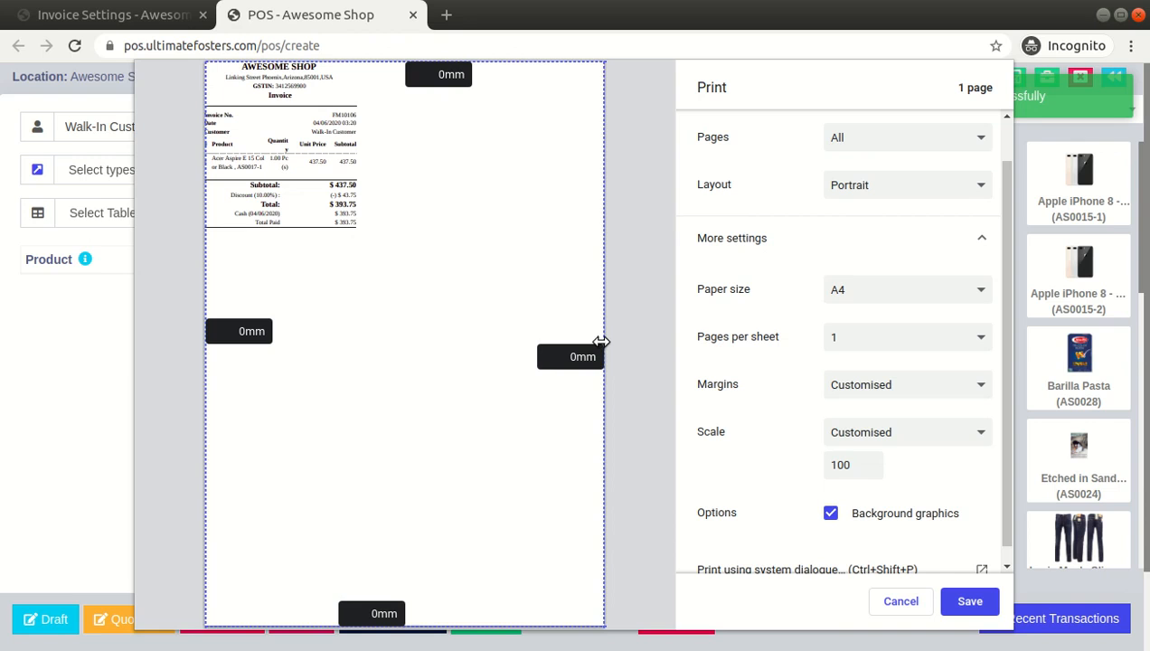
{"action": "left_click_drag", "start_coordinate": [599, 341], "coordinate": [542, 341]}
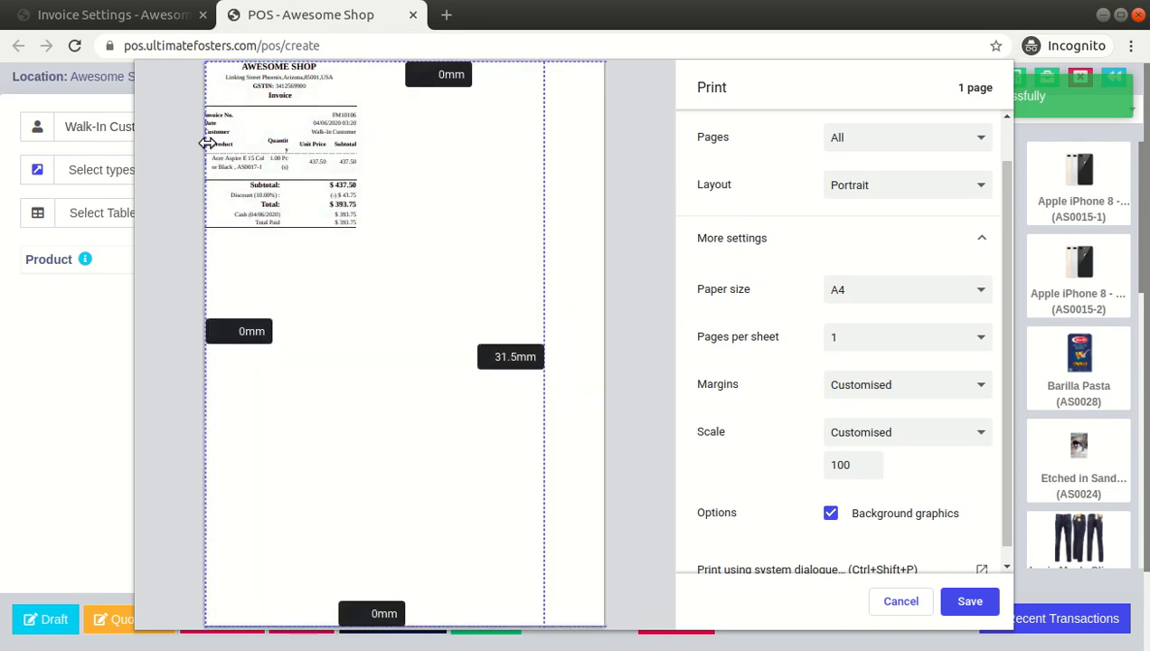
{"action": "left_click_drag", "start_coordinate": [205, 140], "coordinate": [265, 212]}
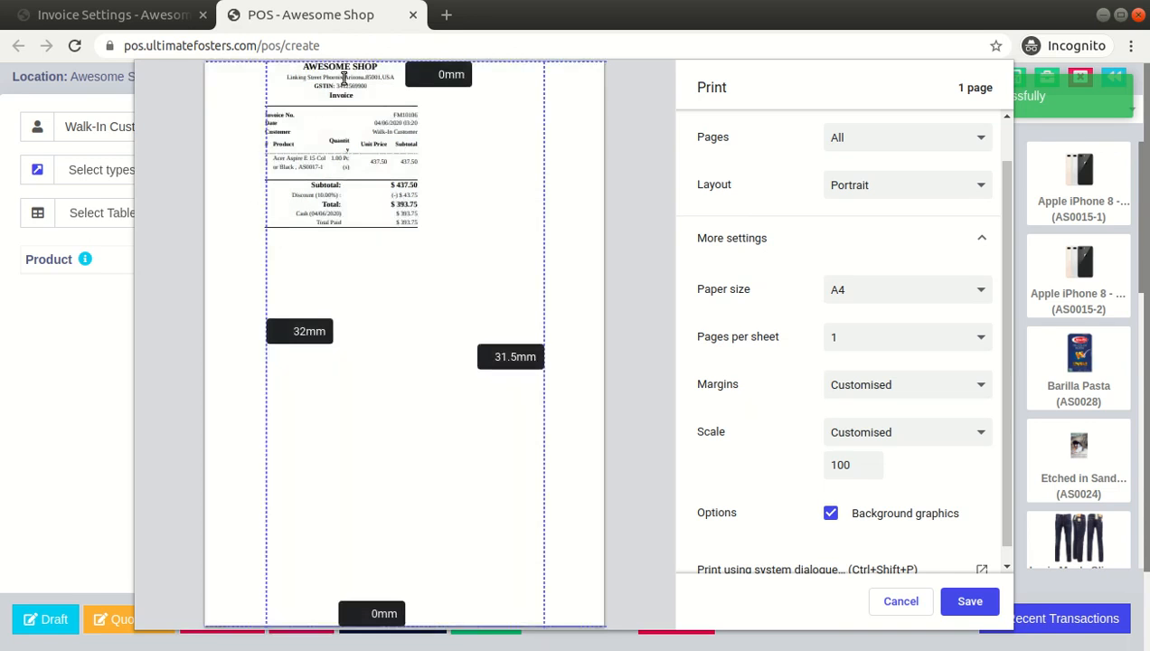
{"action": "left_click_drag", "start_coordinate": [362, 61], "coordinate": [366, 172]}
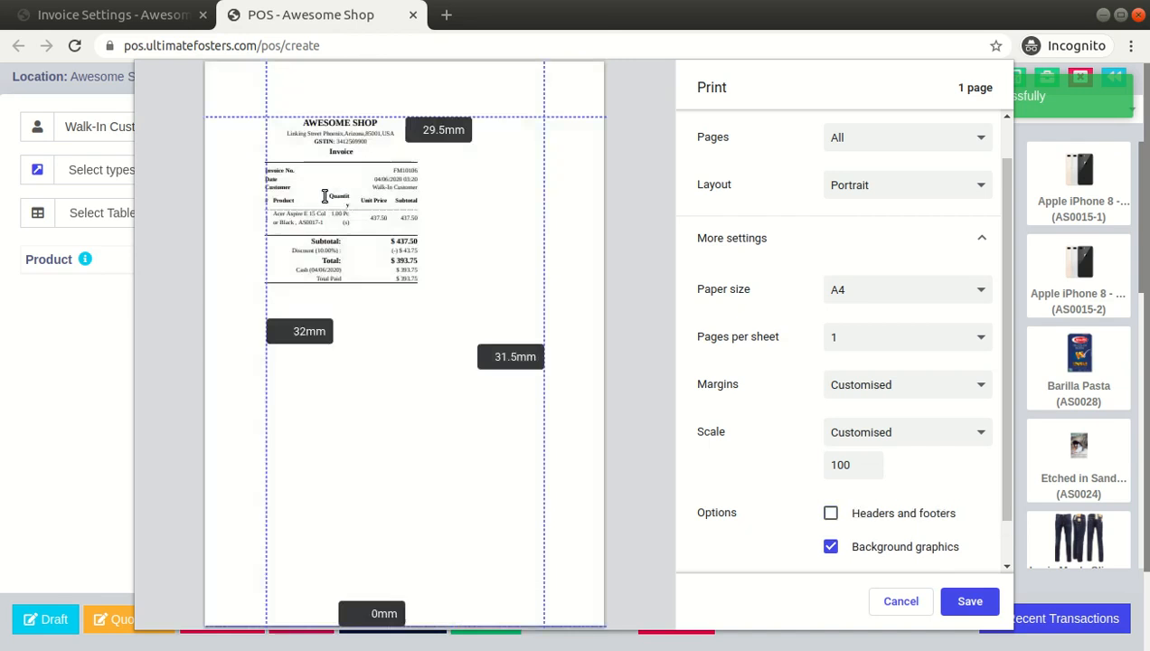
{"action": "left_click_drag", "start_coordinate": [267, 177], "coordinate": [230, 175]}
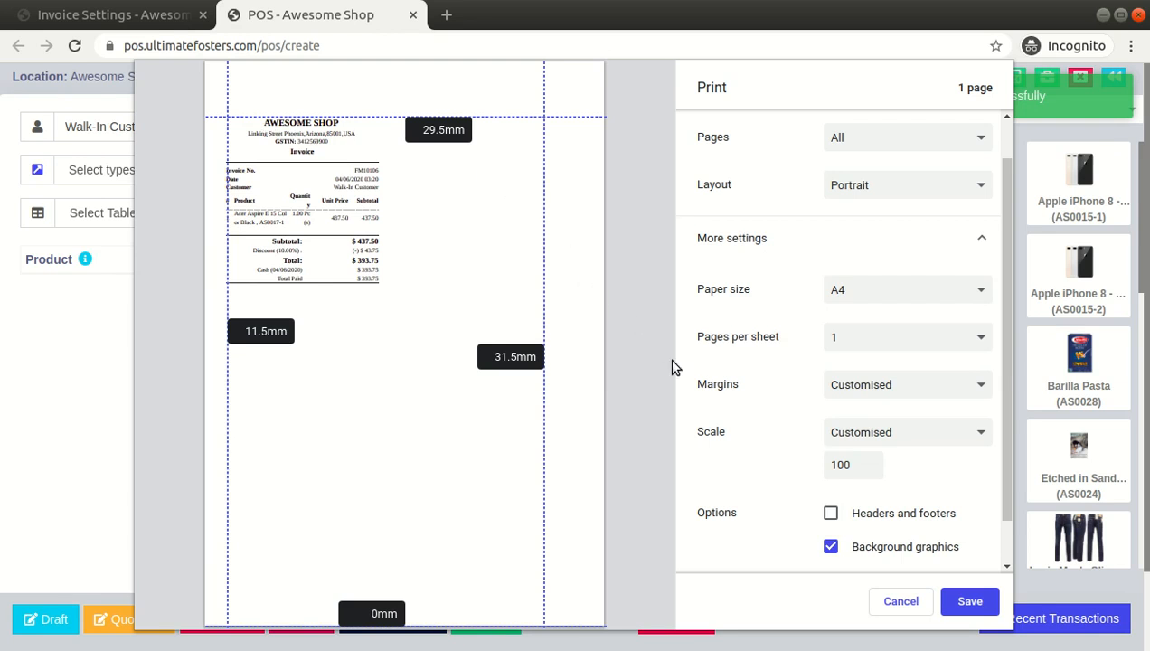
{"action": "scroll", "coordinate": [839, 457], "scroll_direction": "down", "scroll_amount": 1}
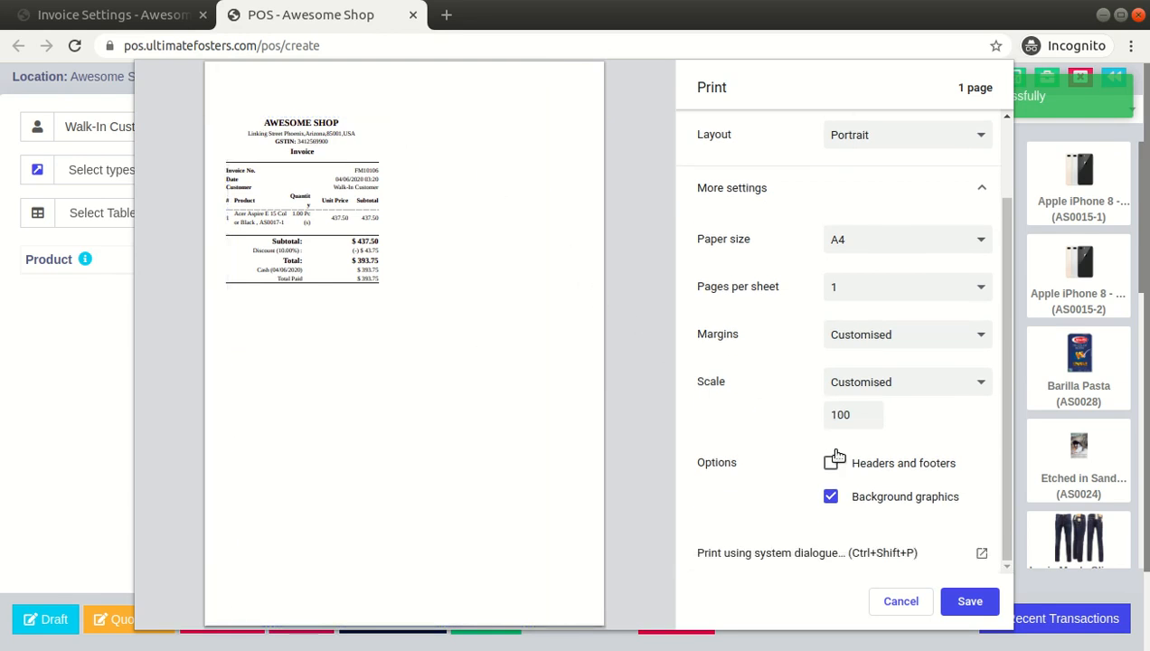